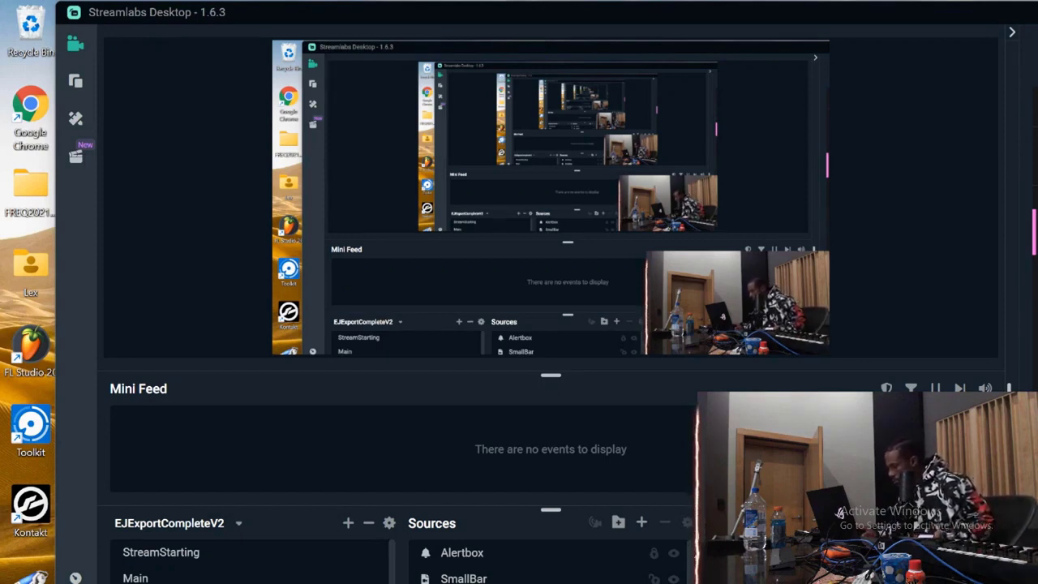
- Switch from Streamlabs Desktop to the open FL Studio project
key(super+d)
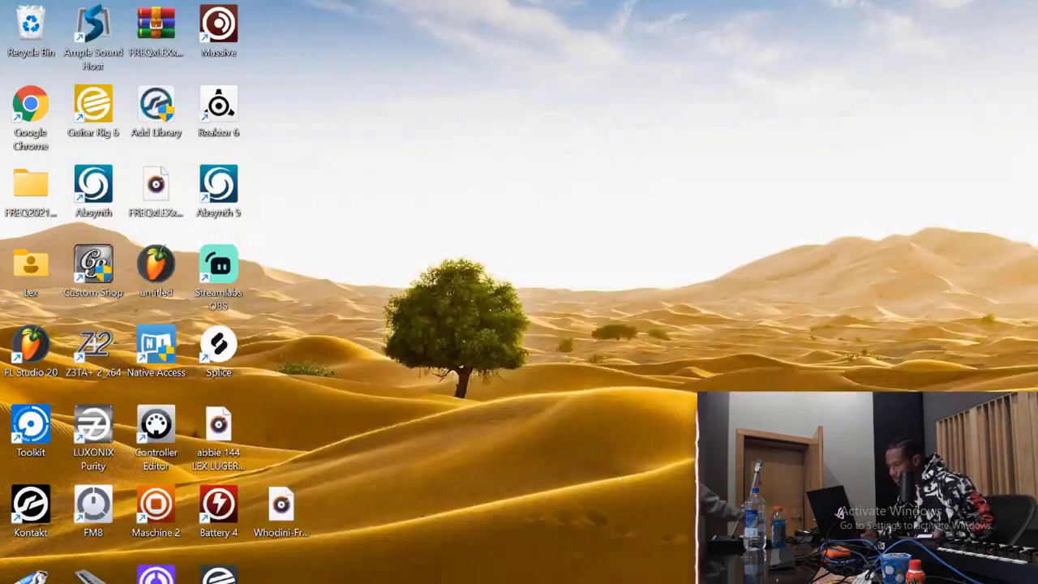
key(super+d)
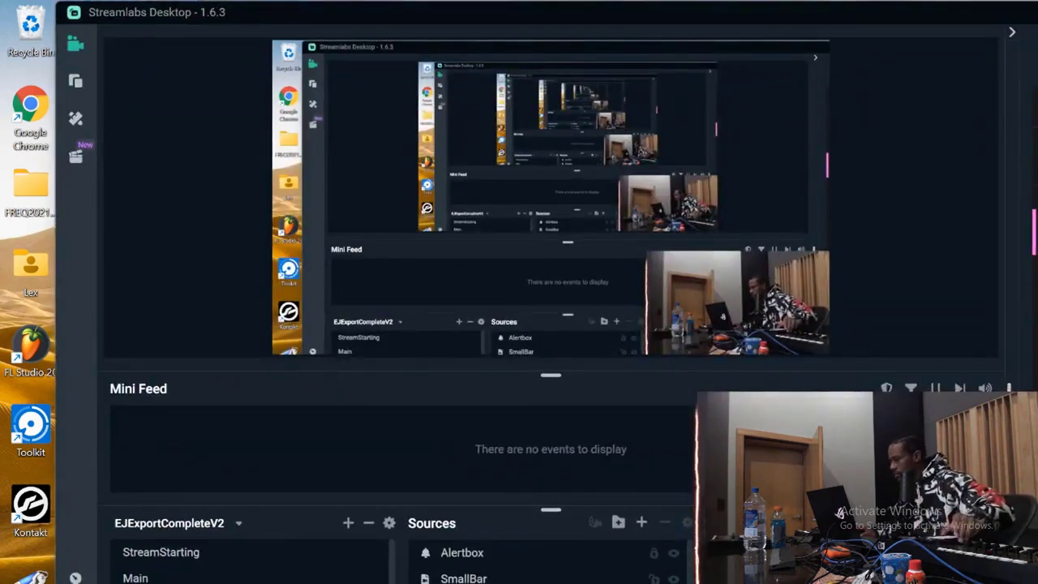
key(super+d)
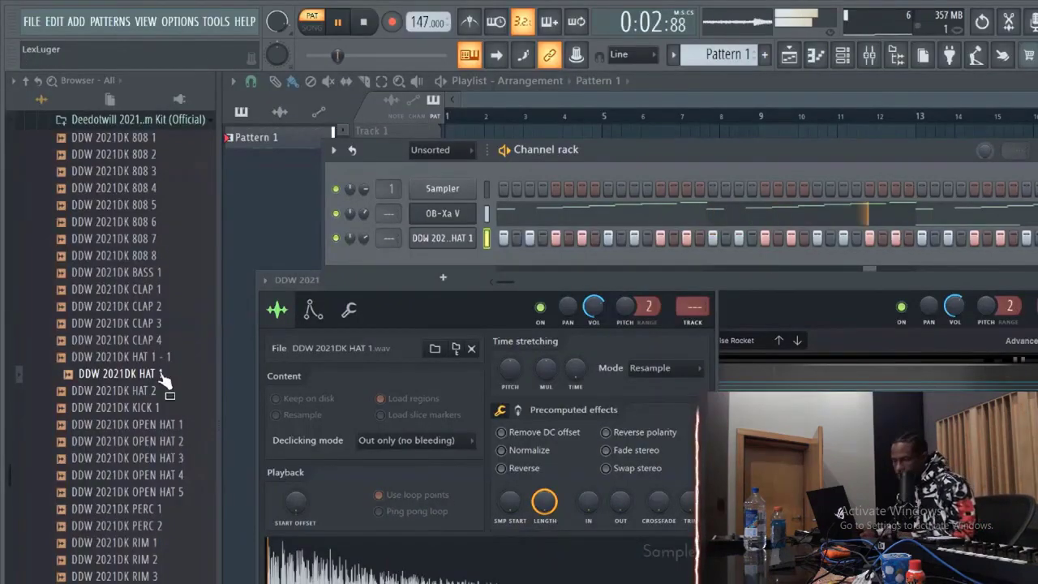
- Audition clap and snare samples in the Deedotwill drum kit and add DDW 2021DK SNARE 6 as a new channel
click(156, 340)
click(154, 323)
click(154, 306)
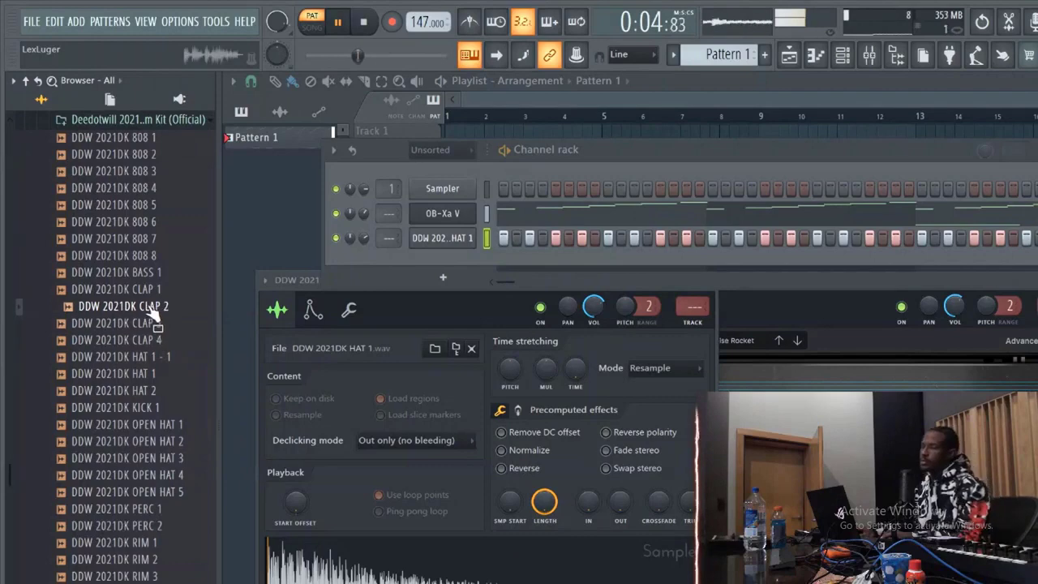
click(152, 323)
scroll(153, 462, down, 4)
click(150, 492)
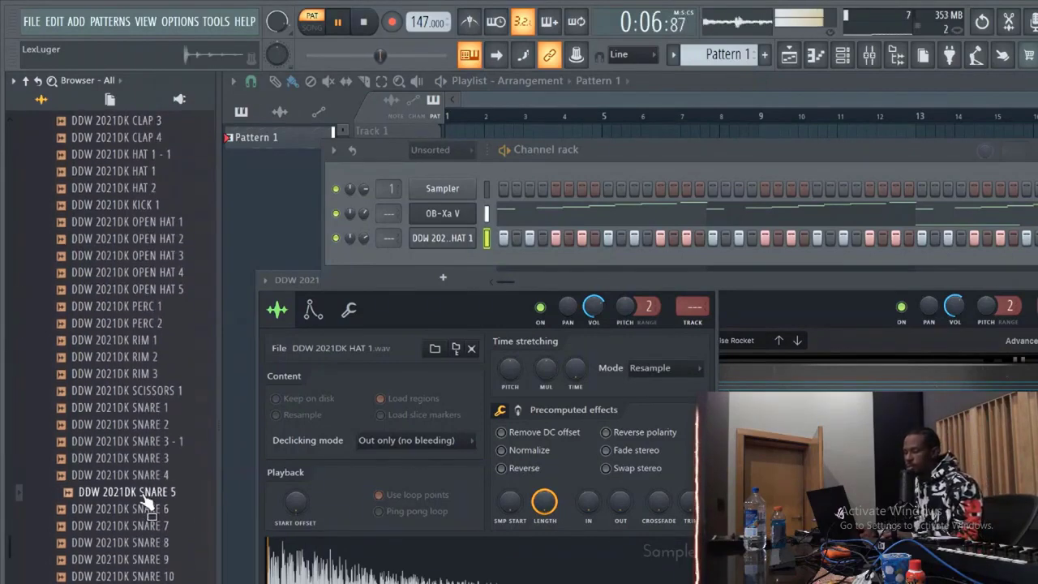
click(149, 510)
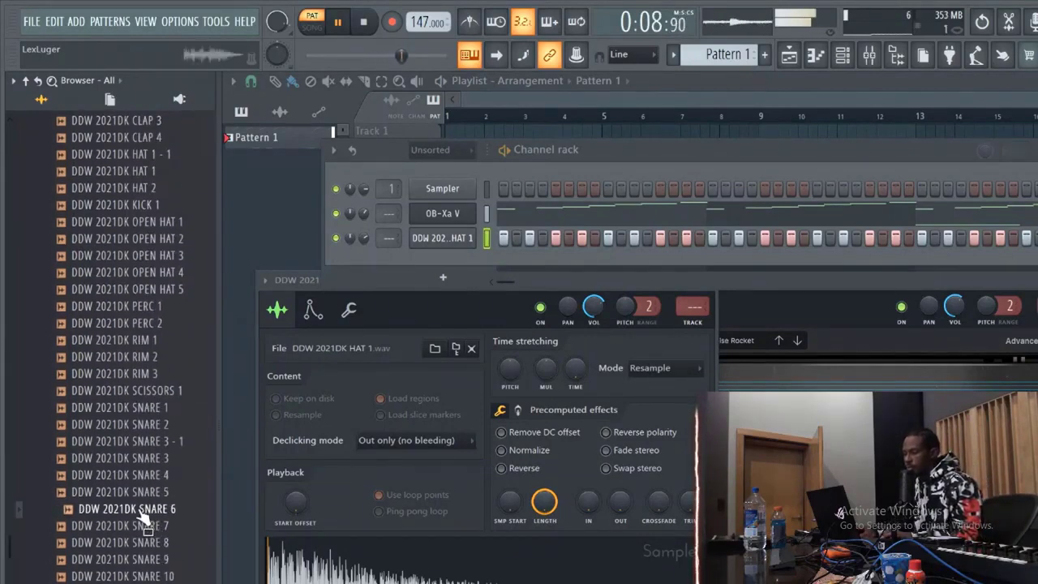
drag(148, 511, 444, 285)
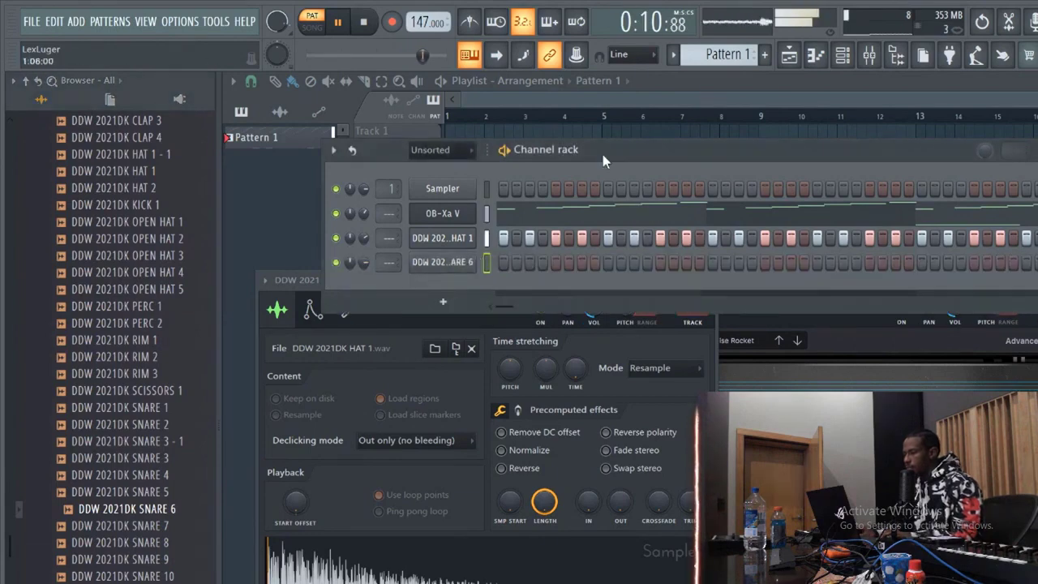
- Program snare hits on steps 9, 19 and 29 of the SNARE 6 channel in Pattern 1
click(868, 54)
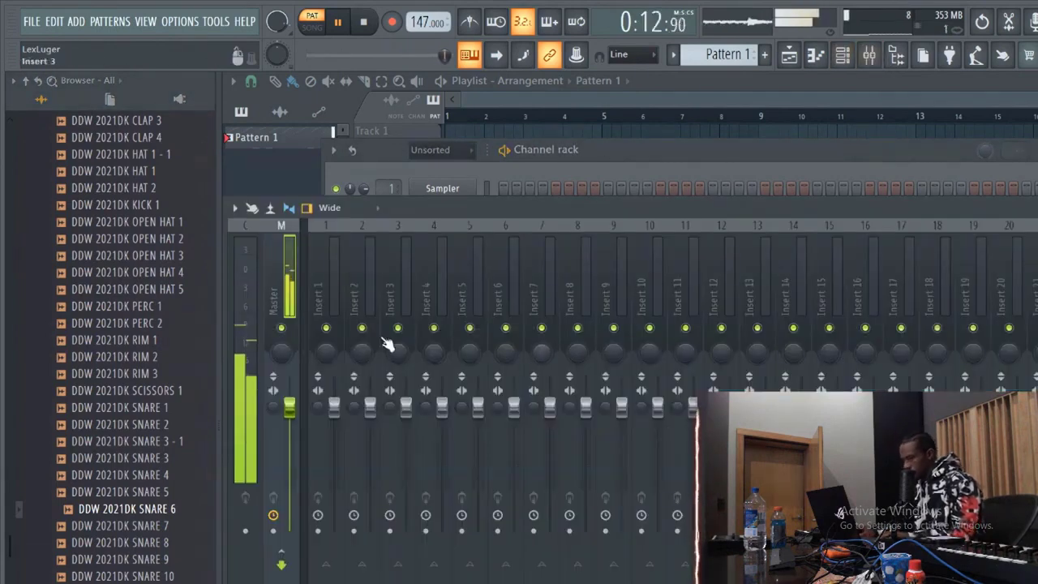
click(674, 154)
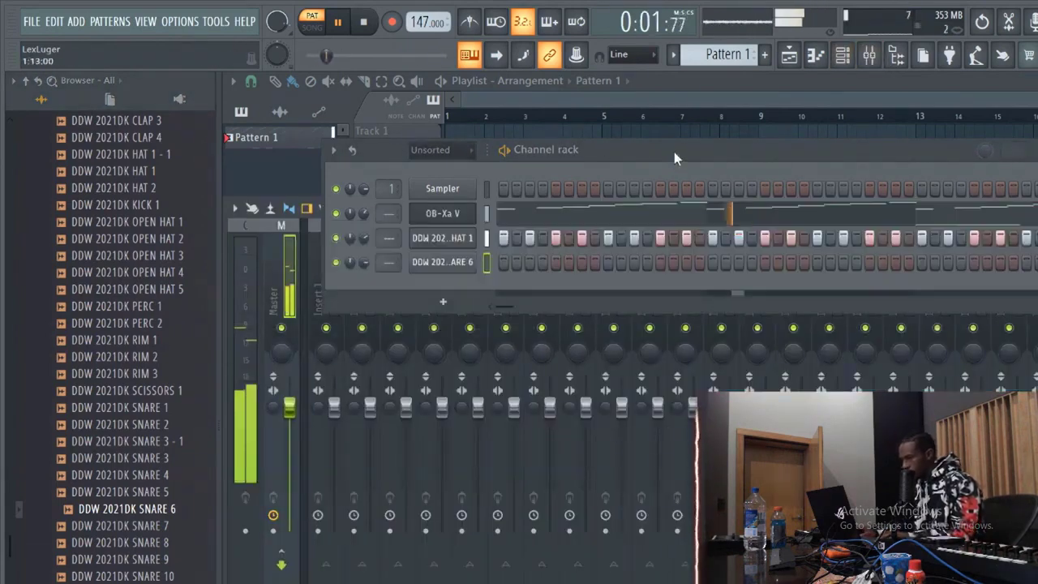
click(607, 262)
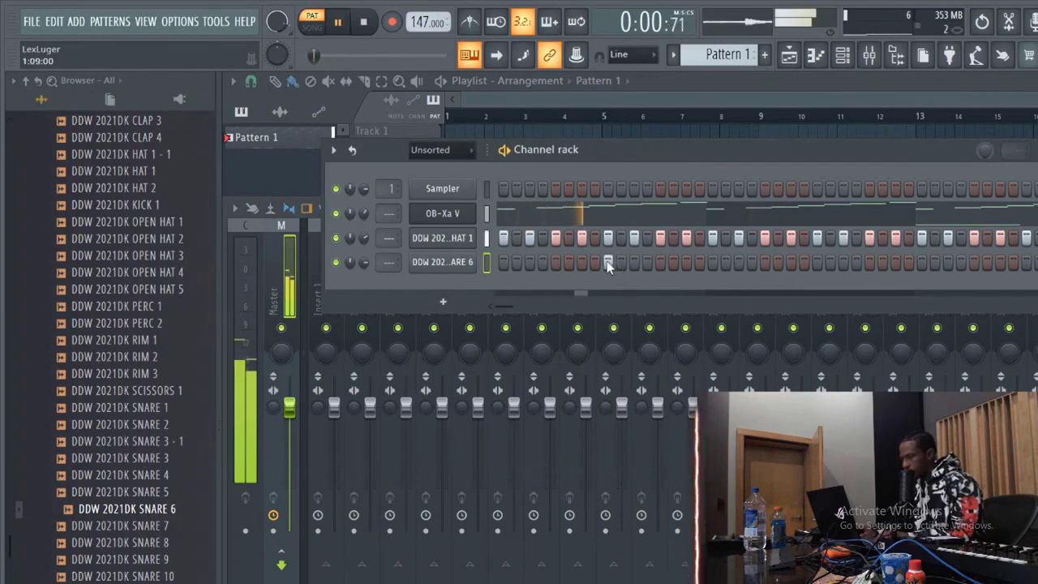
click(738, 262)
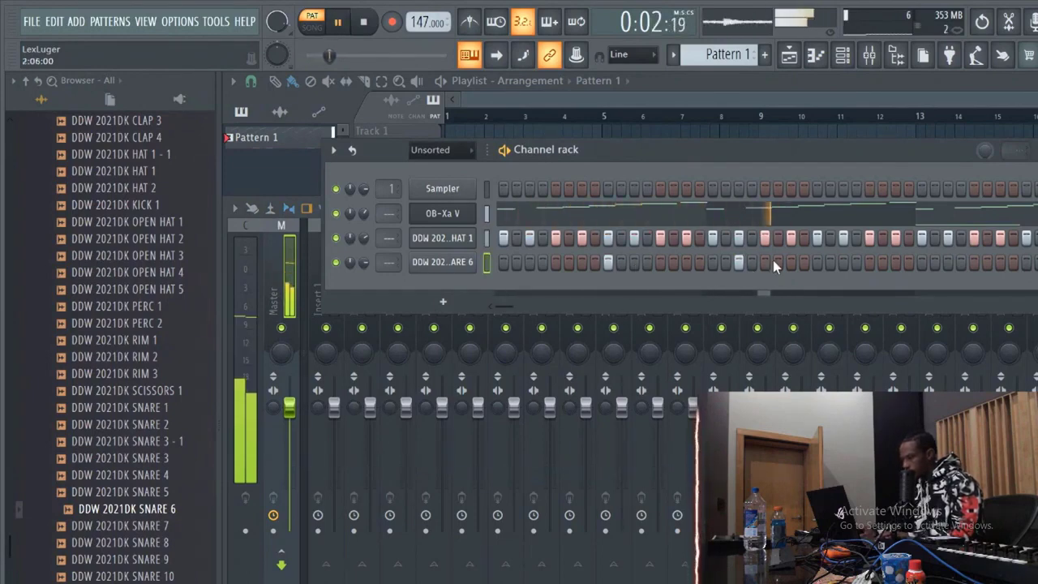
click(867, 262)
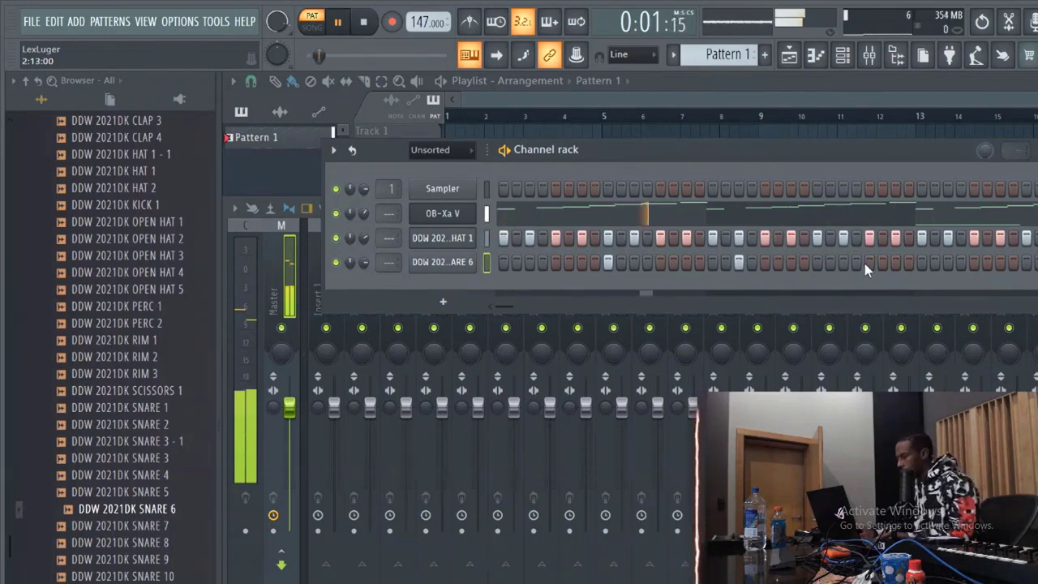
- Audition clap and 808 samples in the drum kit and add DDW 2021DK 808 8 as a new channel
scroll(172, 379, up, 7)
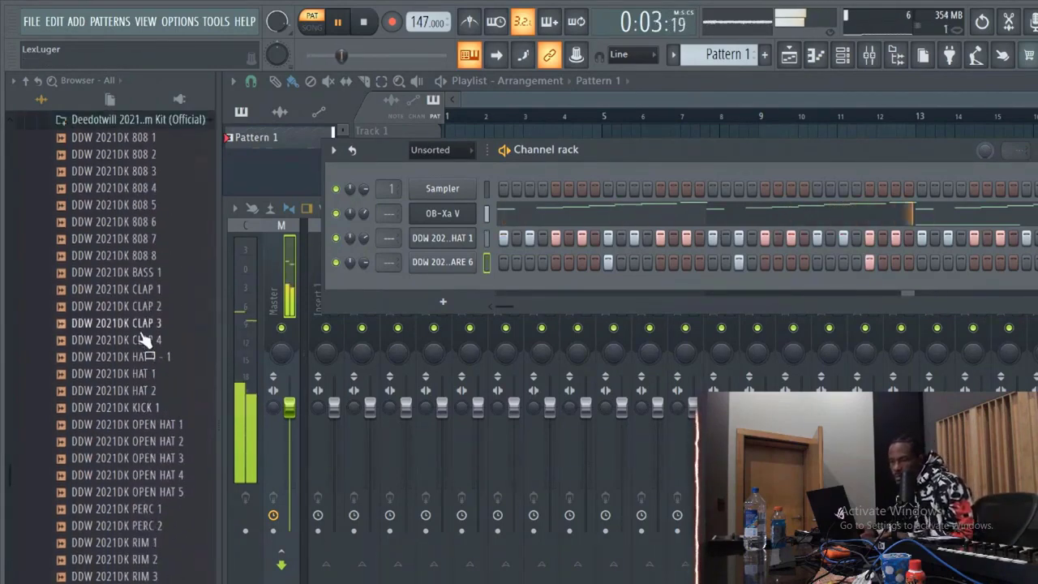
click(143, 309)
click(143, 307)
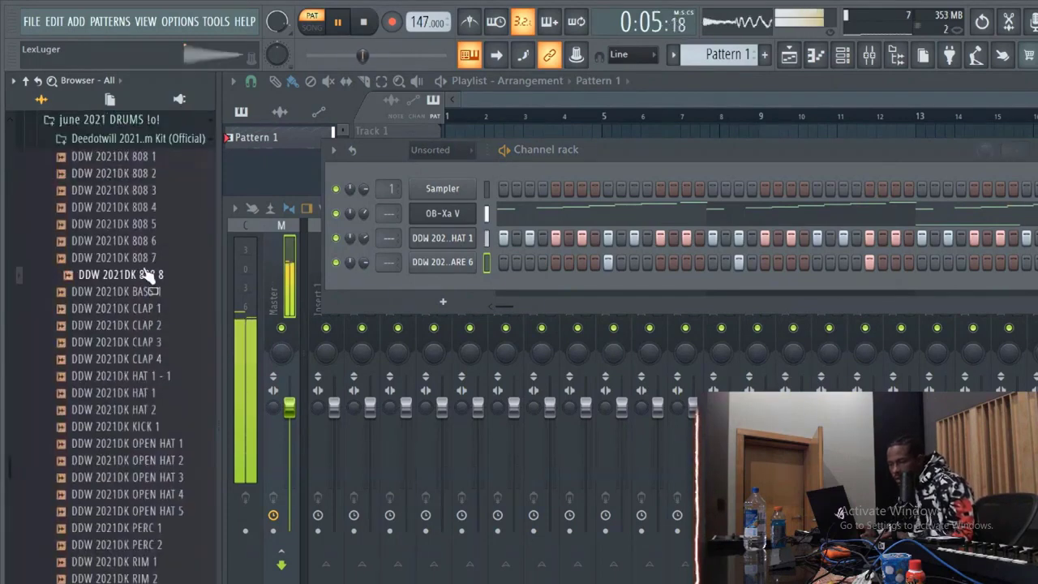
drag(142, 278, 473, 294)
- Set the 808 8 channel to cut itself, with cut group 1 by 1, and return to the channel rack
click(469, 288)
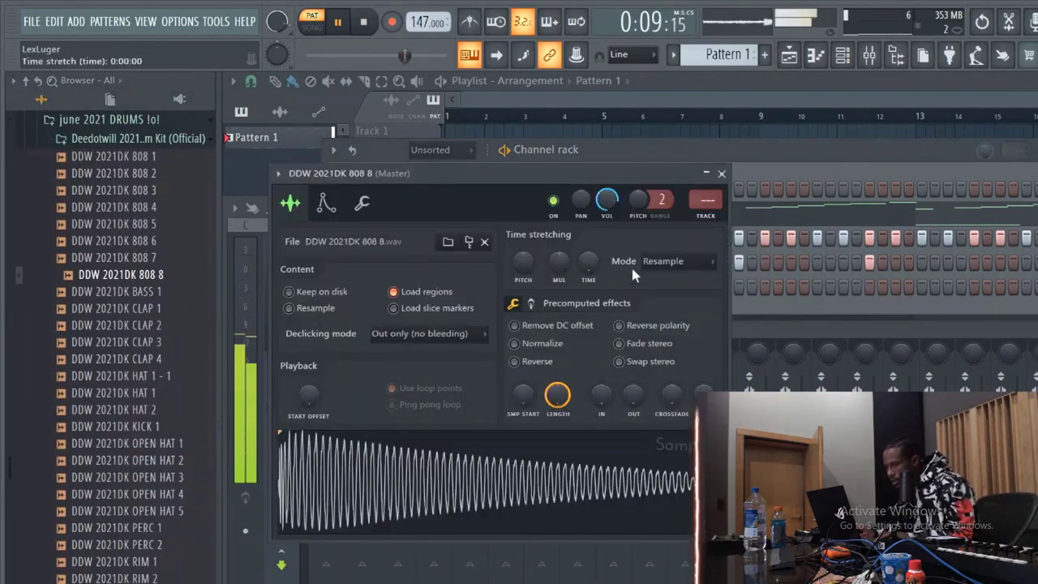
click(359, 205)
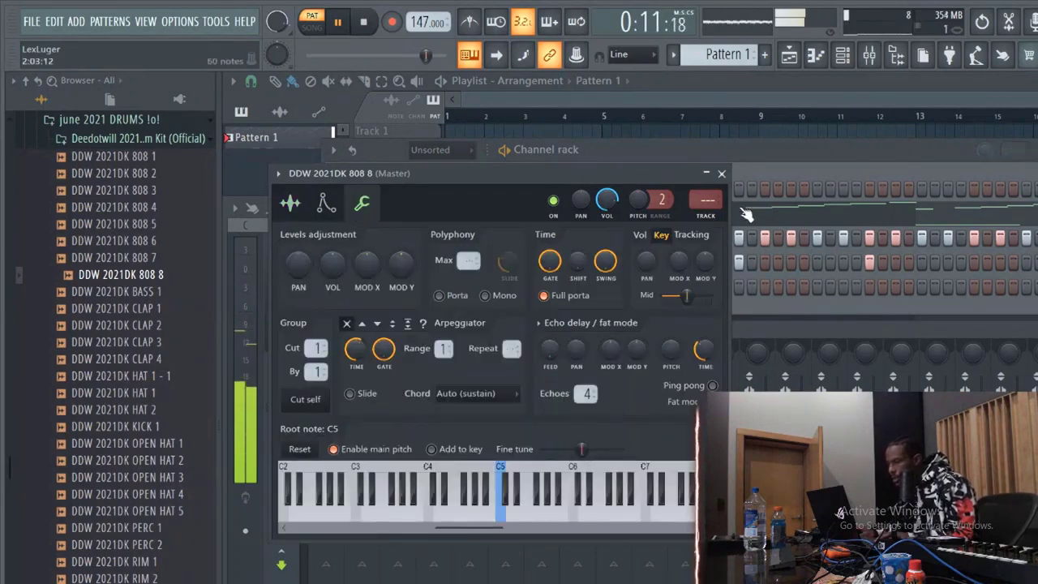
click(778, 168)
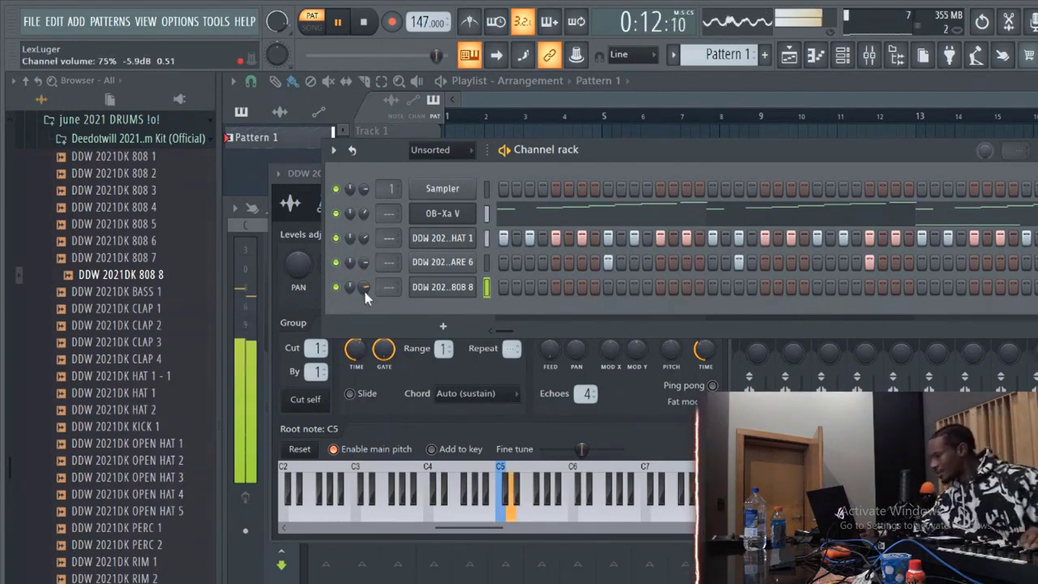
- Set the 808 8 channel's volume to 81% and recheck its sampler settings
drag(364, 292, 364, 289)
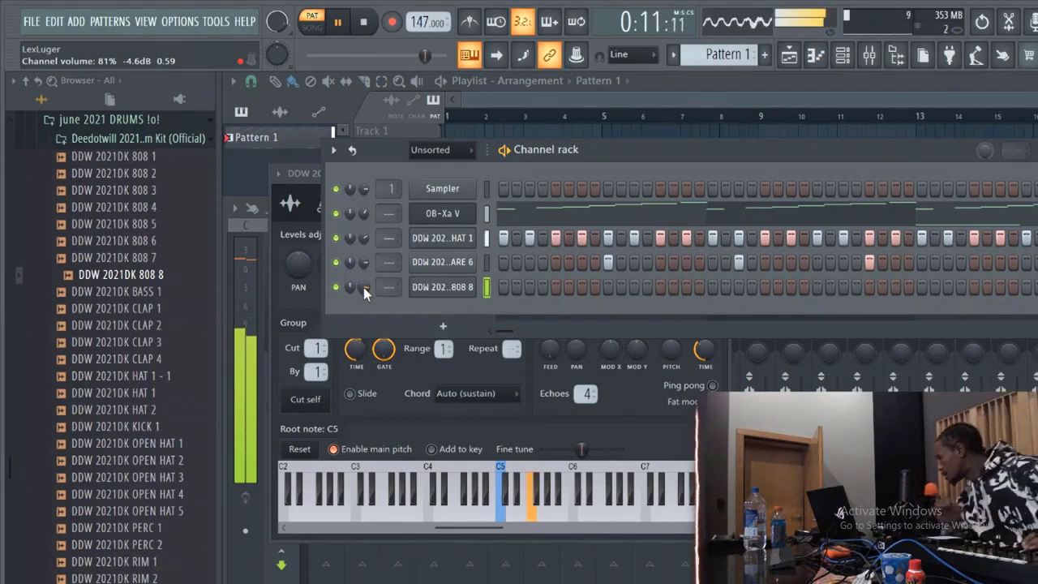
click(420, 287)
click(419, 287)
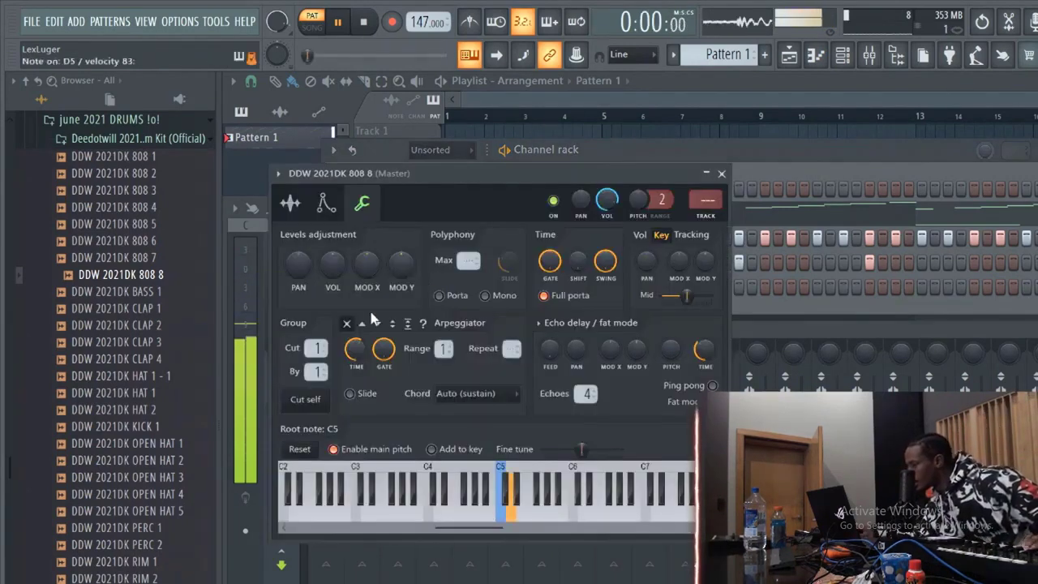
click(776, 177)
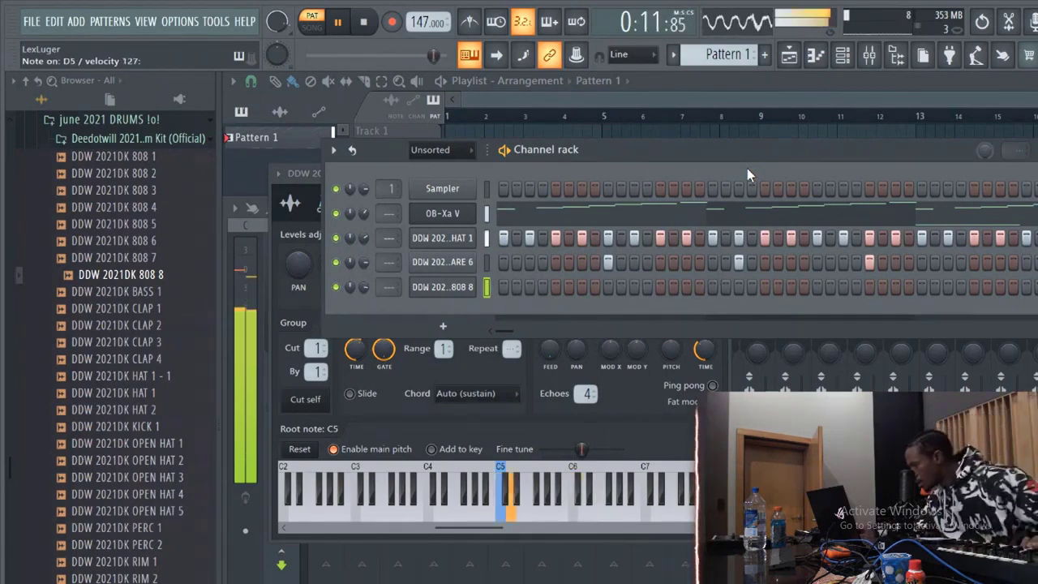
- Open the 808 8 channel's piano roll and place a D5 note about two steps long at the start of bar 1
right_click(480, 288)
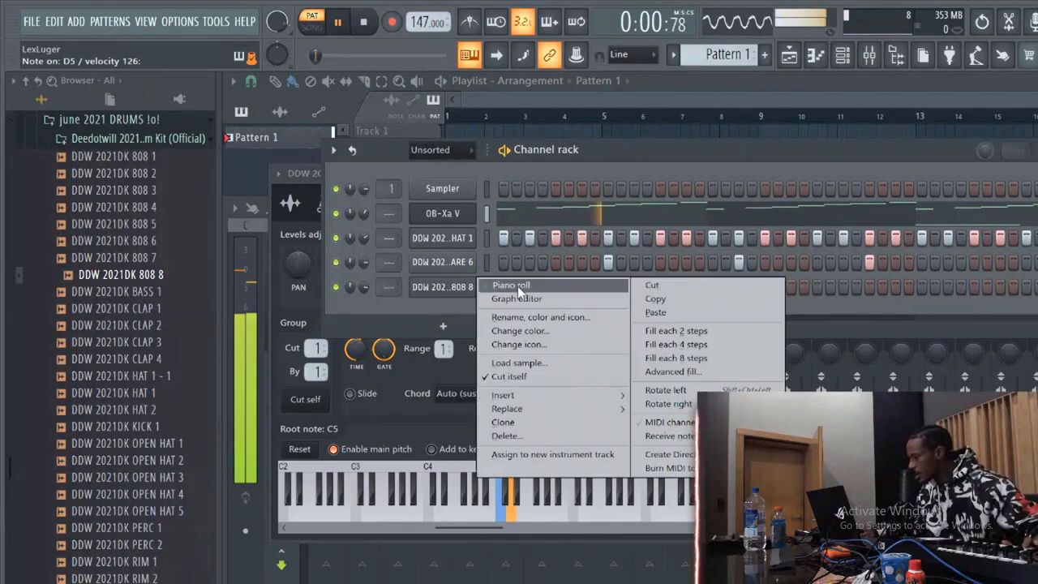
click(518, 286)
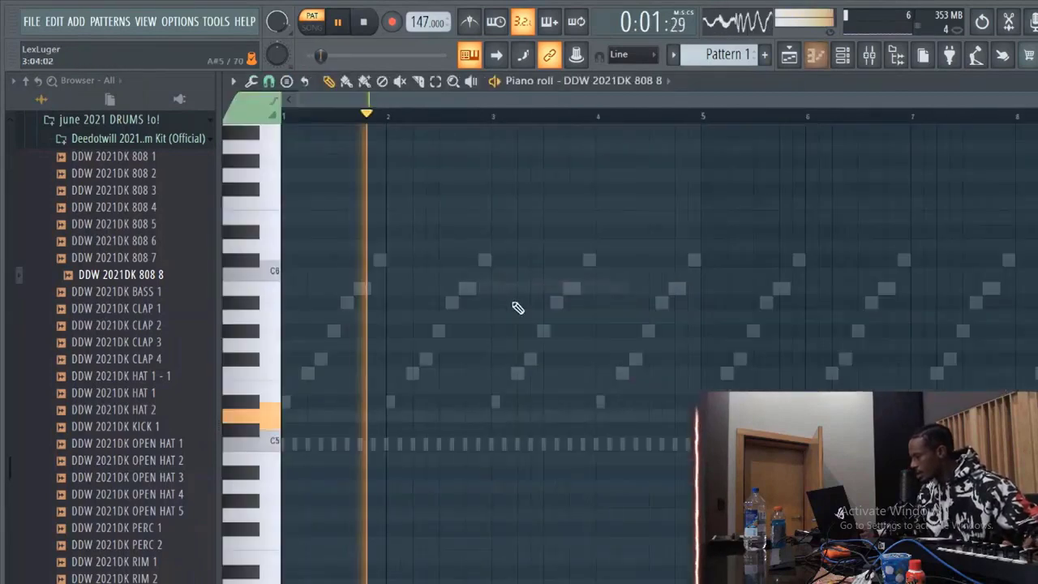
click(292, 416)
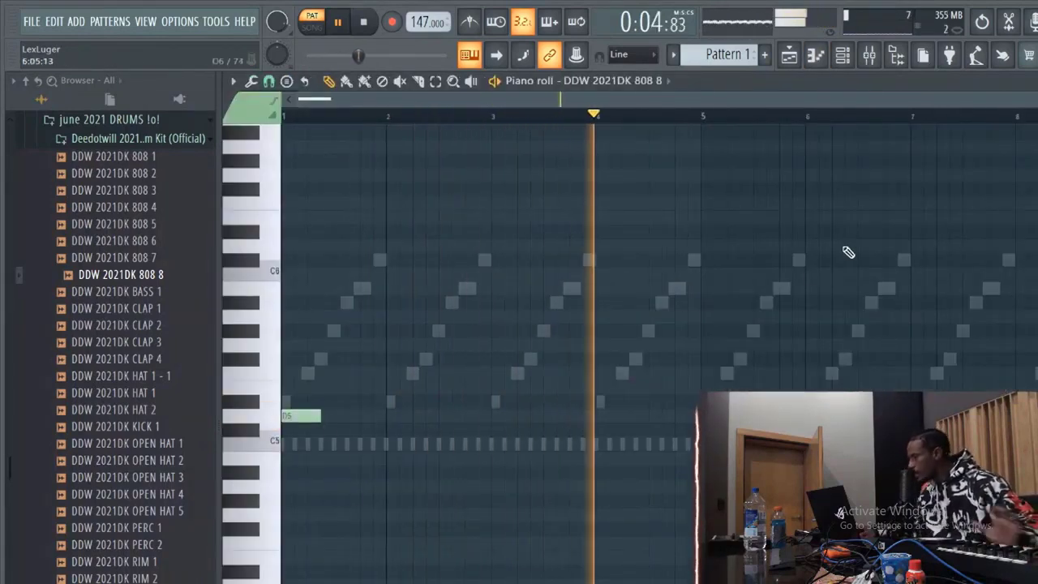
scroll(834, 197, up, 5)
mouse_move(347, 416)
mouse_down()
mouse_move(475, 412)
mouse_move(426, 433)
mouse_move(357, 418)
mouse_up()
scroll(502, 410, up, 1)
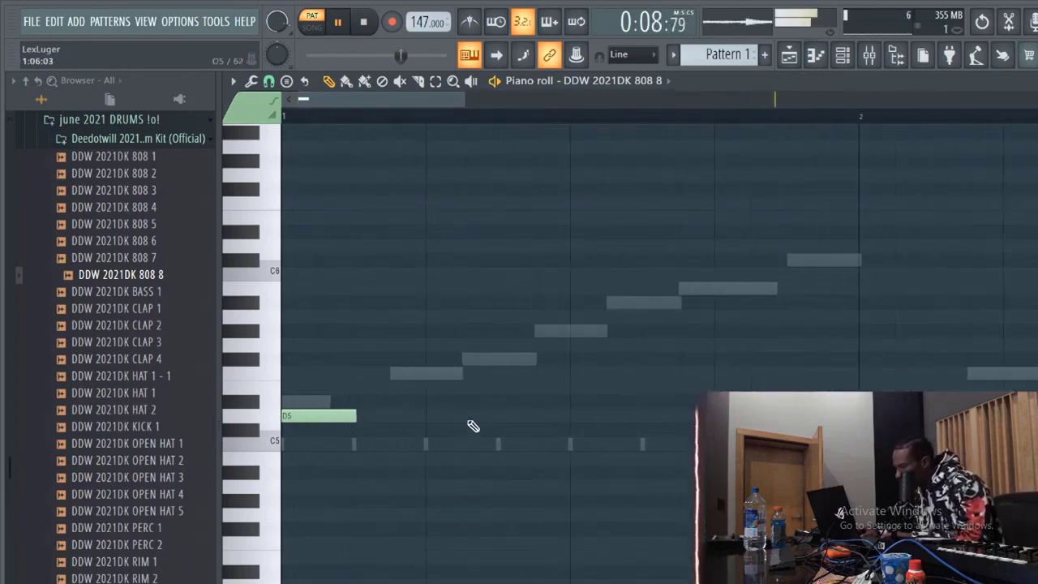
- Add D5 notes to the 808 line at step 13 of bar 1 and step 5 of bar 2, and play the pattern
click(512, 418)
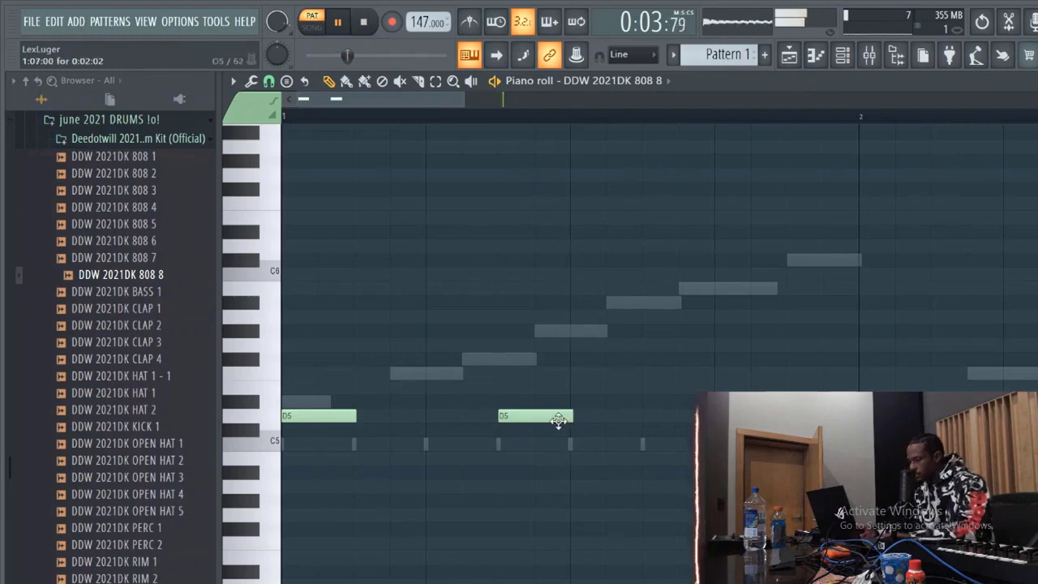
drag(537, 417, 740, 418)
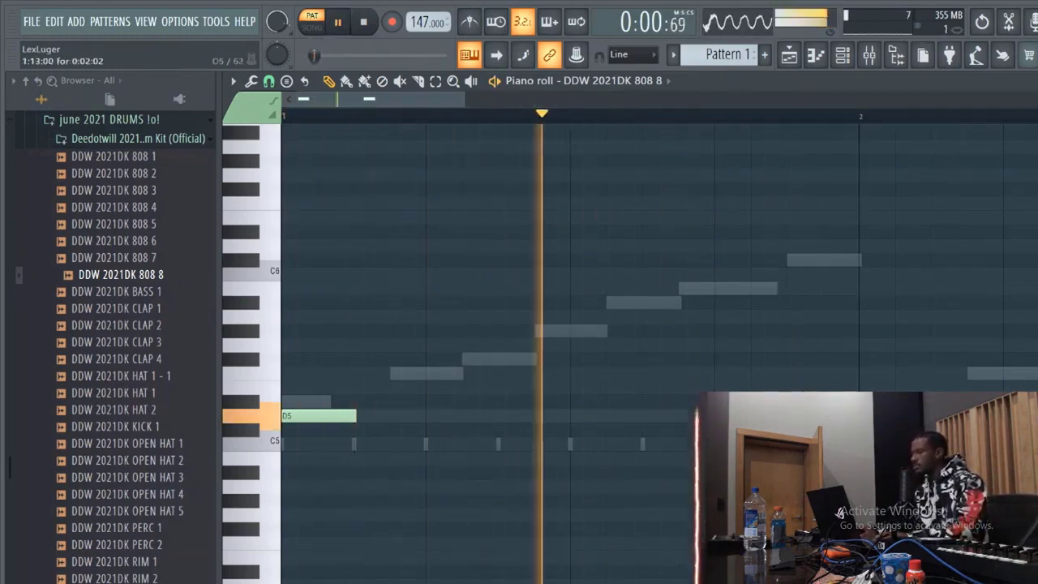
click(1010, 416)
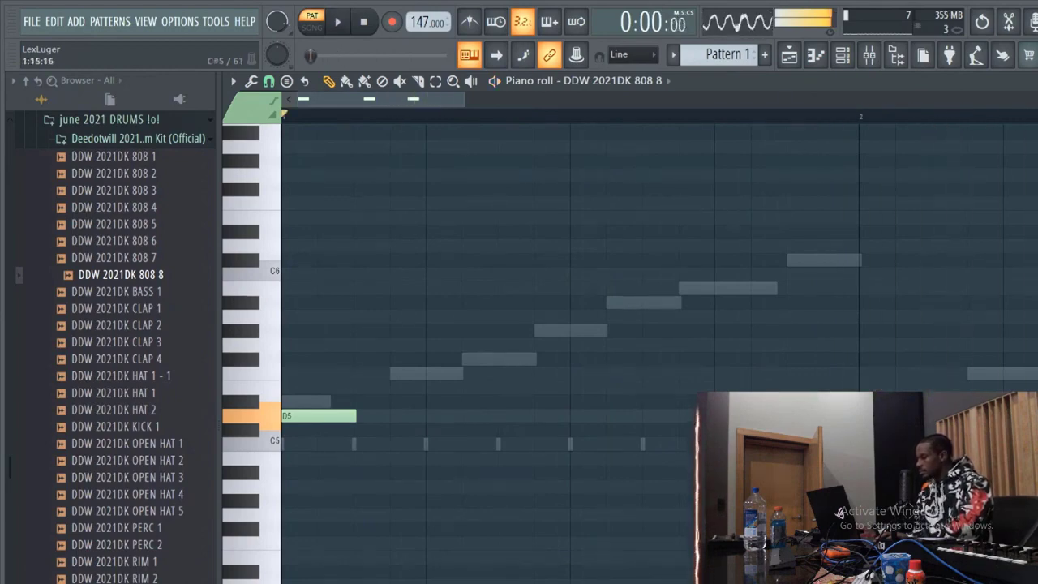
key(space)
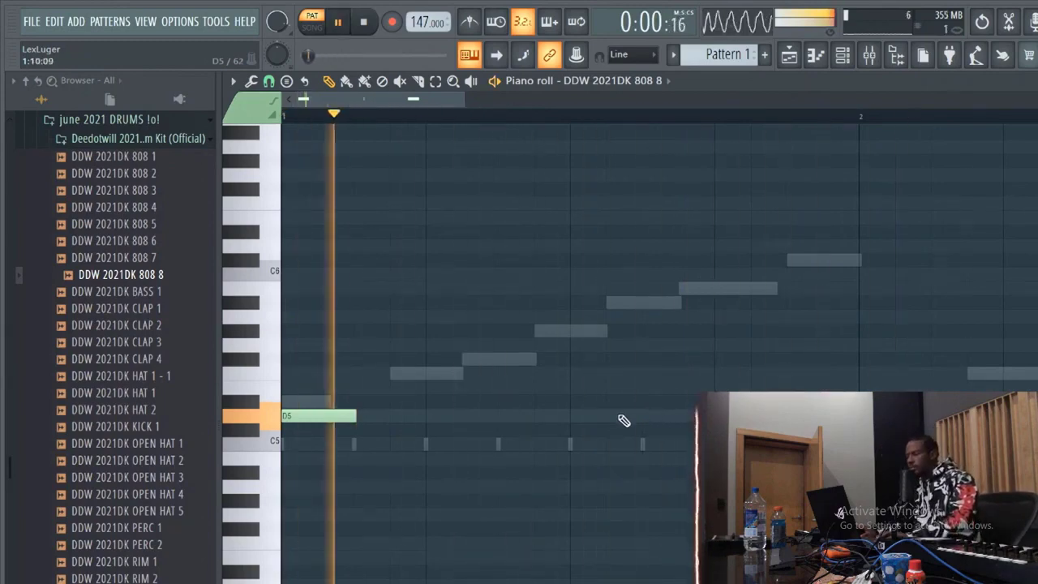
- Try a D5 note at step 9 of bar 1, remove it, and place a very short D5 note at step 7 instead
click(573, 416)
right_click(573, 416)
key(space)
key(space)
click(498, 415)
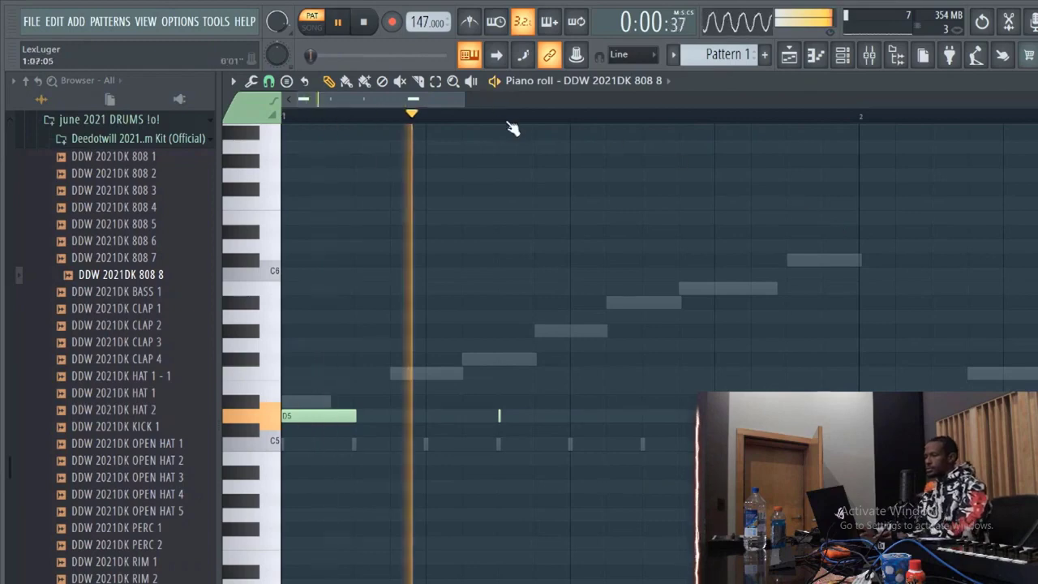
- Add very short D5 notes at steps 9, 10 and 11 of bar 2, plus a short G5 note at step 13
drag(453, 102, 541, 103)
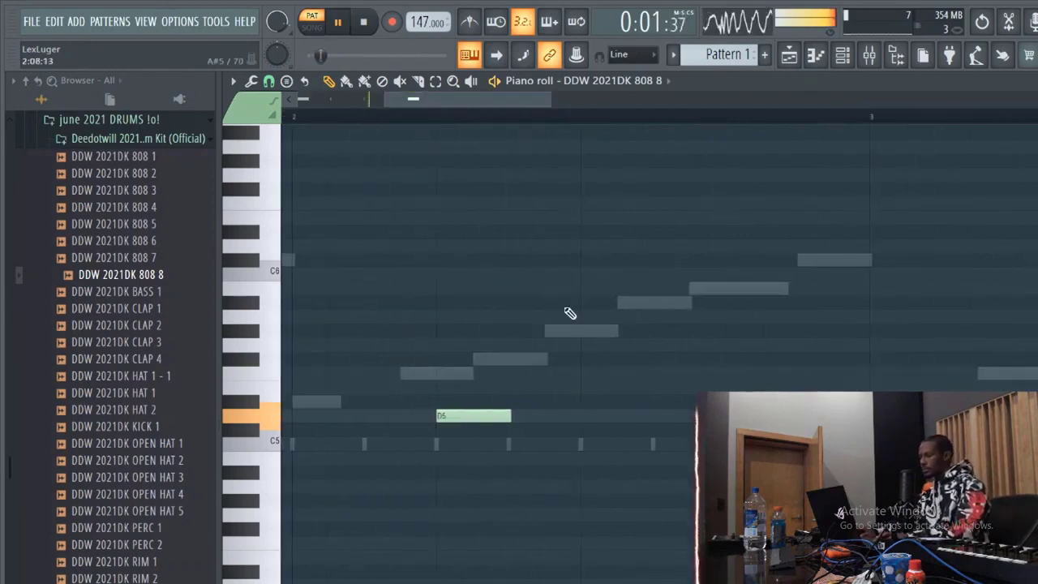
click(654, 430)
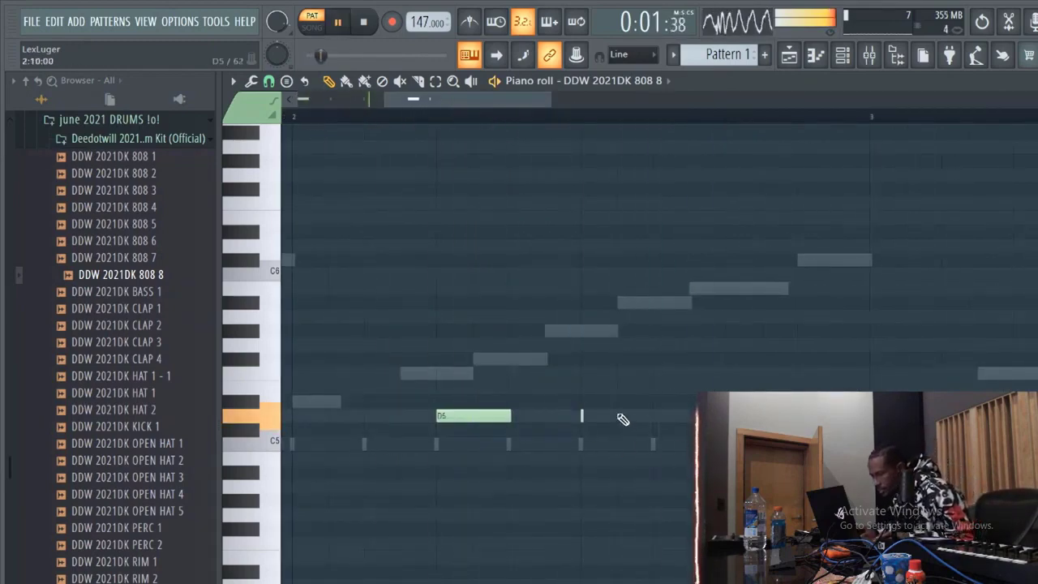
click(618, 416)
click(654, 416)
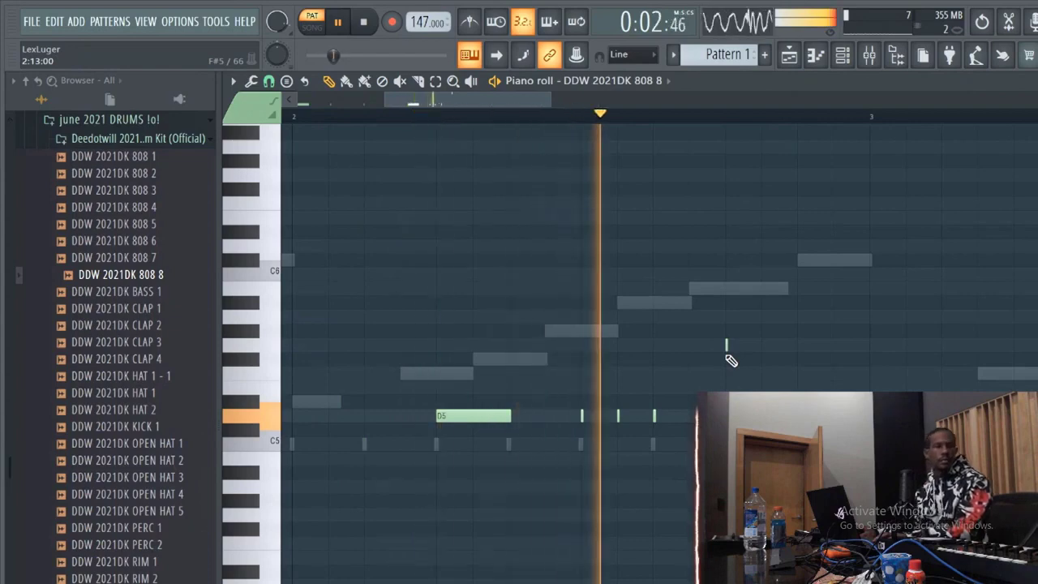
- Lower the short note at step 13 of bar 2 to F5, restarting playback to check the 808 line by ear
key(space)
key(space)
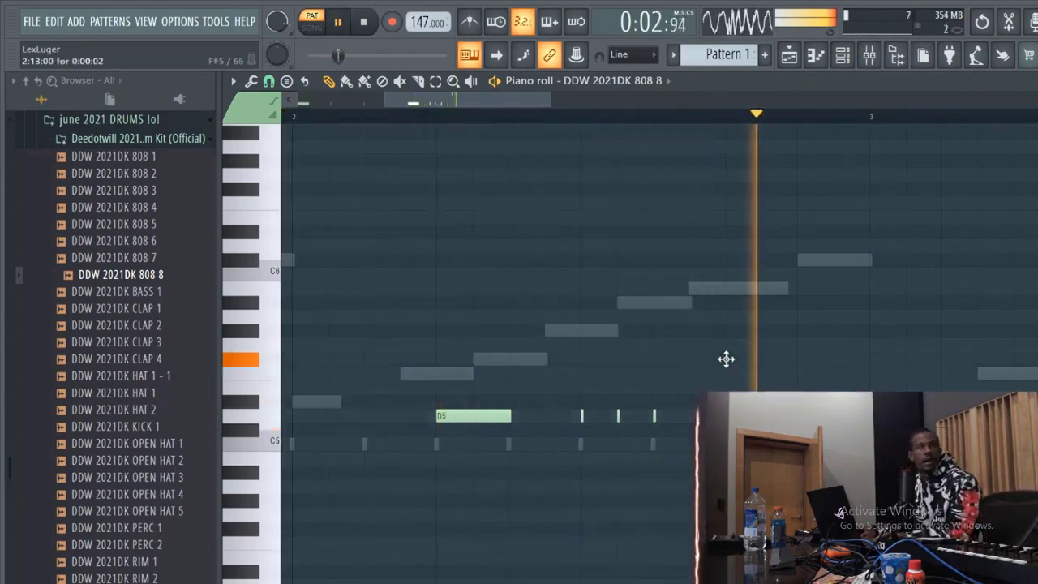
key(space)
key(space)
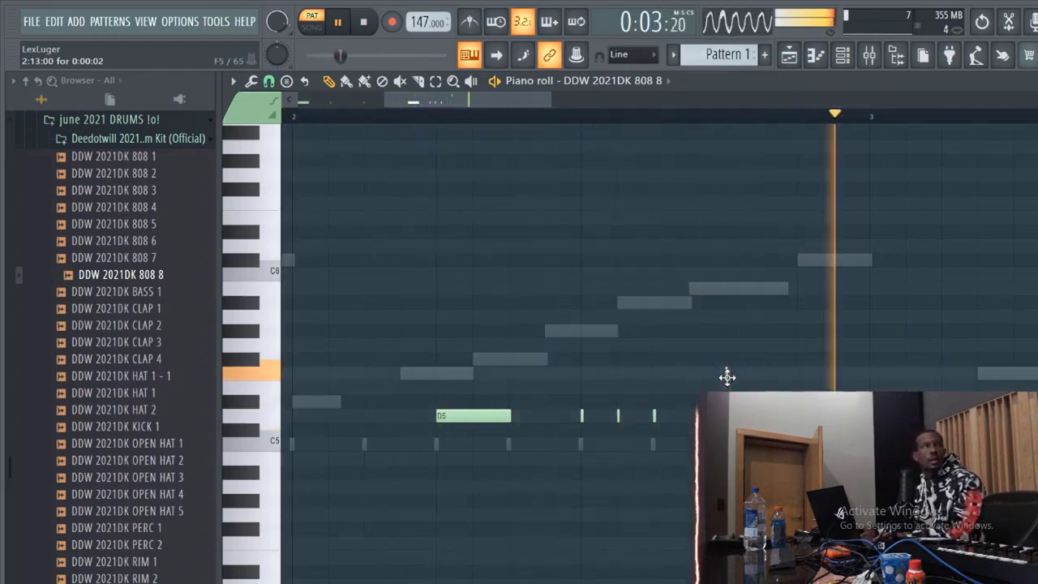
key(space)
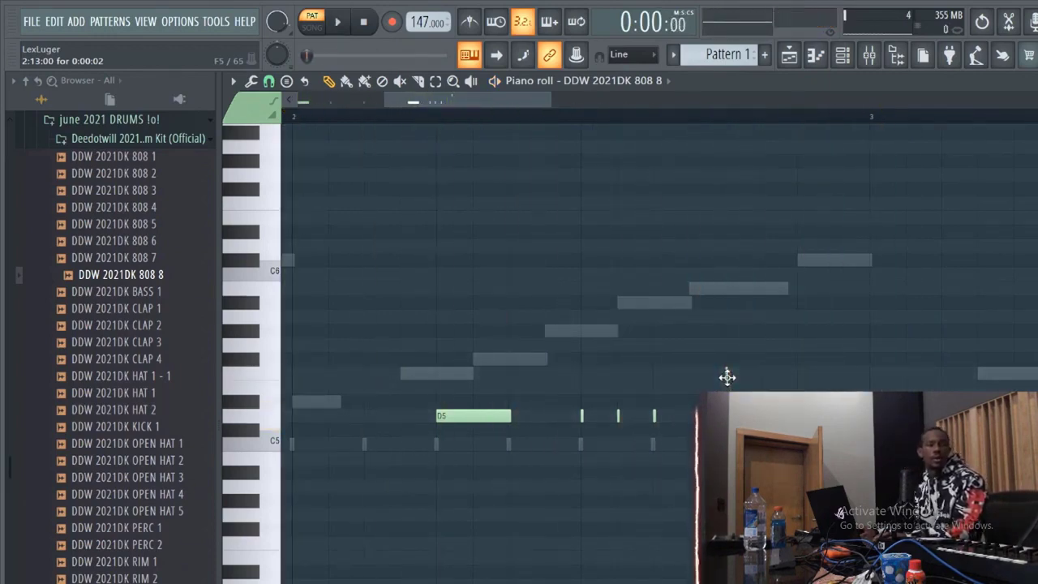
- Play the pattern and restart it from the beginning to check the 808 line by ear
key(space)
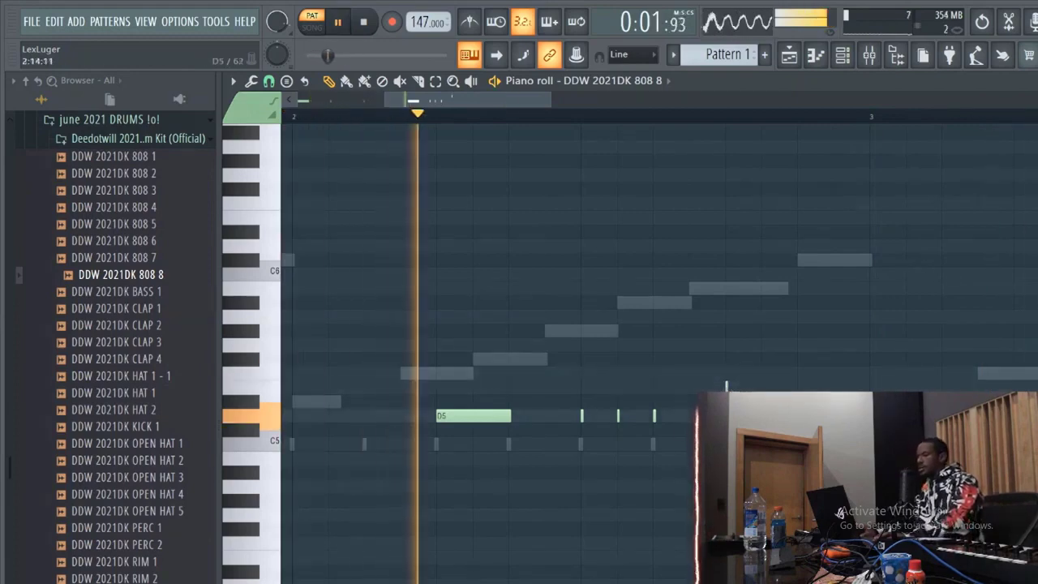
key(space)
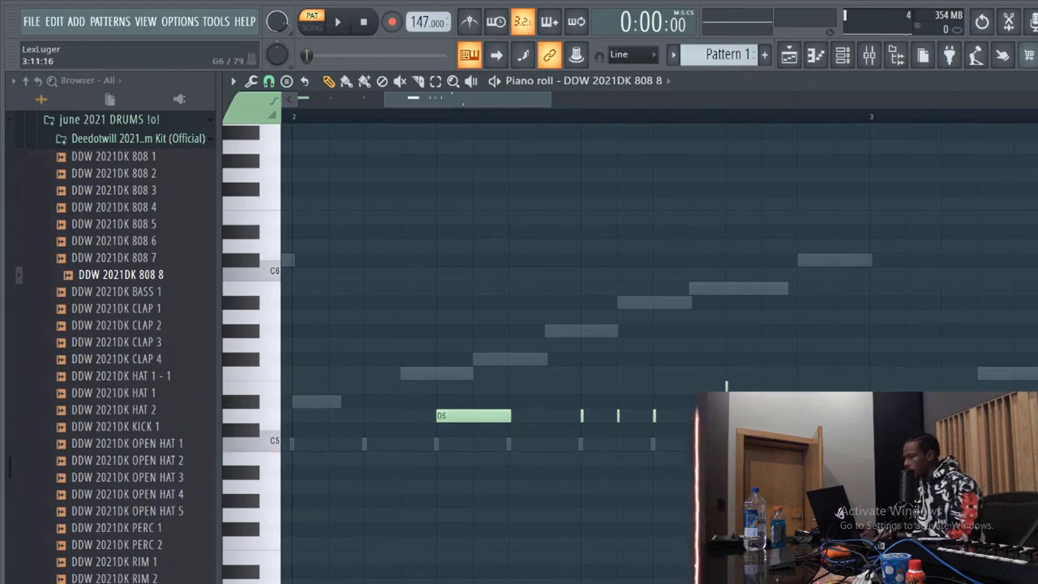
key(super+d)
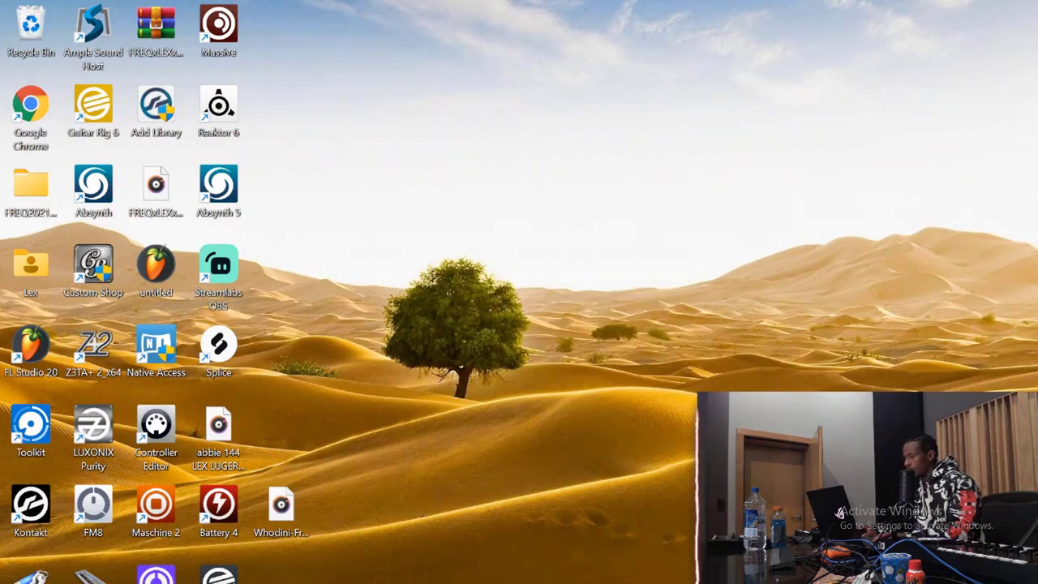
key(alt+Tab)
key(space)
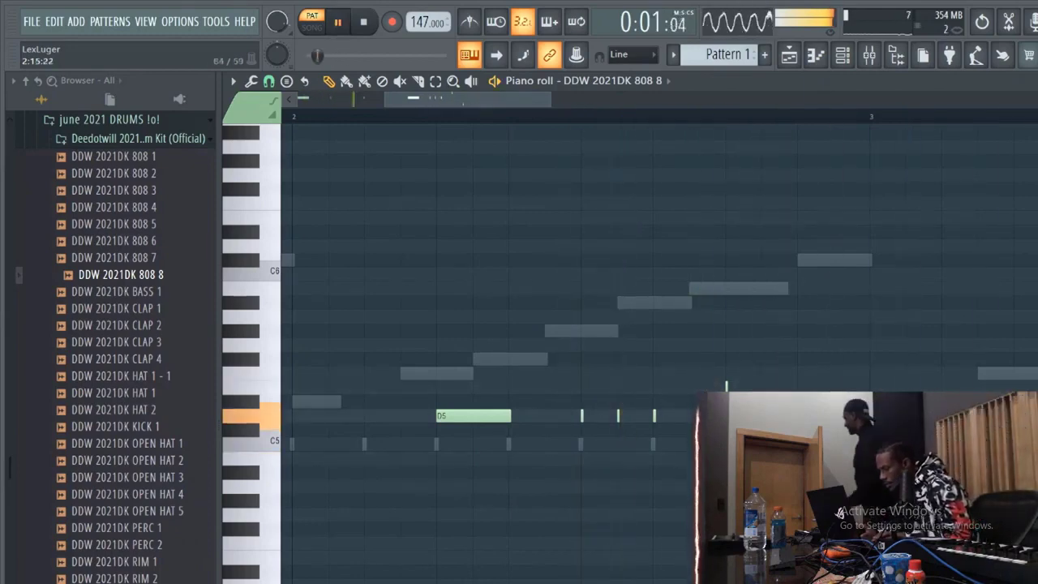
- Try the 1/6 beat and 1/2 step snaps while auditioning the pattern, and set the piano roll snap back to Line
click(270, 84)
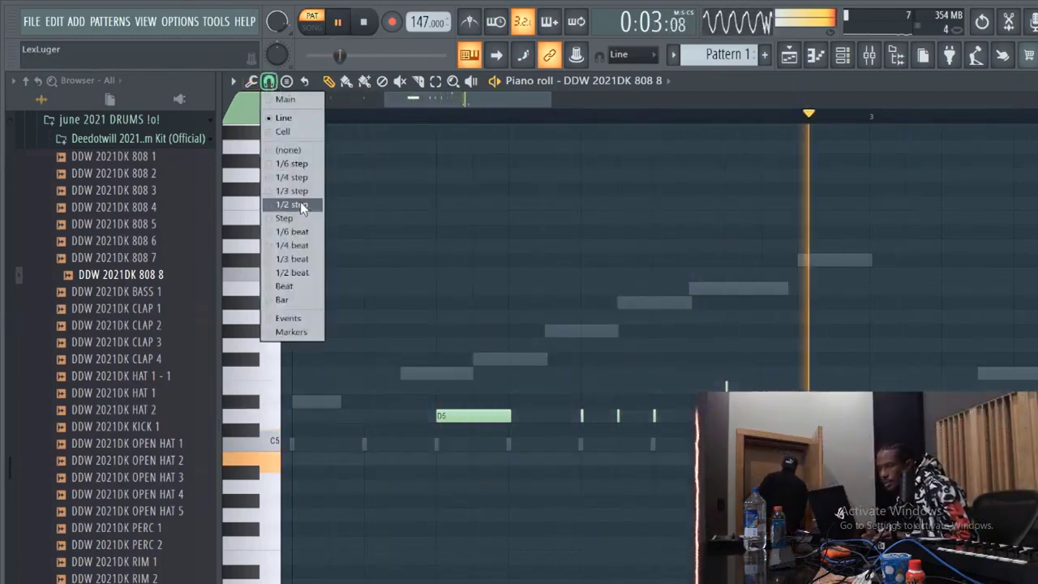
click(297, 232)
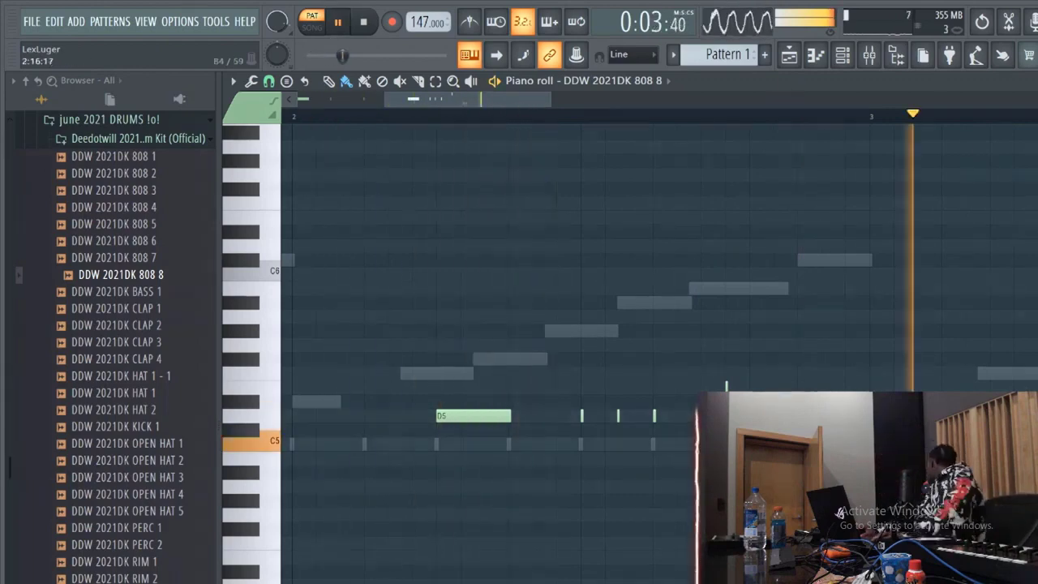
key(space)
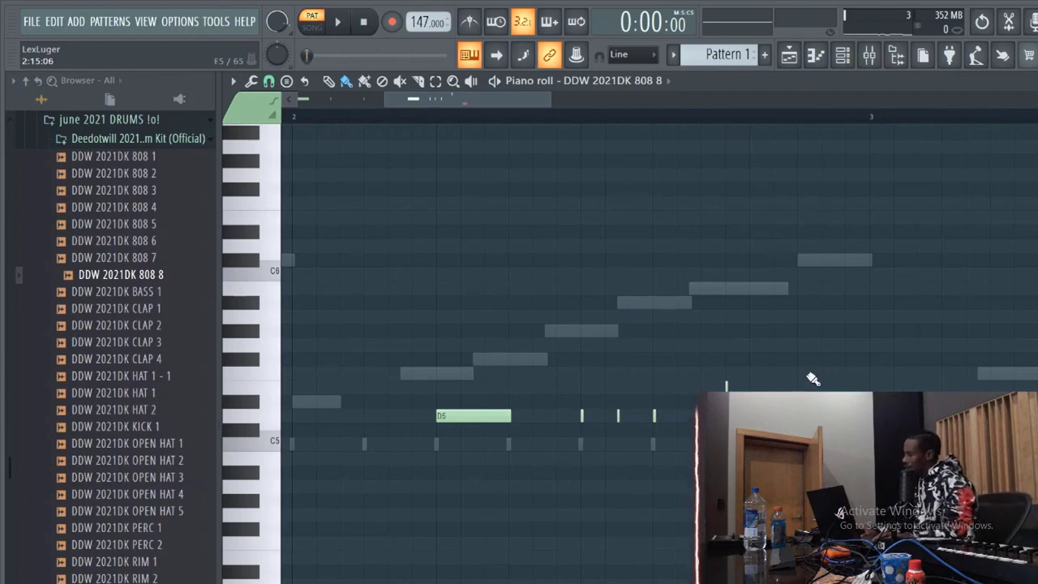
key(space)
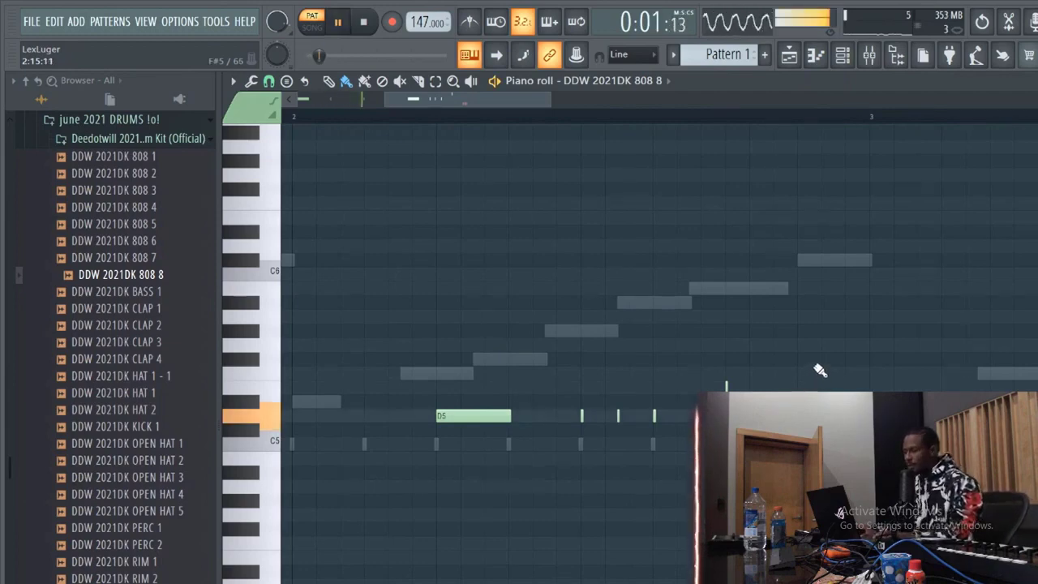
key(space)
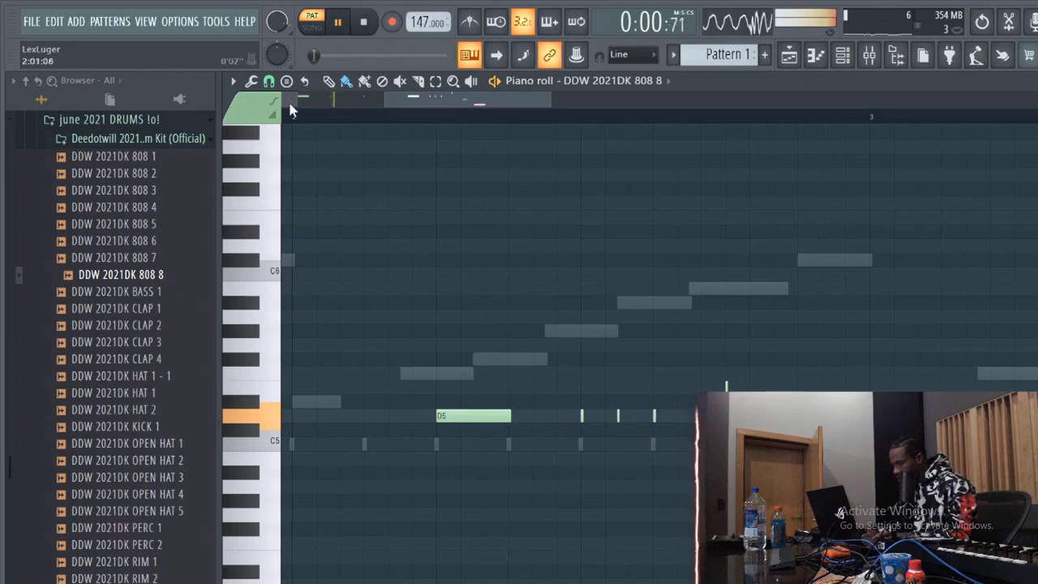
click(268, 81)
click(288, 205)
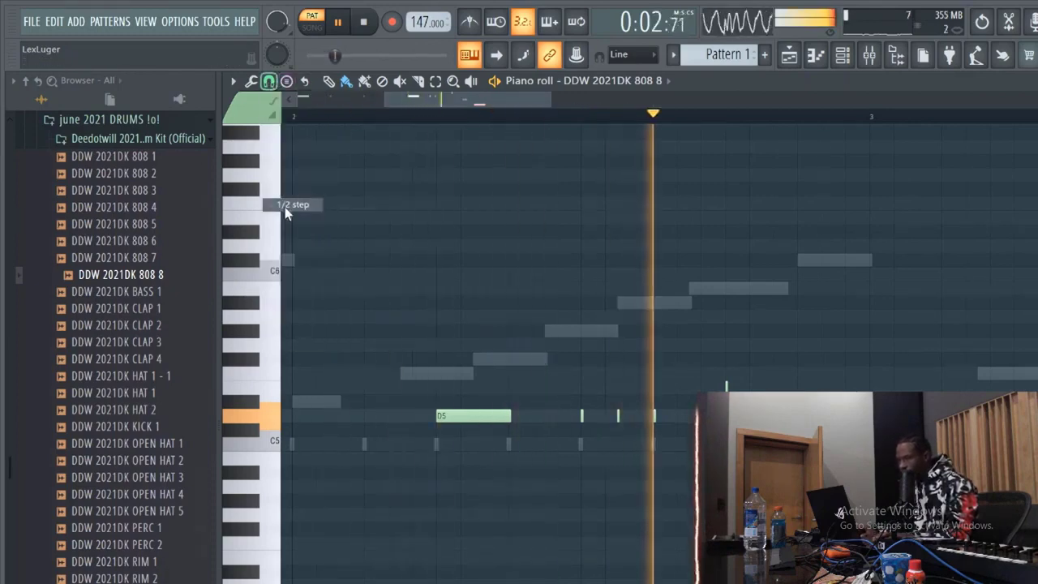
click(269, 81)
click(277, 119)
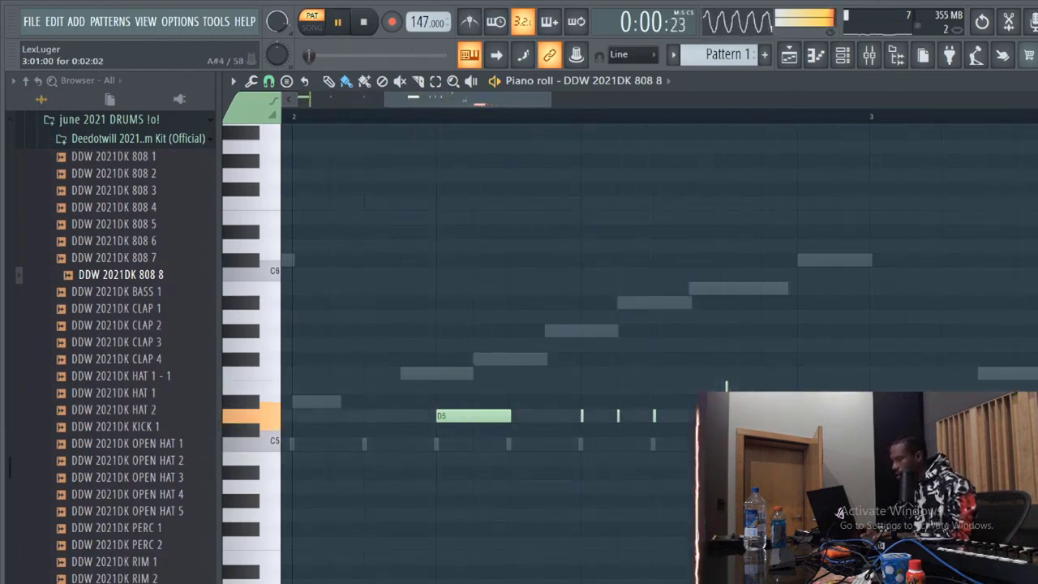
- Add an 808 note at step 1 of bar 3 and lower it to A#4
click(920, 371)
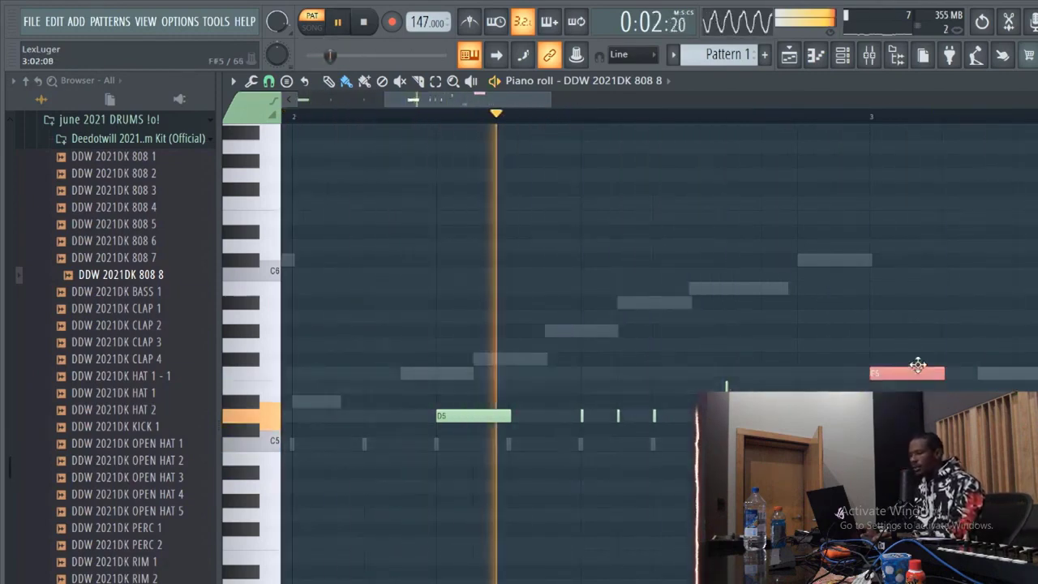
drag(920, 370, 912, 460)
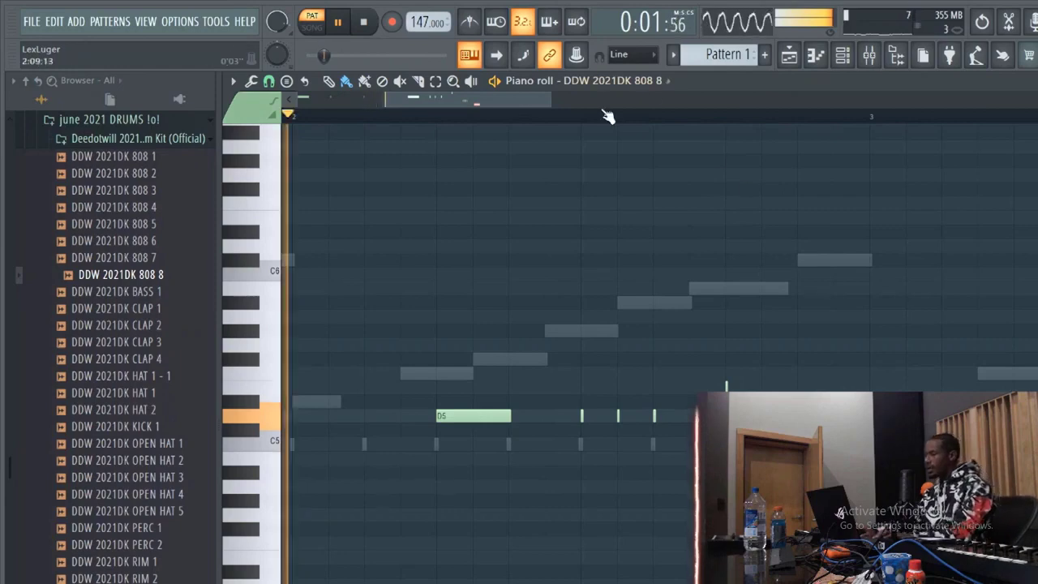
drag(553, 101, 731, 119)
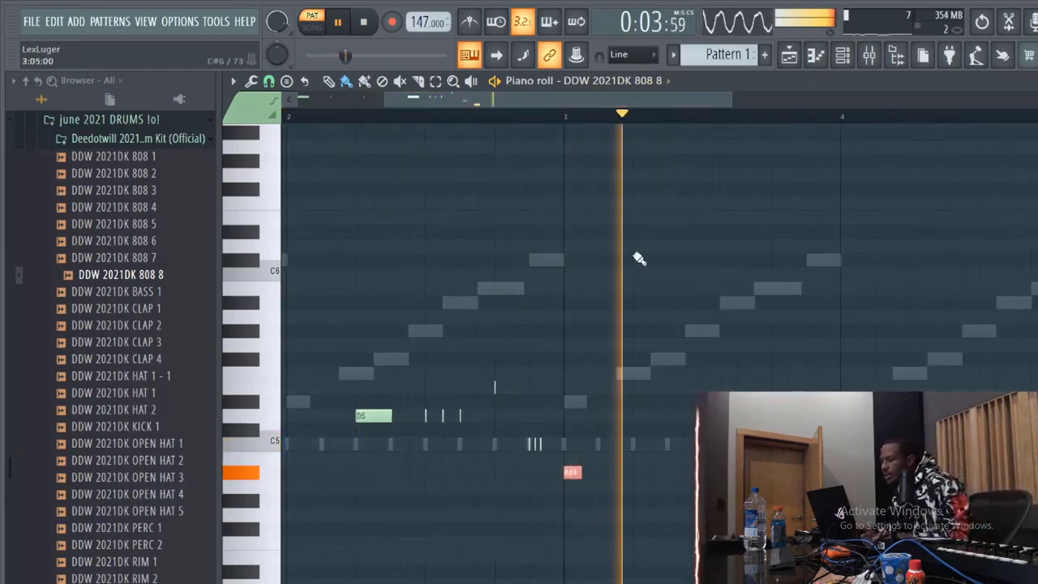
- Duplicate the 808 notes of bars 1 and 2 into bars 3 and 4, and restart playback
drag(528, 101, 518, 104)
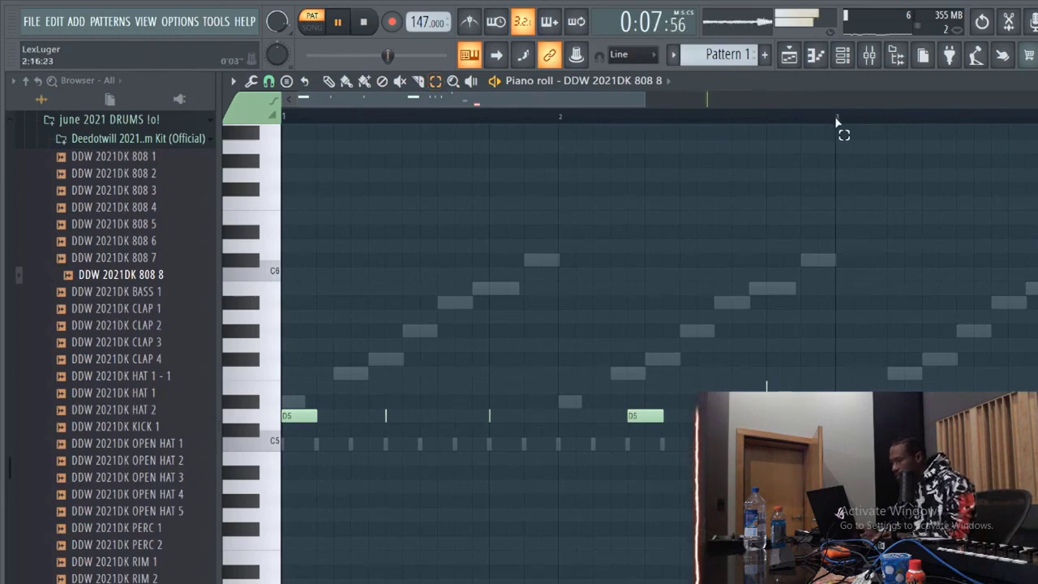
drag(836, 119, 34, 124)
key(ctrl+b)
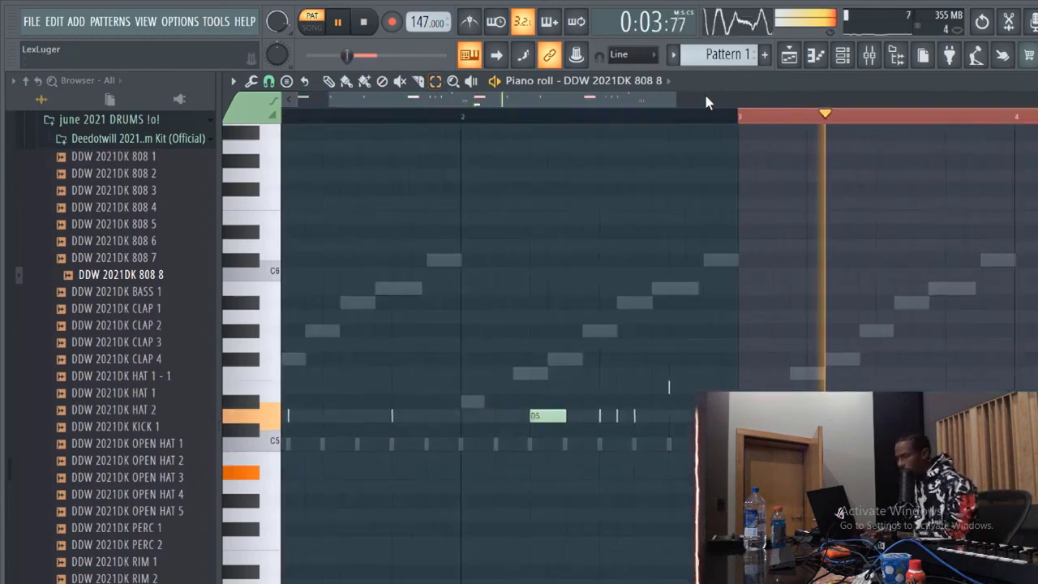
ctrl+click(322, 114)
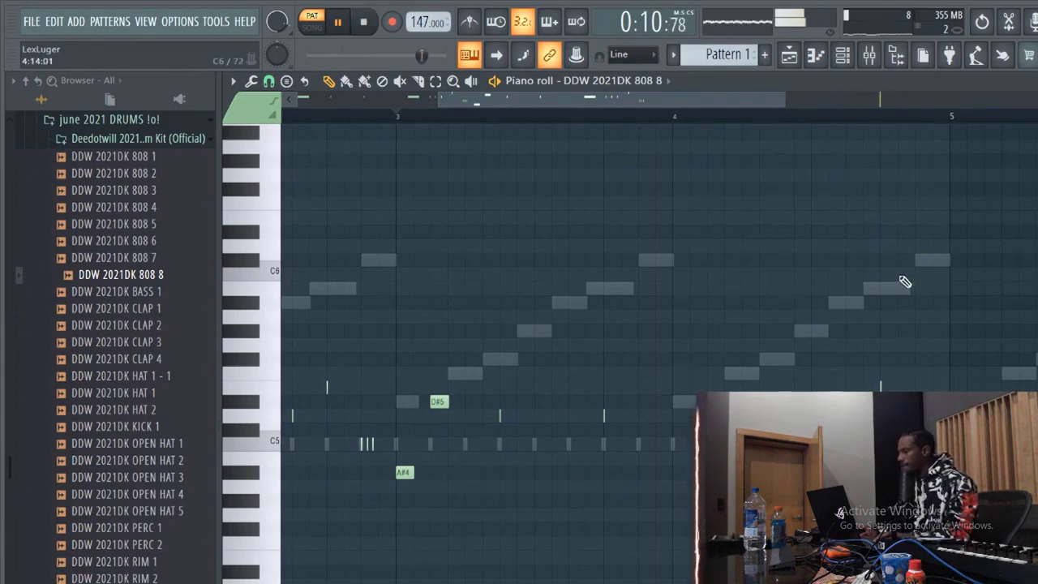
click(375, 24)
key(space)
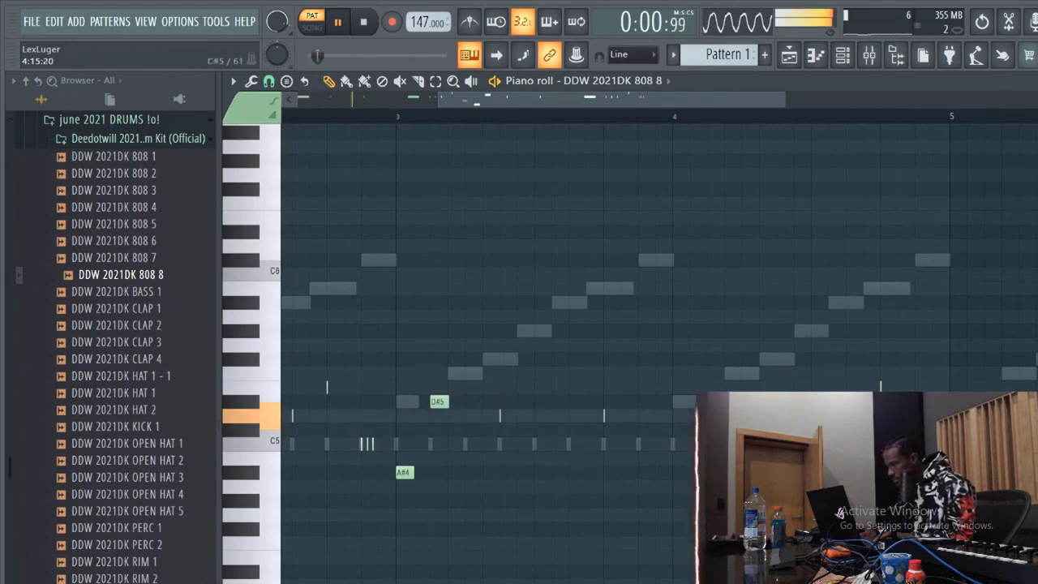
- Turn the D#5 note in bar 3 into a D5 note at step 7, and delete the short D5 note at step 11
click(436, 83)
drag(604, 99, 417, 102)
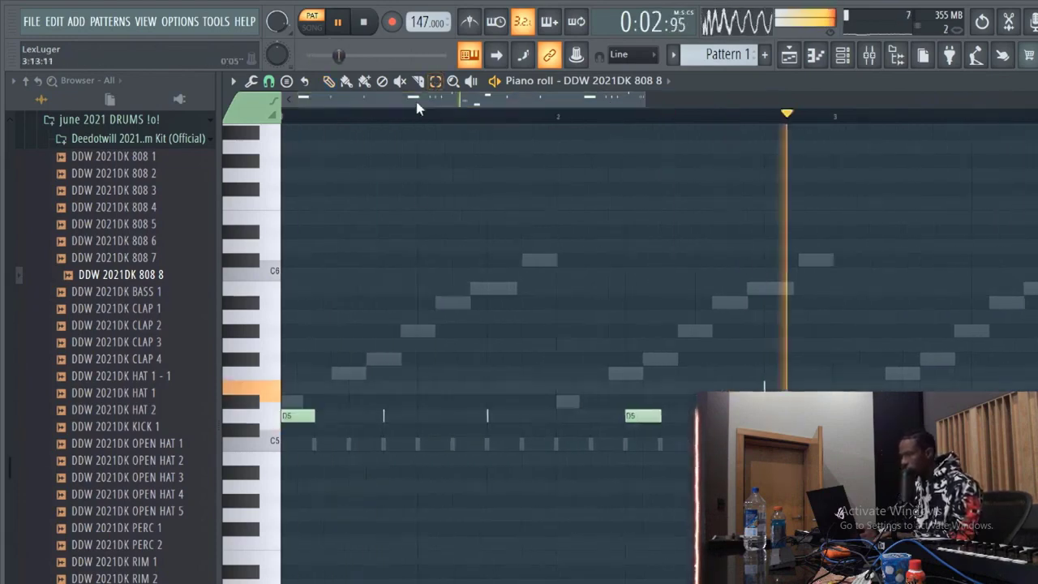
drag(646, 98, 1015, 107)
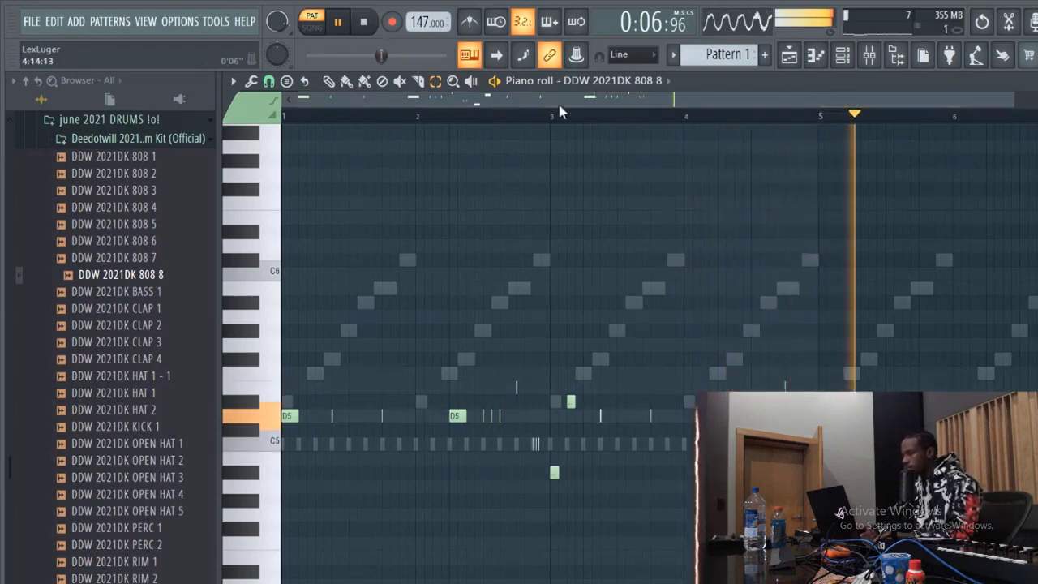
click(329, 82)
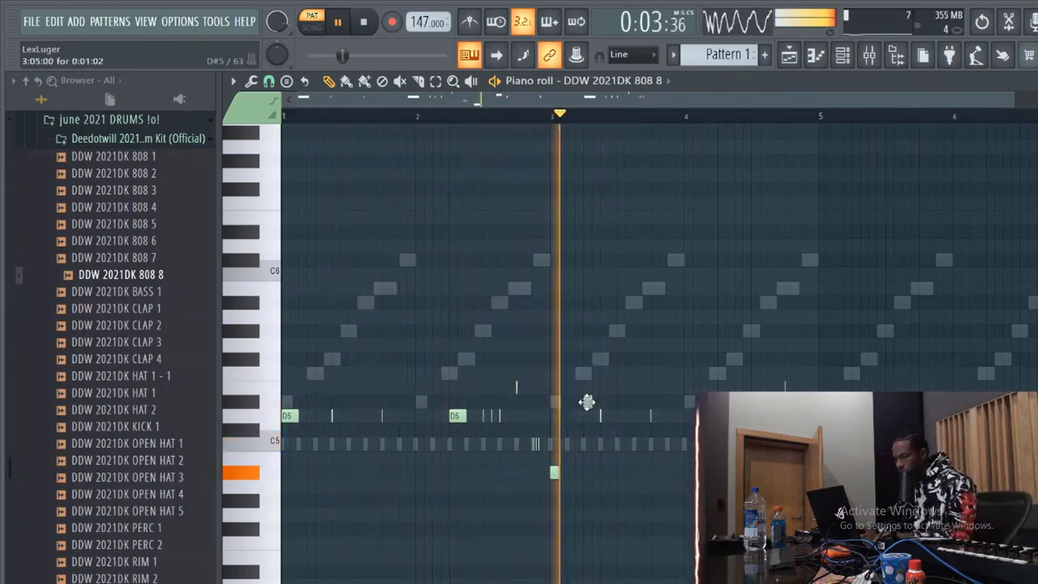
click(587, 401)
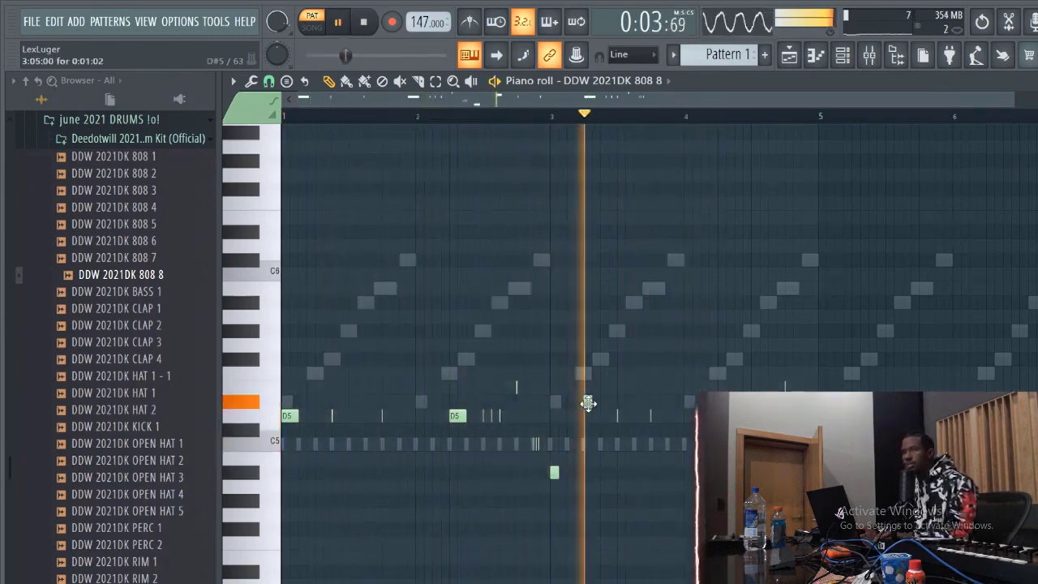
drag(589, 403, 606, 406)
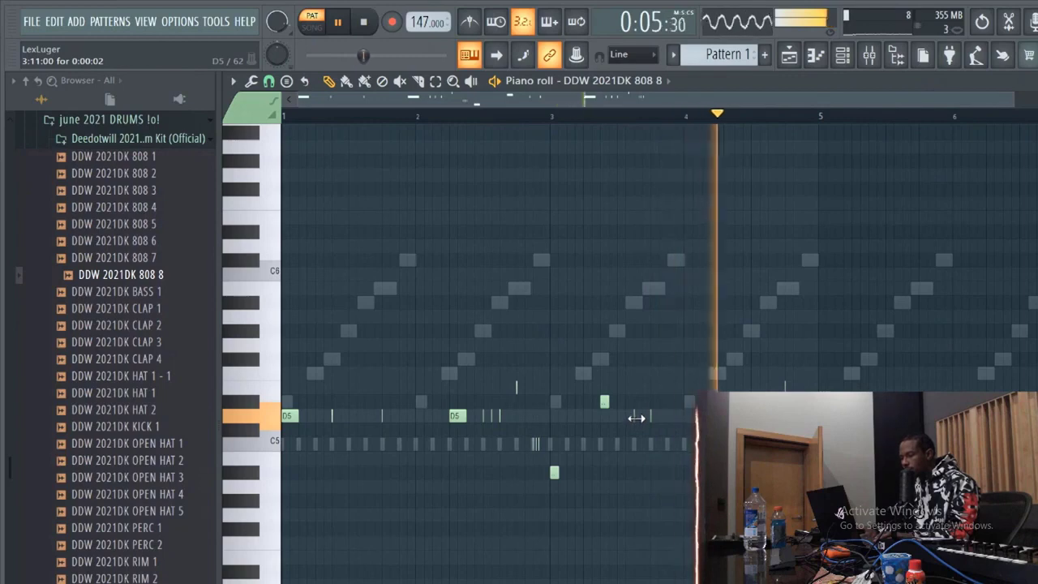
right_click(635, 420)
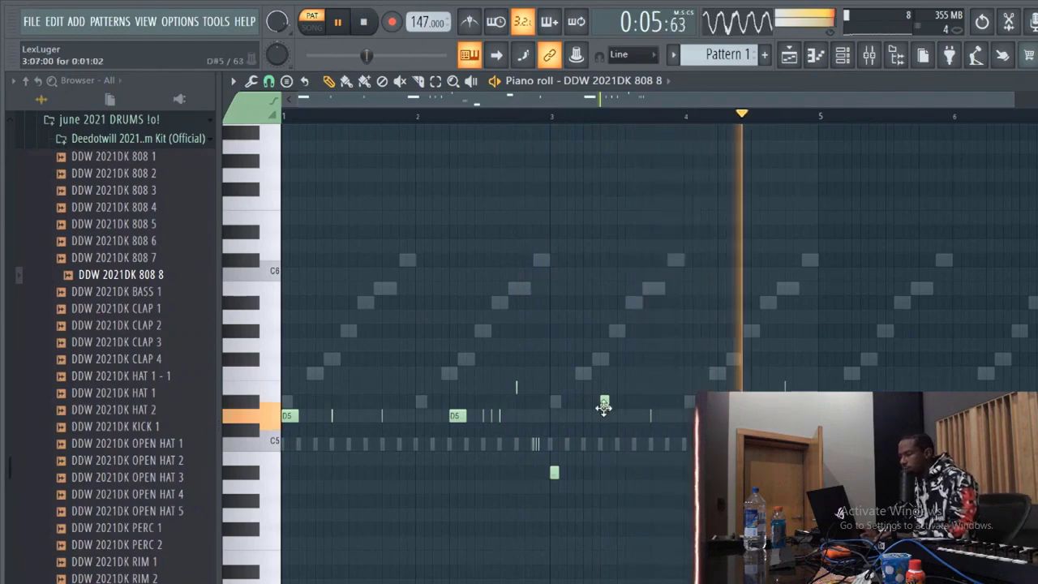
drag(601, 403, 604, 415)
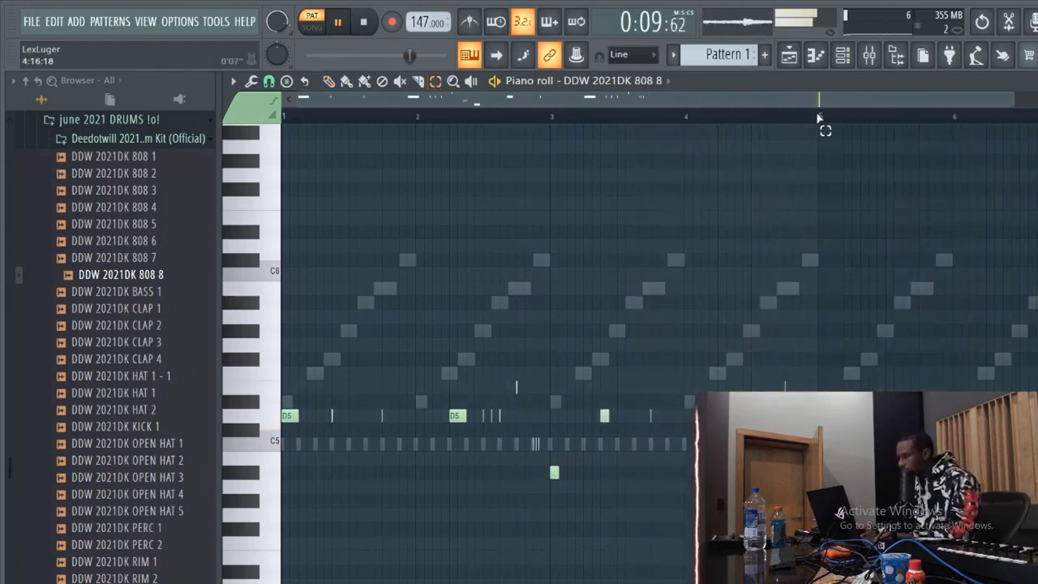
- Duplicate the 808 notes of bars 1 to 4 into bars 5 to 8, and play the extended line
drag(820, 117, 220, 197)
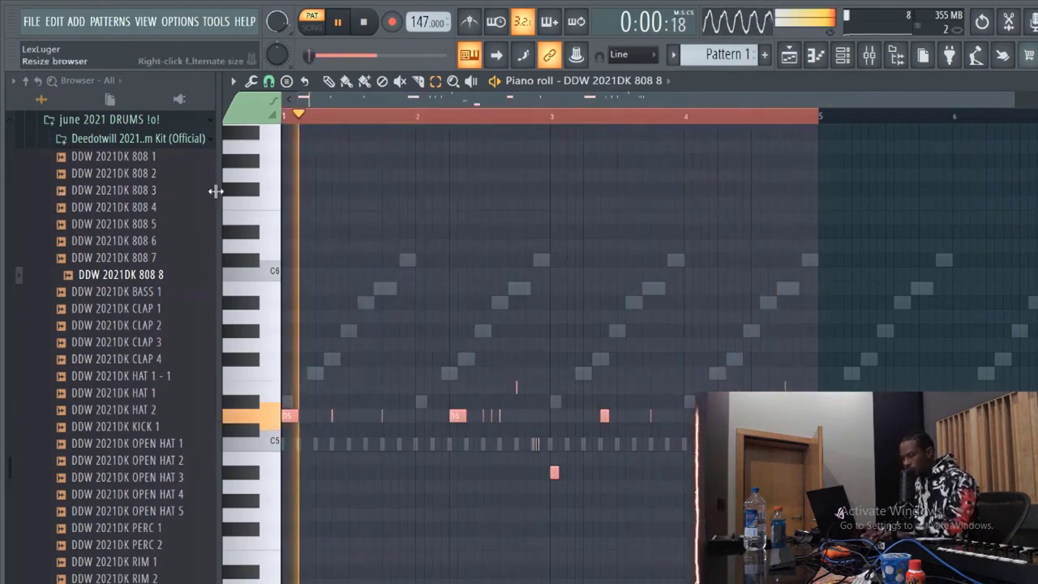
key(ctrl+b)
click(688, 129)
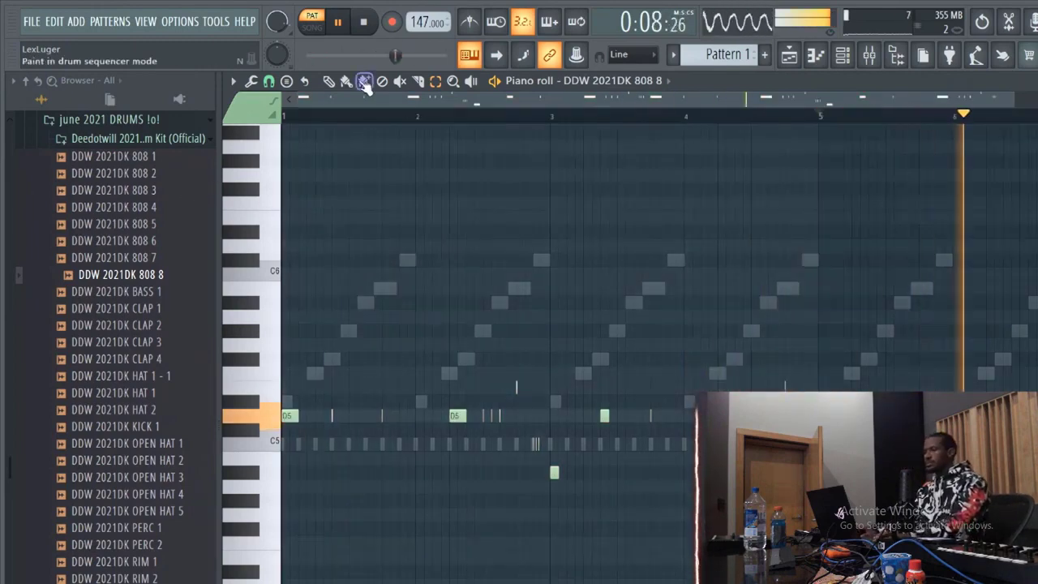
click(328, 81)
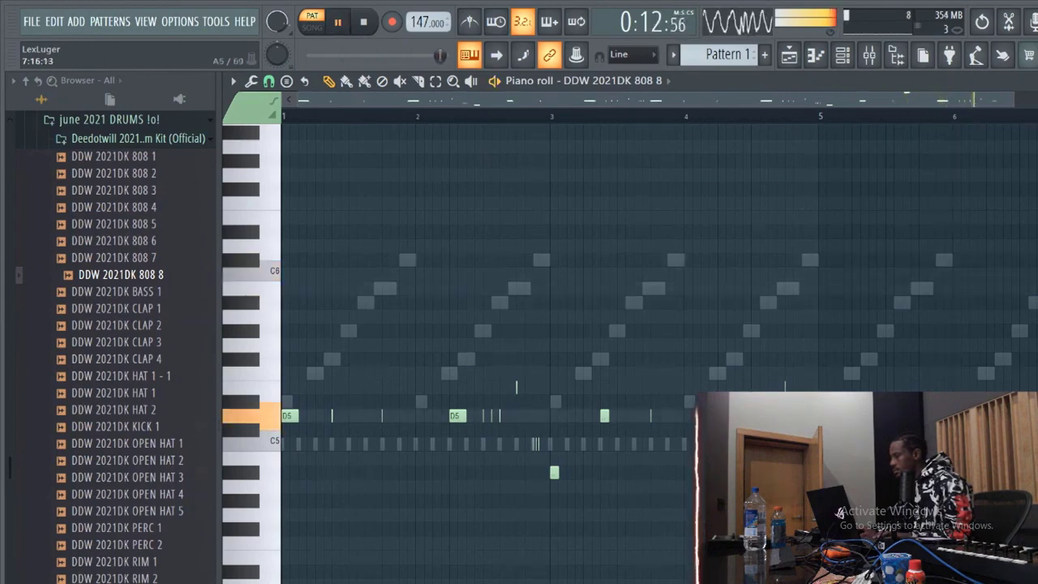
key(space)
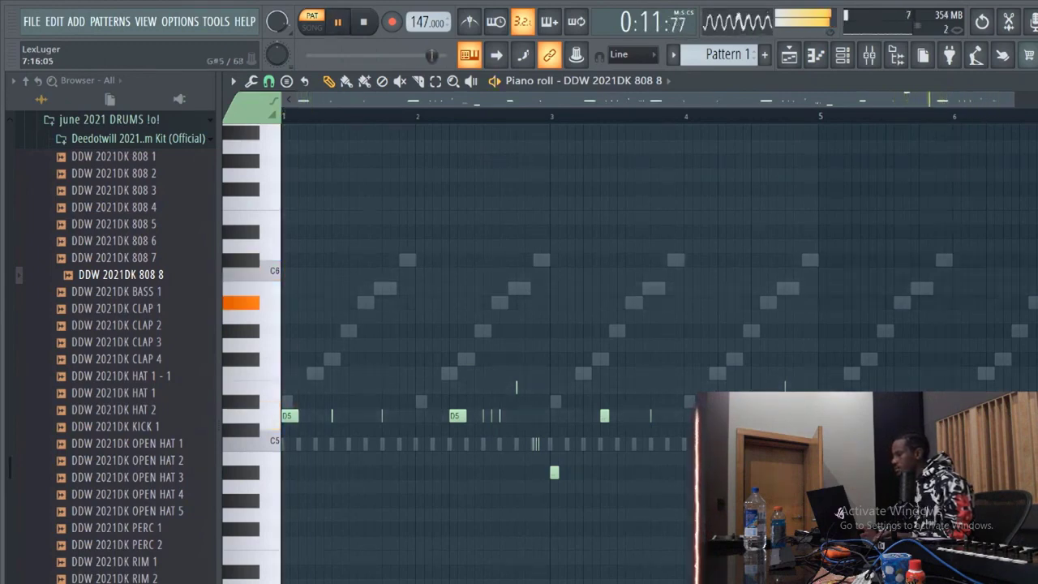
- Open the notes of DDW 2021DK SNARE 6 and duplicate bars 1 and 2 three times to fill bars 3 to 8
key(F7)
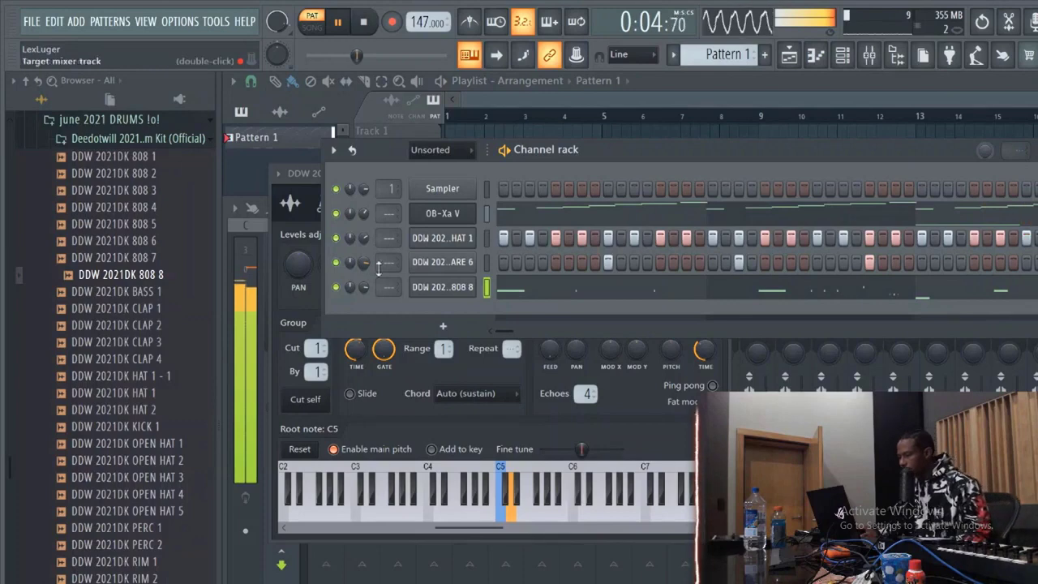
right_click(480, 268)
click(498, 263)
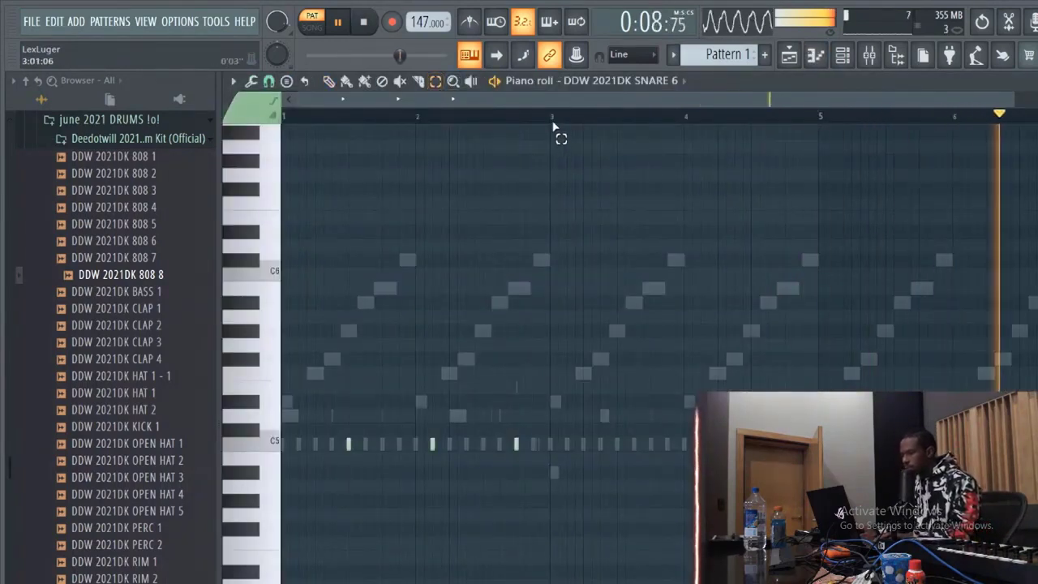
drag(555, 118, 3, 160)
key(ctrl+b)
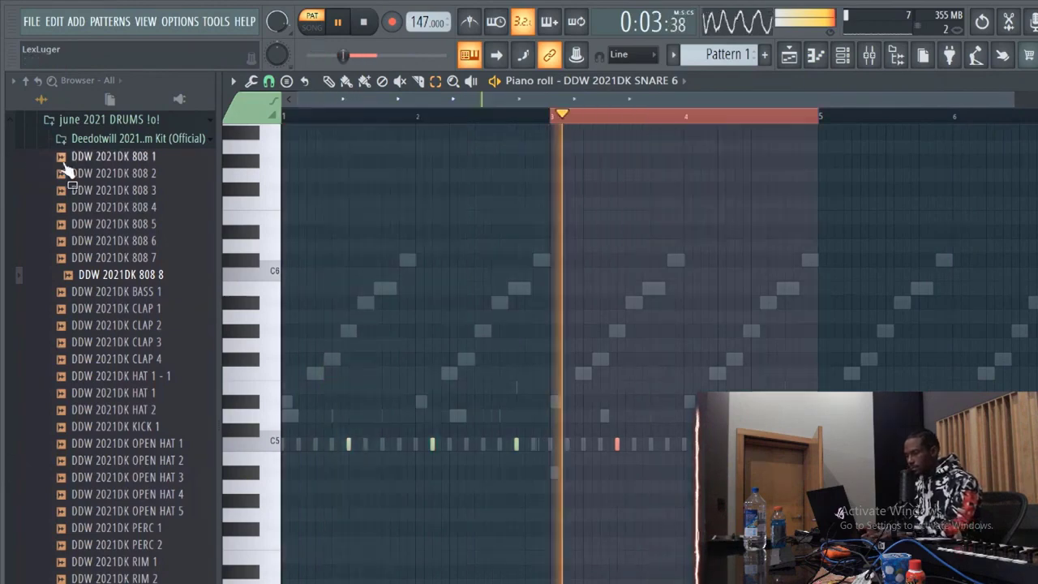
key(ctrl+b)
key(ctrl+b)
scroll(659, 276, right, 1)
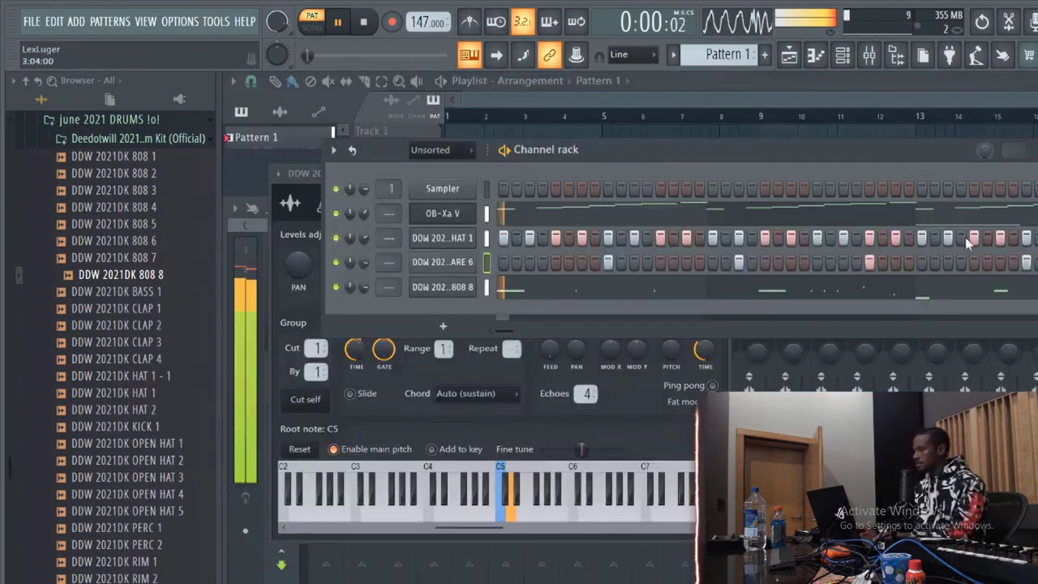
- Review the DDW 2021DK 808 8 notes in the piano roll, close it and show the mixer
click(591, 292)
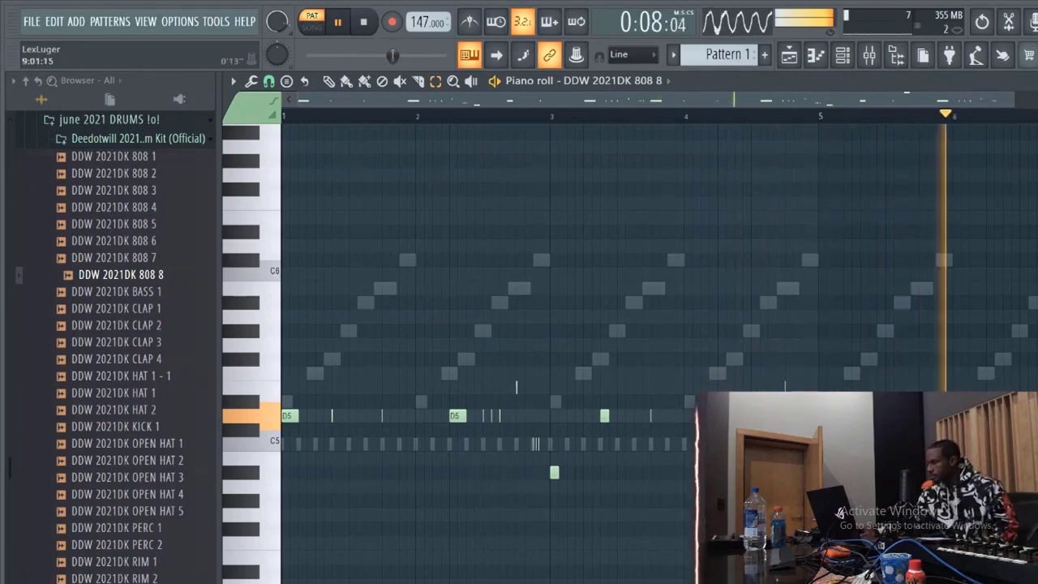
key(Escape)
key(F9)
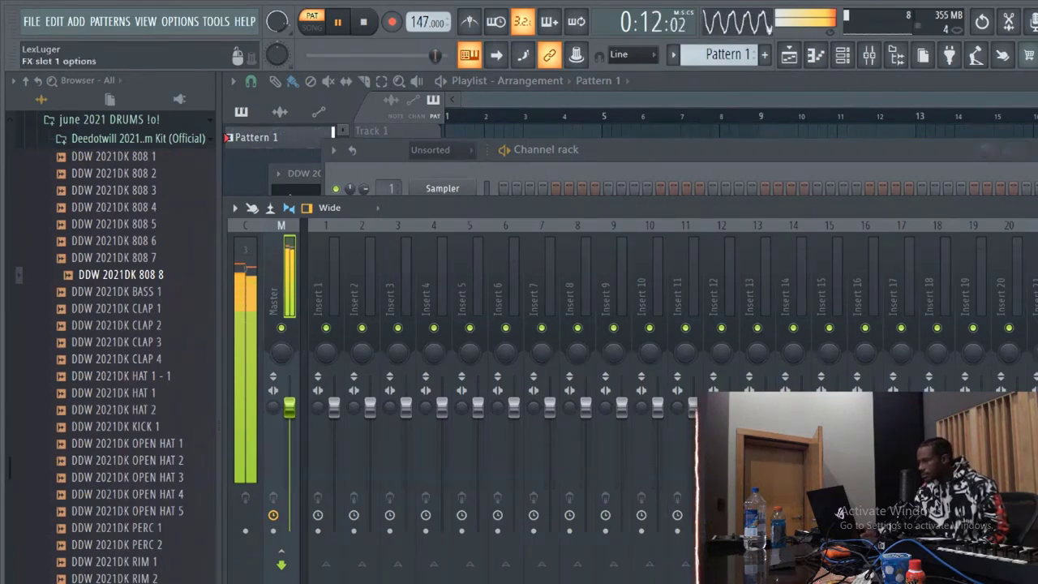
- Load Fruity Soft Clipper and Fruity Parametric EQ on the Master track, and boost EQ band 7 to 3.6 dB
click(1036, 257)
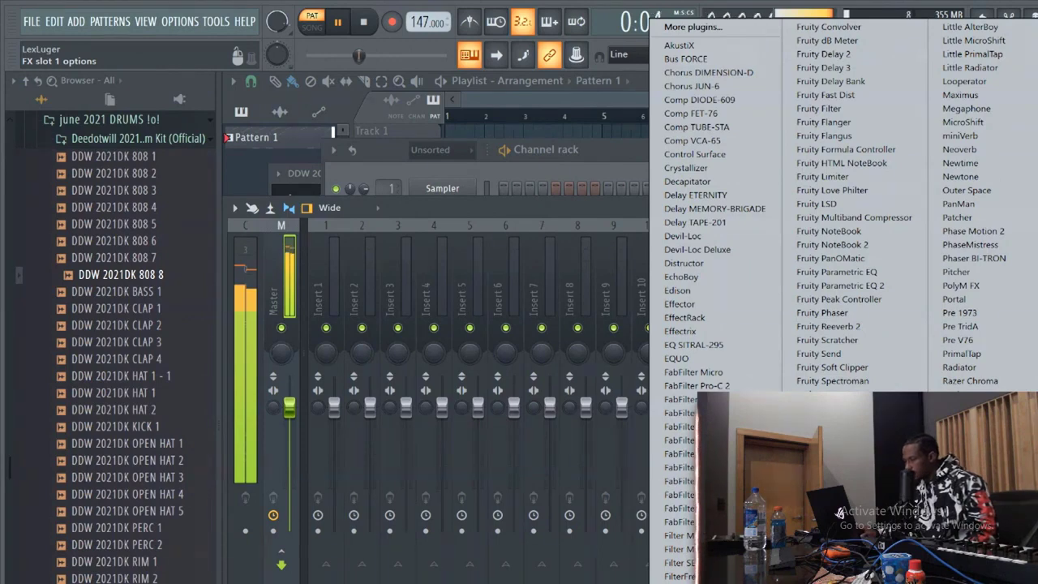
click(832, 366)
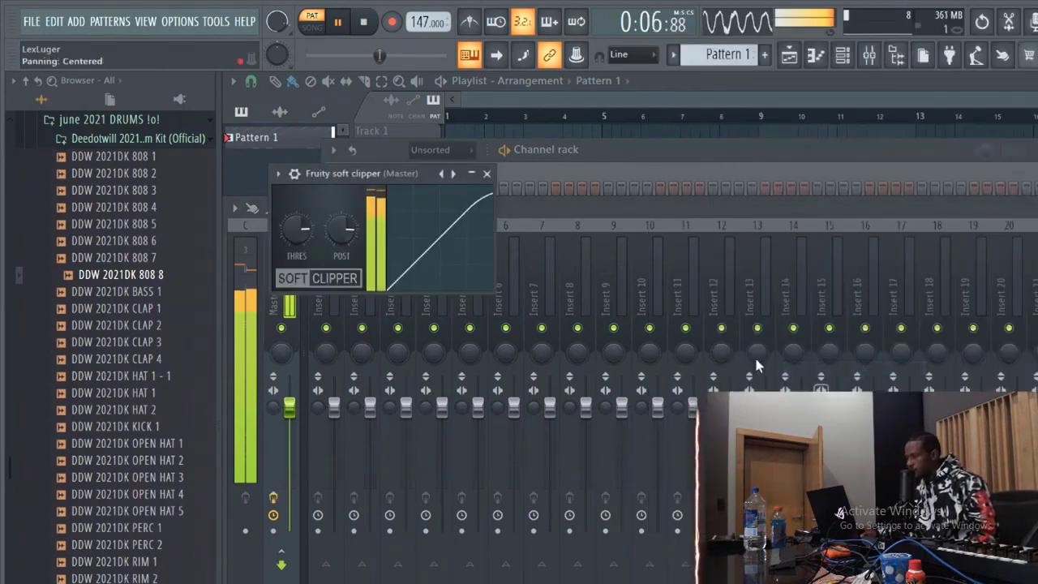
click(1036, 280)
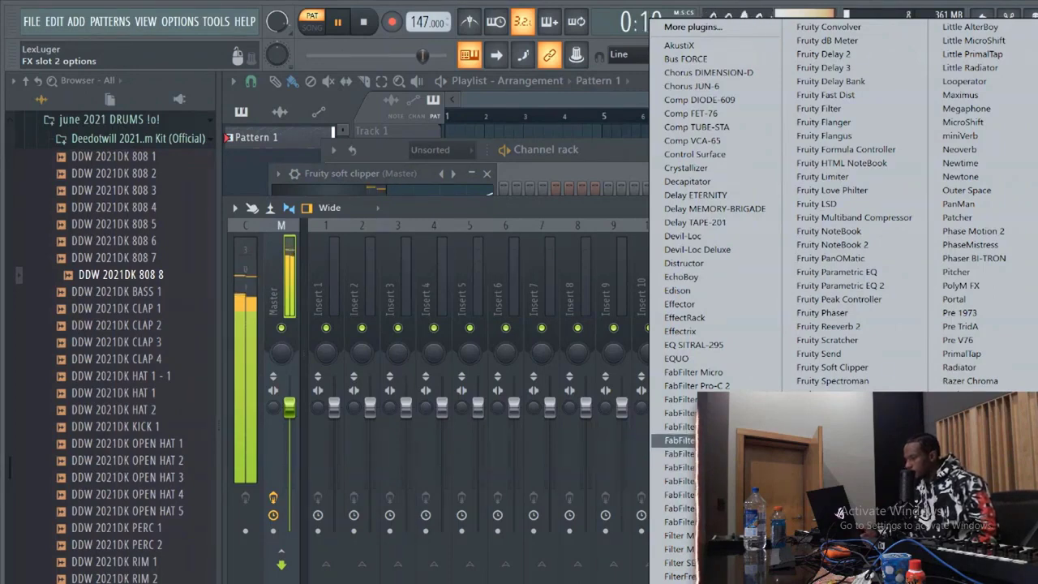
click(836, 272)
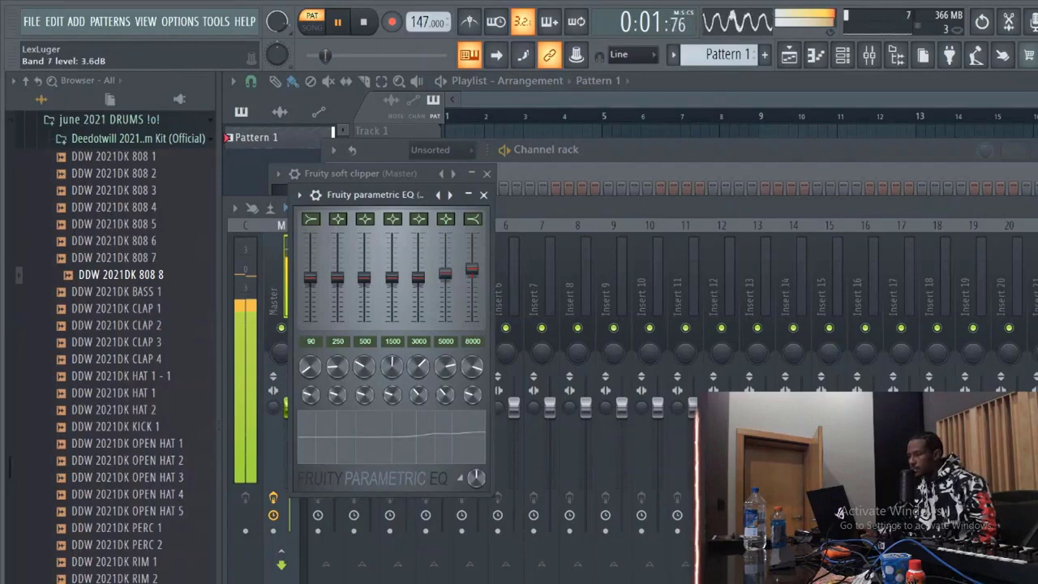
- Return to the channel rack and adjust the channel volume of DDW 2021DK HAT 1
click(525, 204)
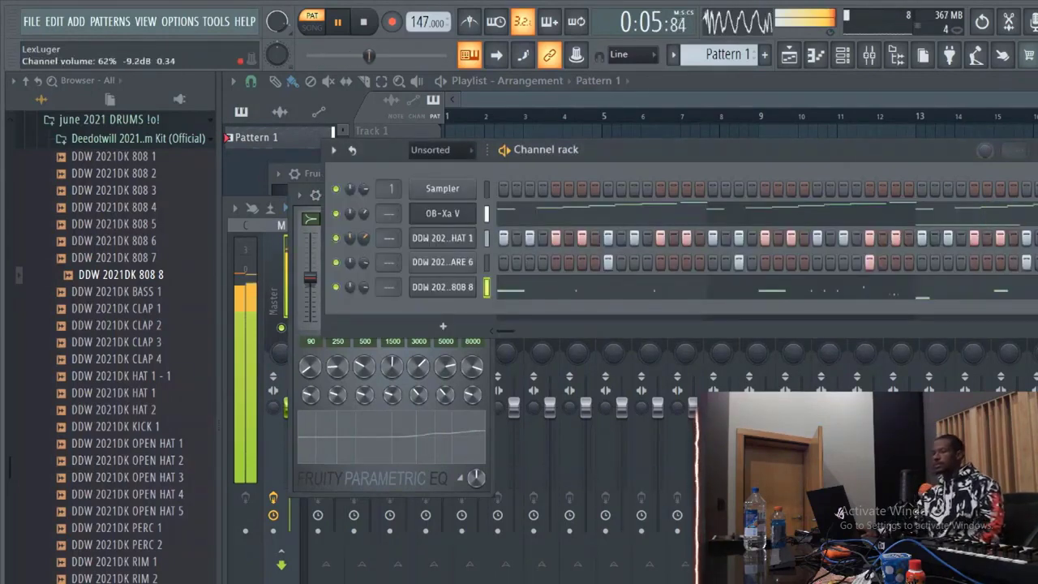
right_click(353, 239)
click(359, 246)
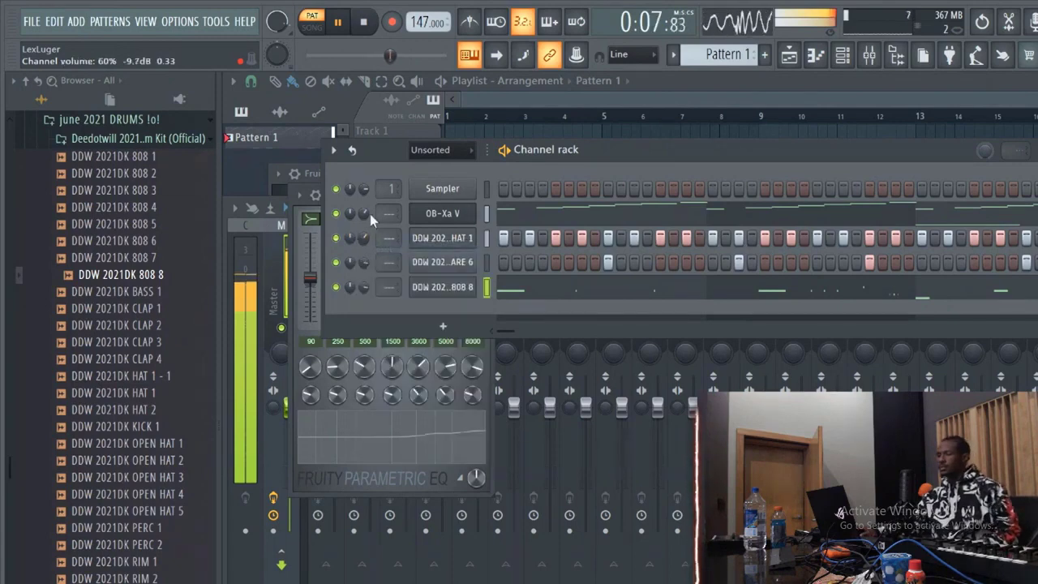
- Preview MARIO FAVORITE KICK 3 from the MARIO sample folder and add it as a new channel
click(135, 138)
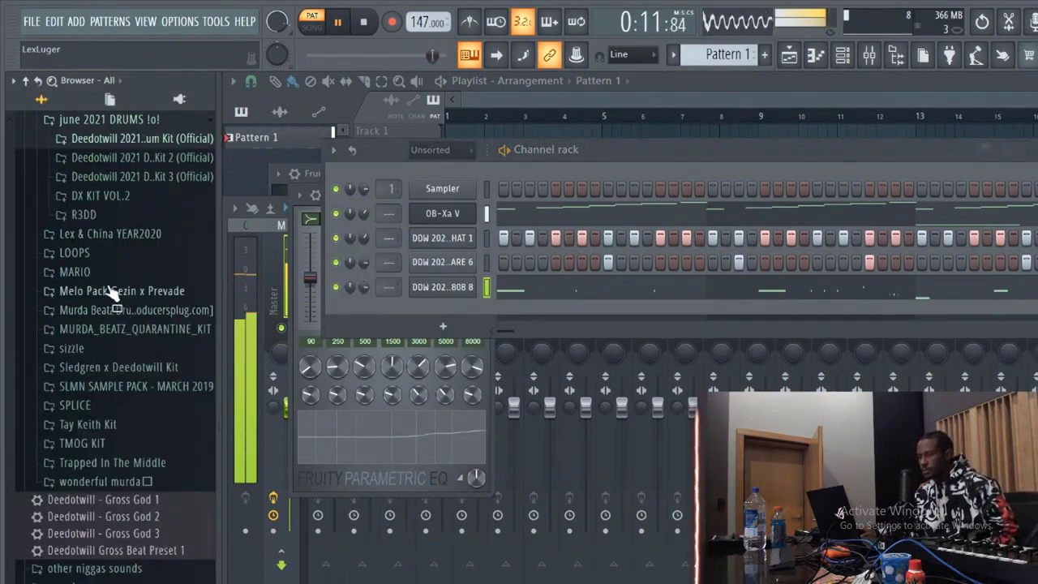
click(74, 272)
click(139, 409)
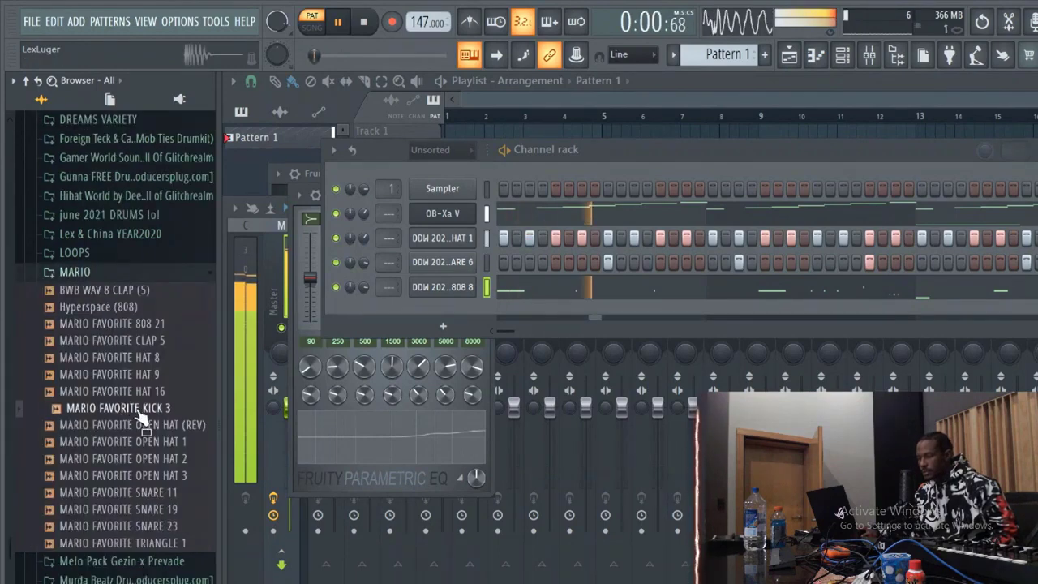
drag(138, 413, 507, 313)
- Program the kick on steps 1, 7 and 13 of bar 1 and steps 5 and 15 of bar 2, and lower its channel volume
click(506, 313)
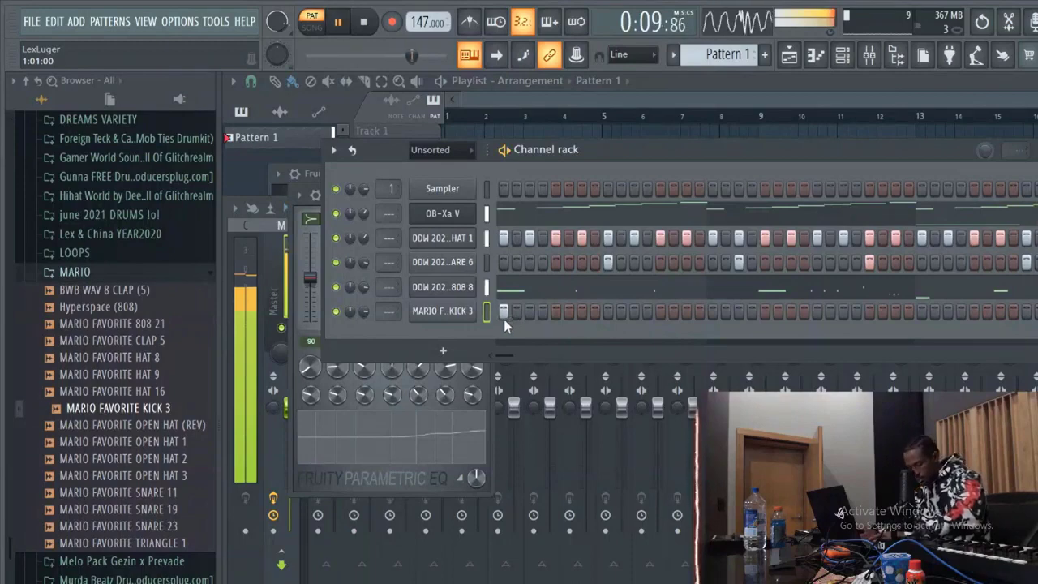
key(space)
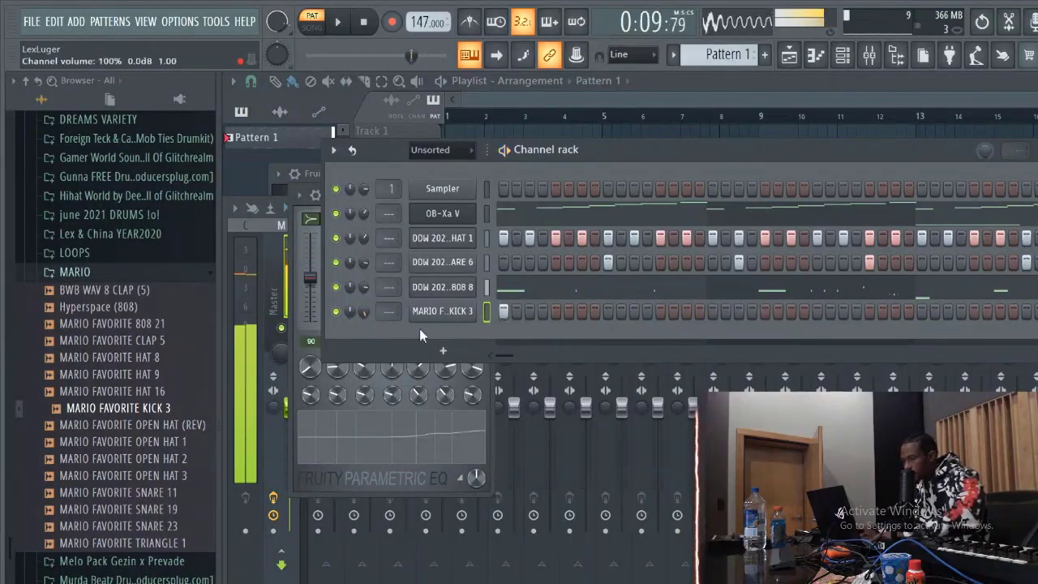
key(space)
key(space)
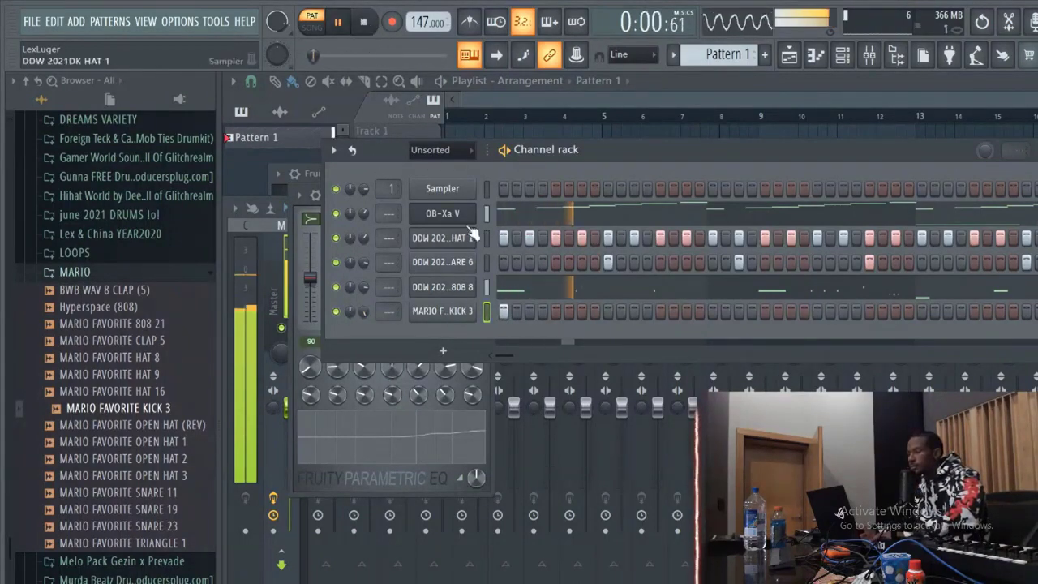
key(space)
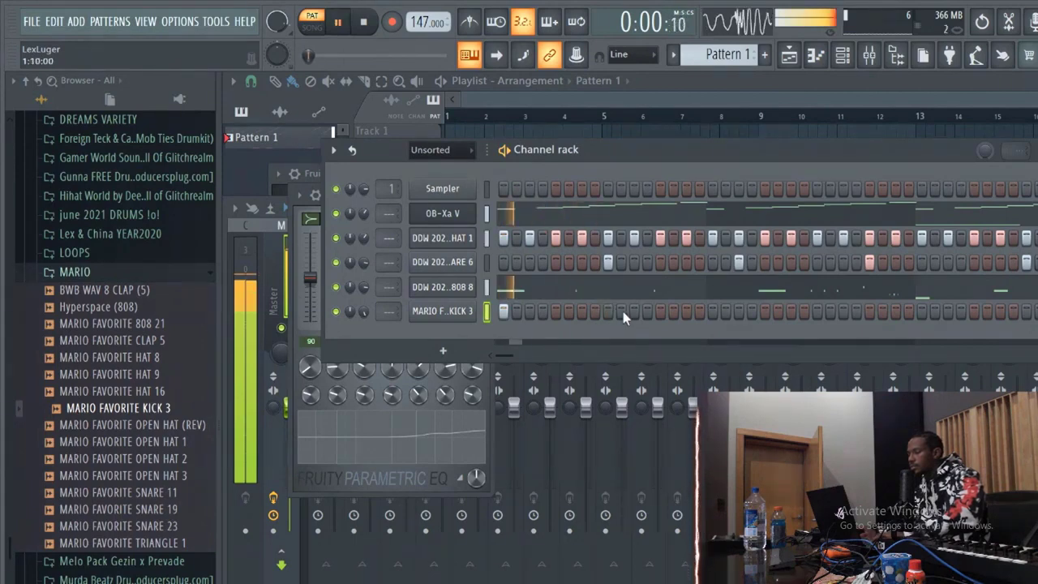
click(581, 311)
click(660, 312)
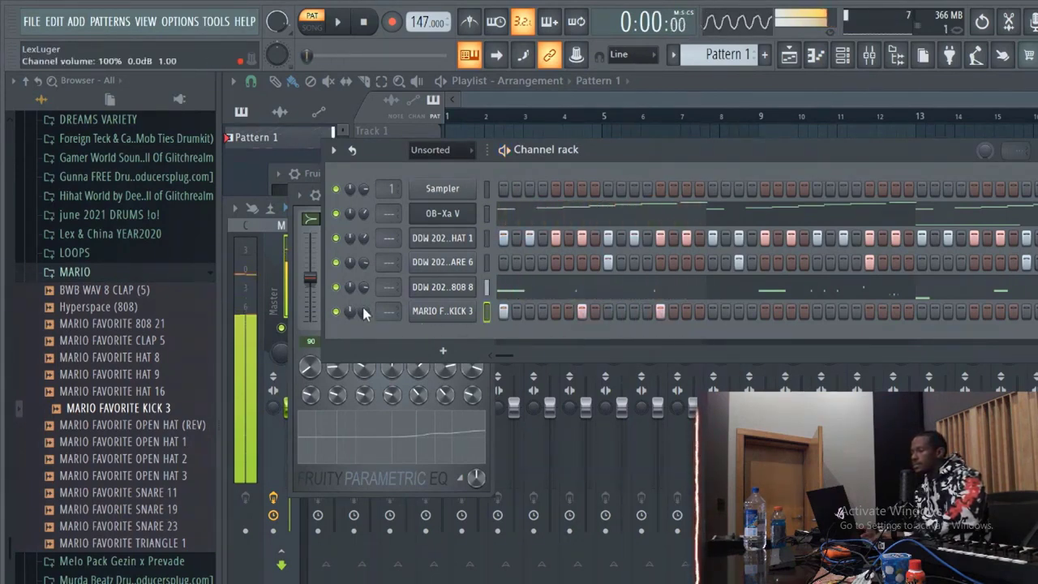
drag(362, 304, 361, 321)
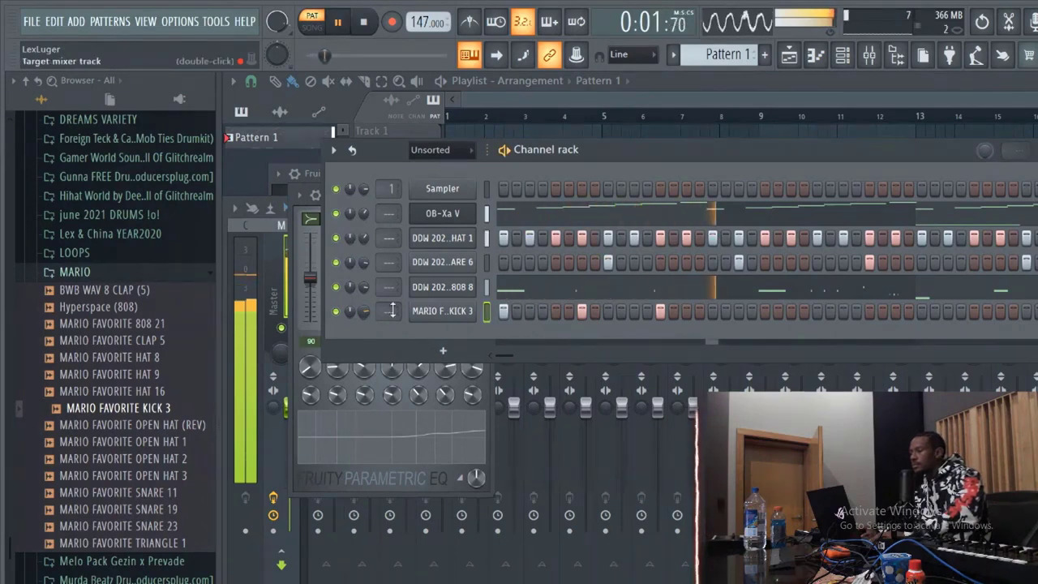
click(764, 311)
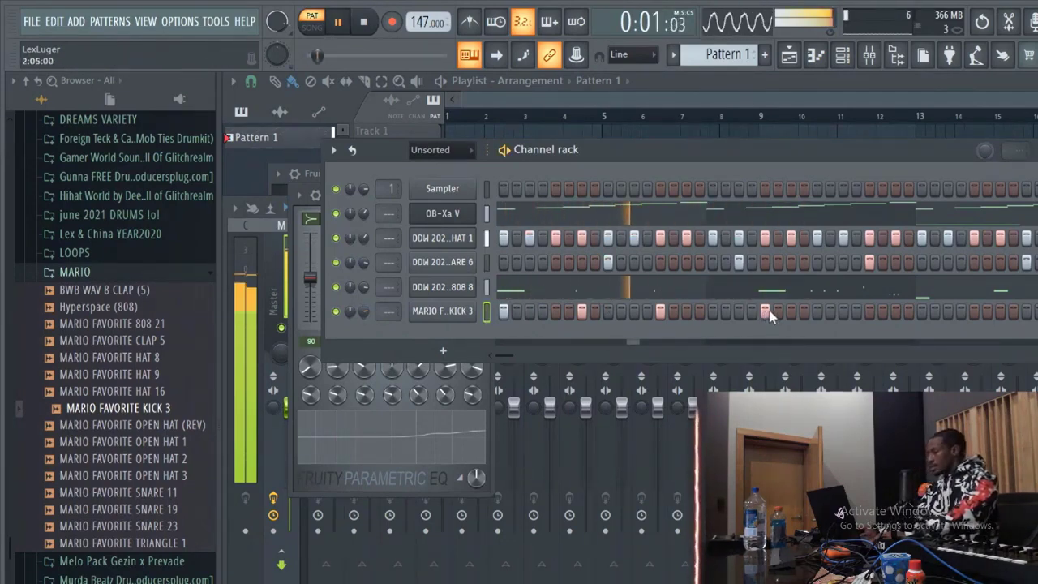
click(895, 311)
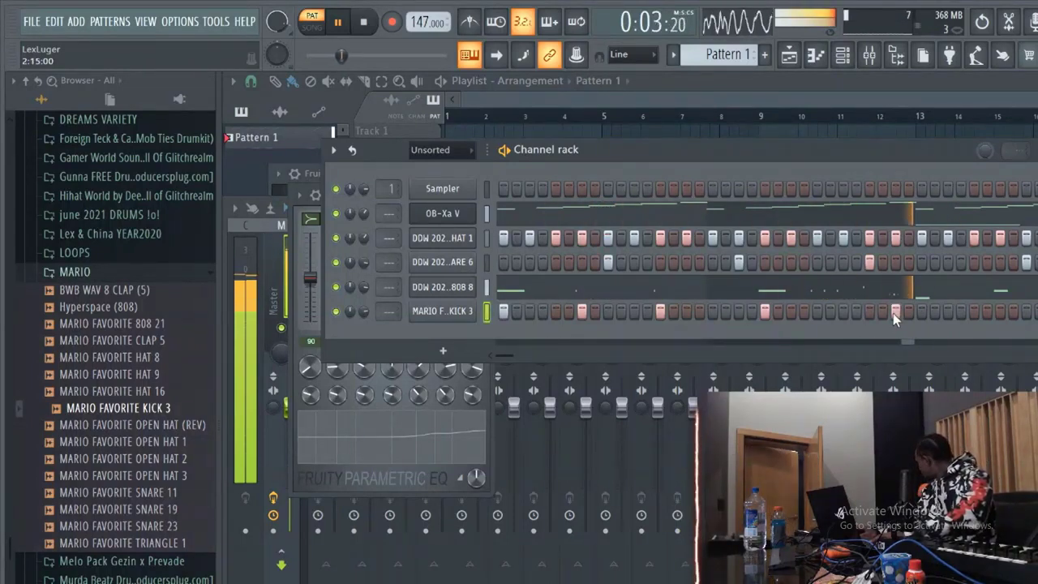
- Open the MARIO FAVORITE KICK 3 notes in the piano roll and duplicate bars 1 and 2 into bars 3 and 4
right_click(484, 314)
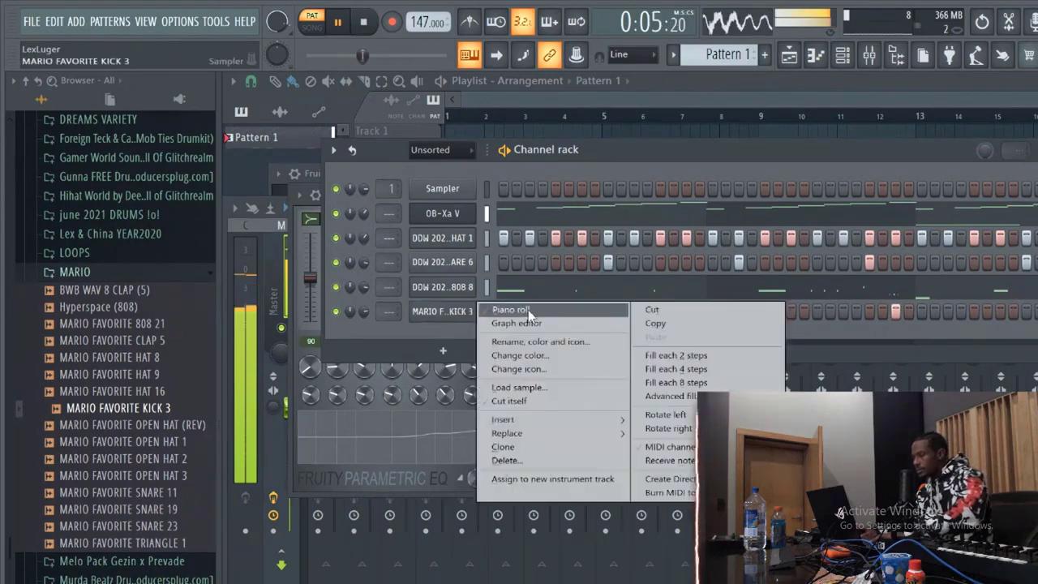
click(507, 306)
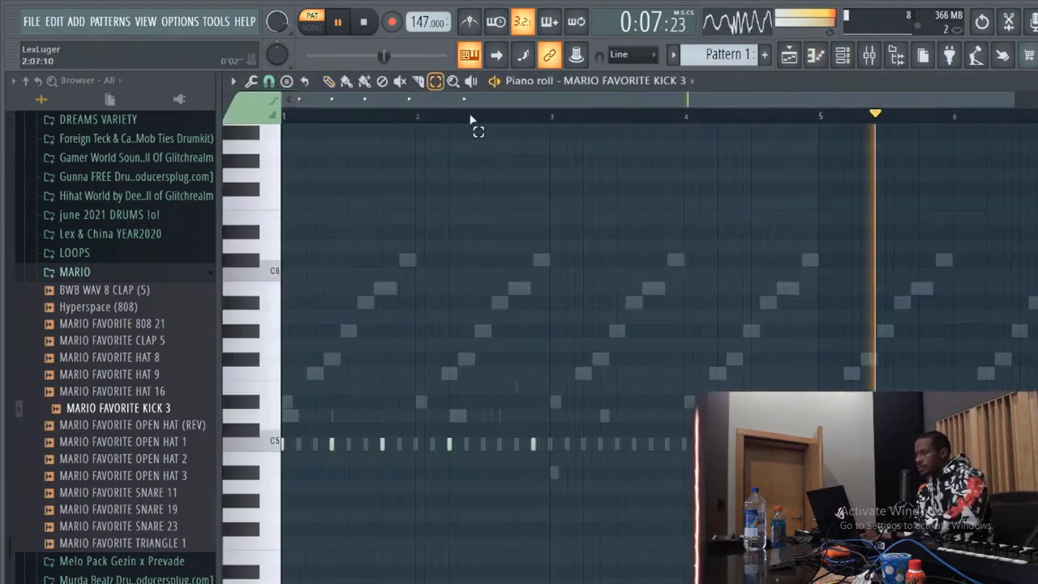
drag(558, 117, 10, 172)
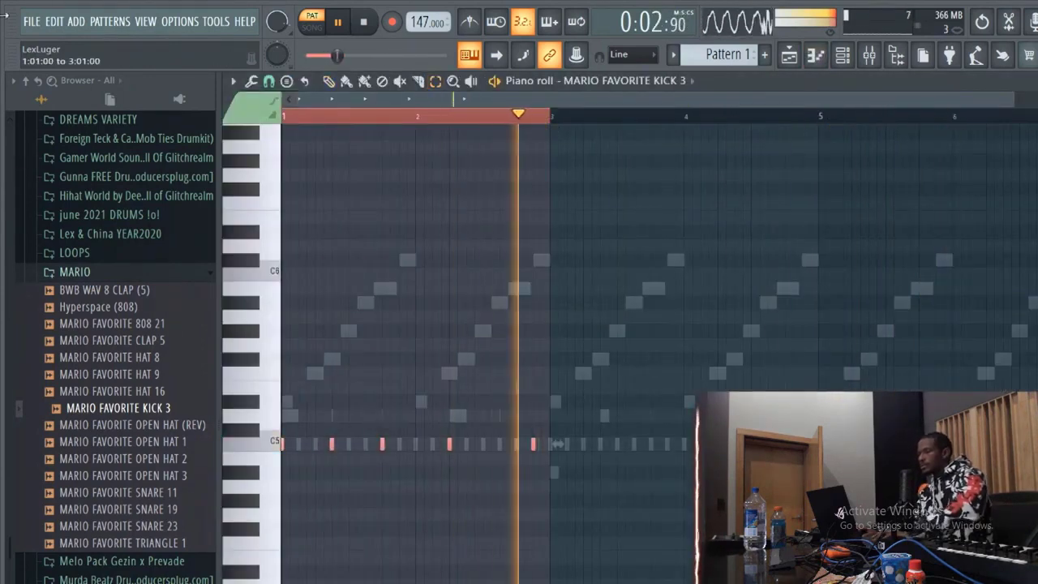
key(ctrl+b)
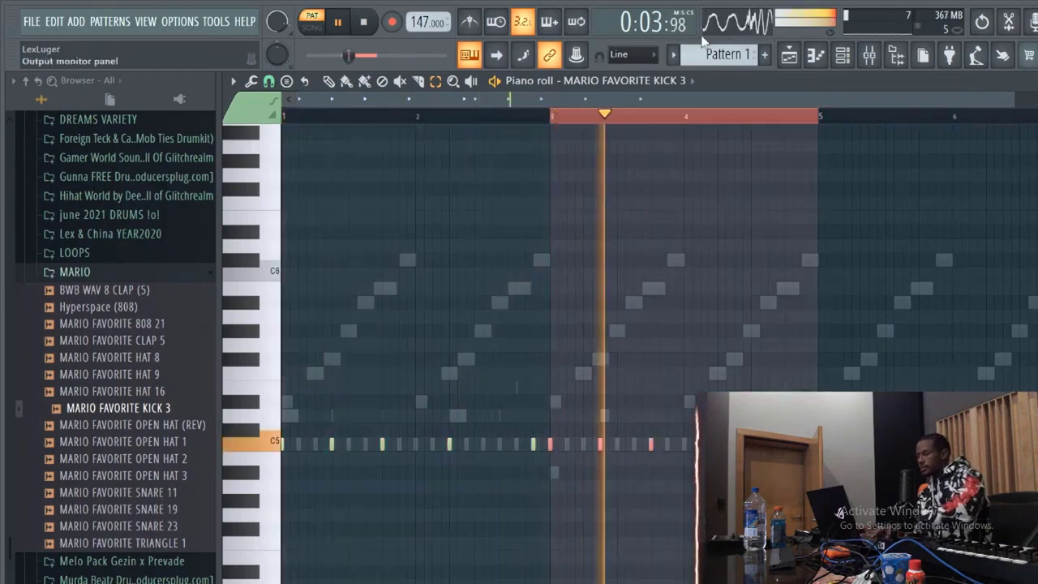
key(ctrl+d)
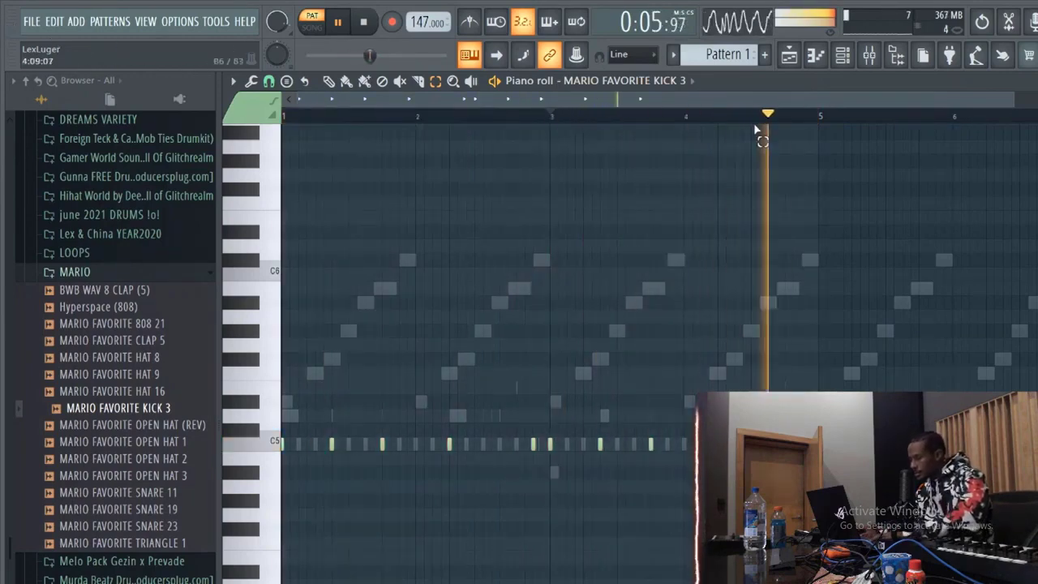
- Replace the last kick note of bar 2 with a C5 kick note on step 11
click(330, 81)
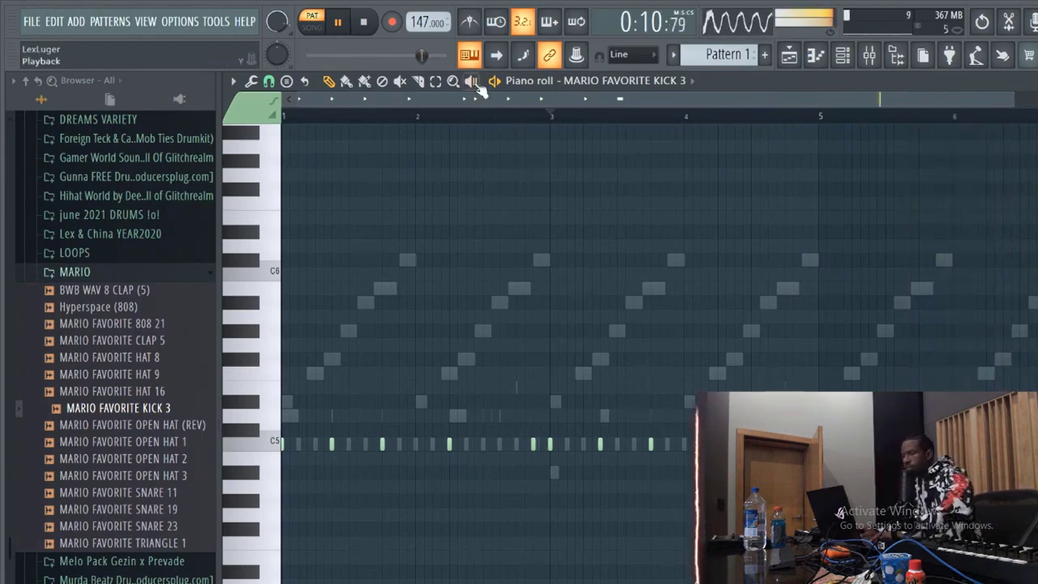
click(439, 83)
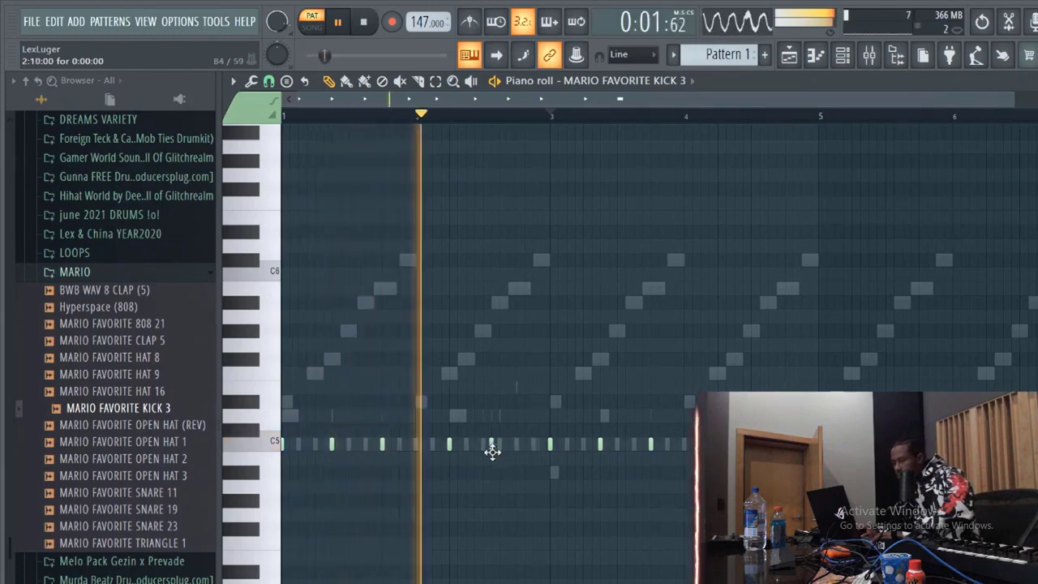
drag(492, 451, 500, 456)
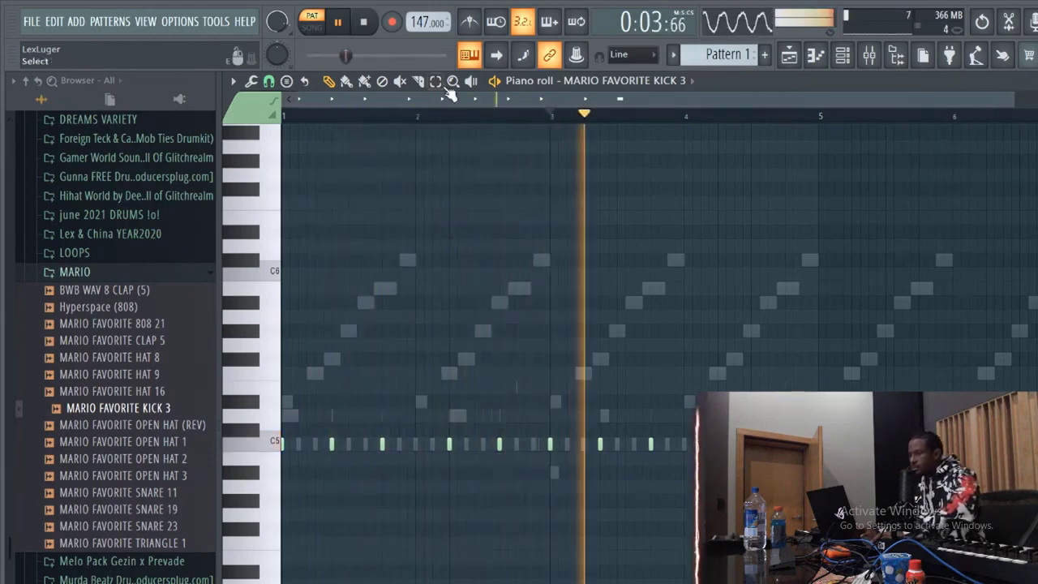
- Duplicate the kick notes of bars 1 to 4 into bars 5 to 8, close the piano roll and fine-tune the kick's volume
drag(819, 116, 5, 81)
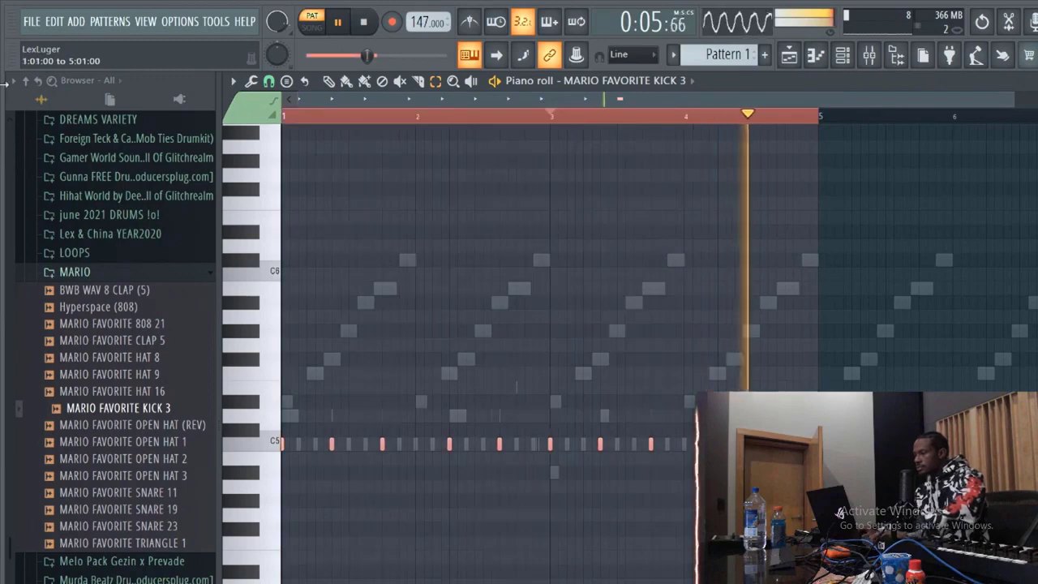
key(ctrl+b)
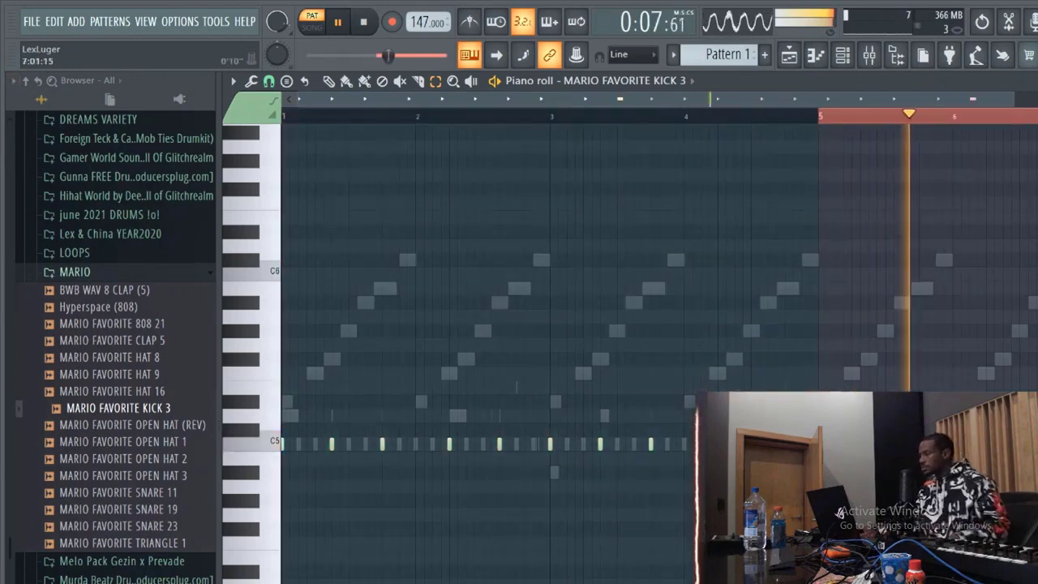
key(ctrl+d)
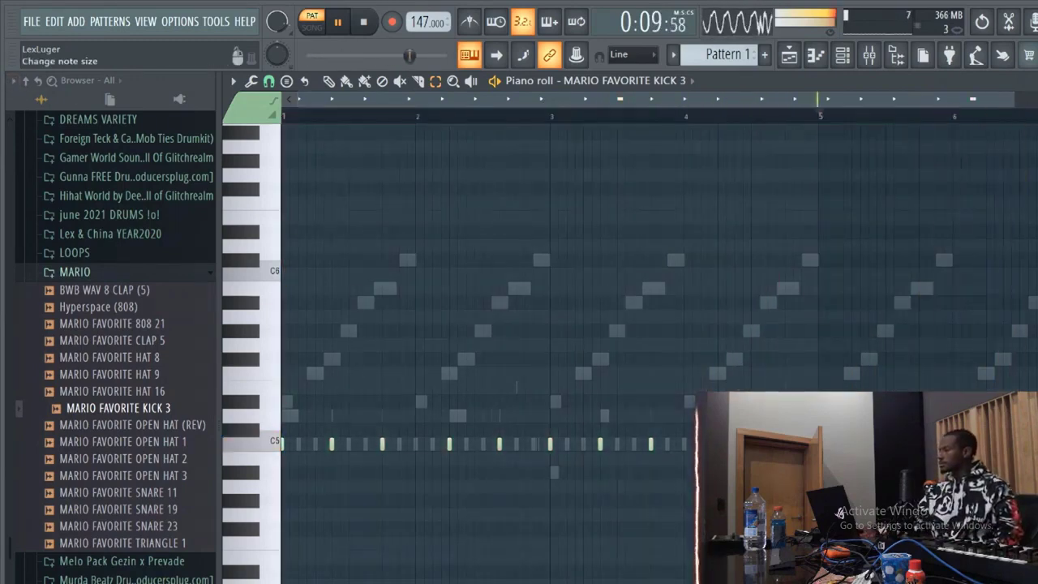
click(1035, 81)
drag(363, 311, 365, 315)
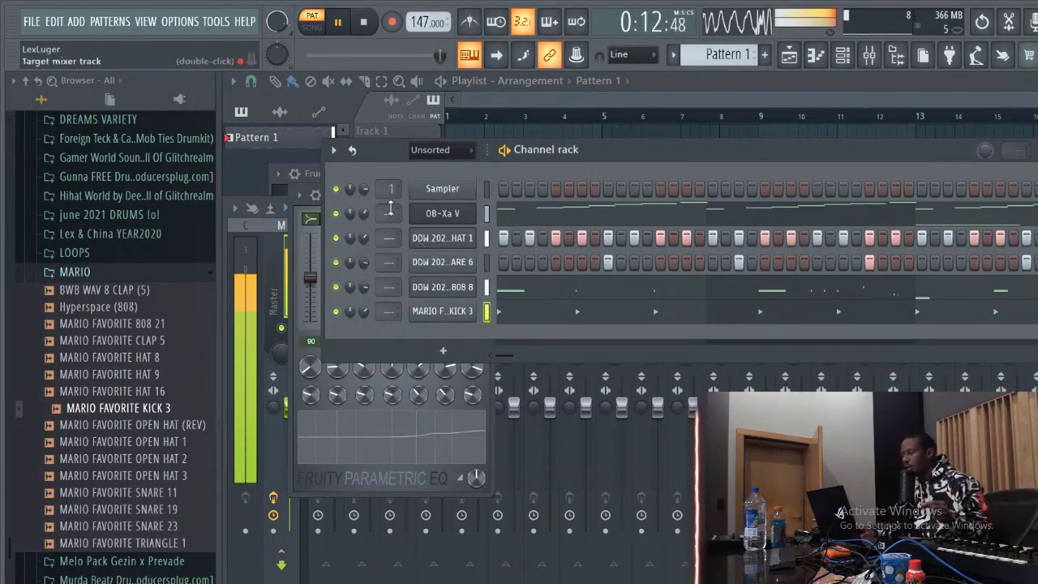
- Route the DDW 2021DK HAT 1 channel to mixer Insert 3 and load Looperator in its first effect slot
drag(389, 241, 389, 220)
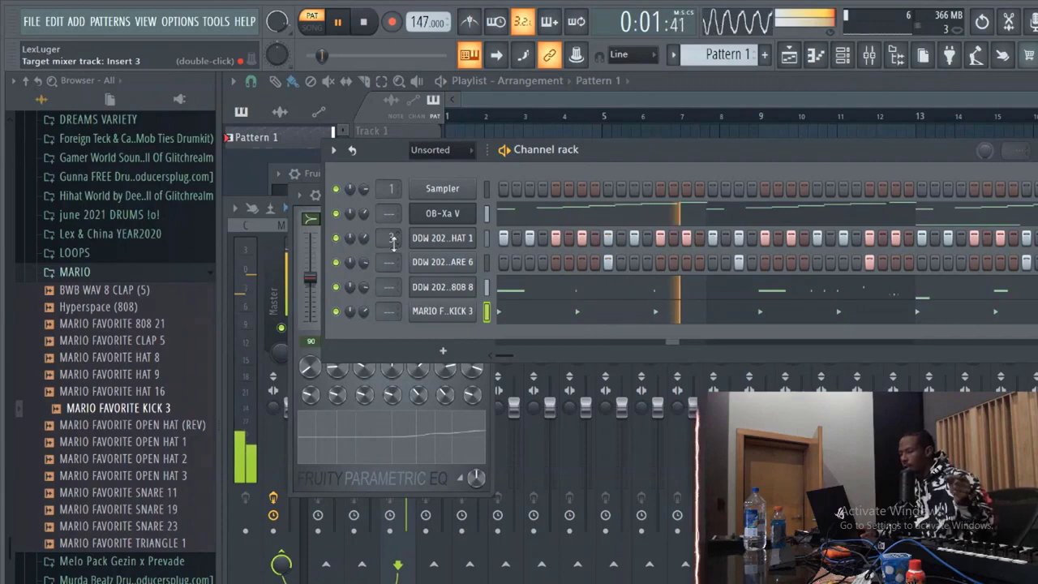
click(1037, 258)
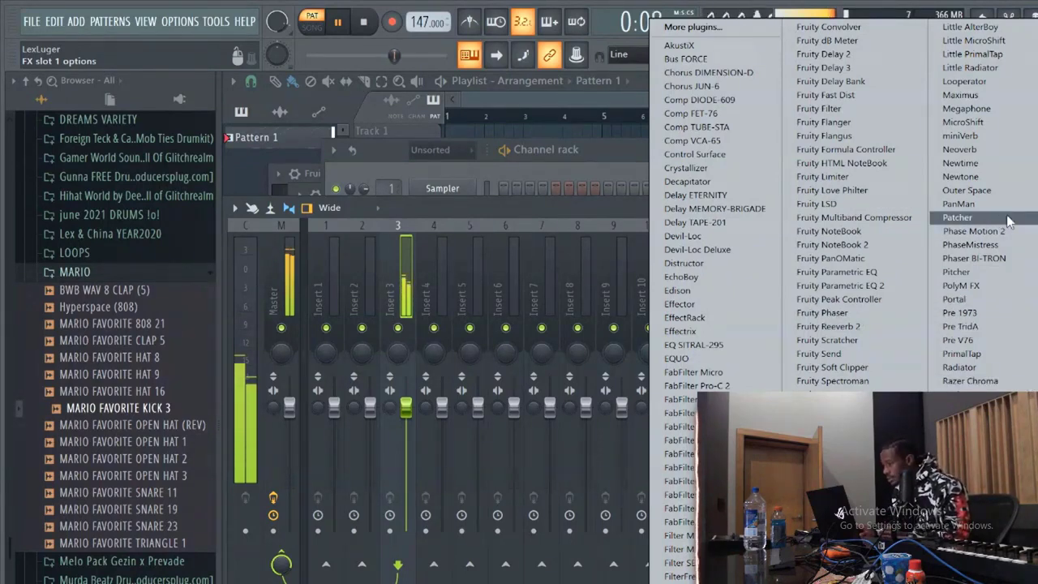
click(975, 83)
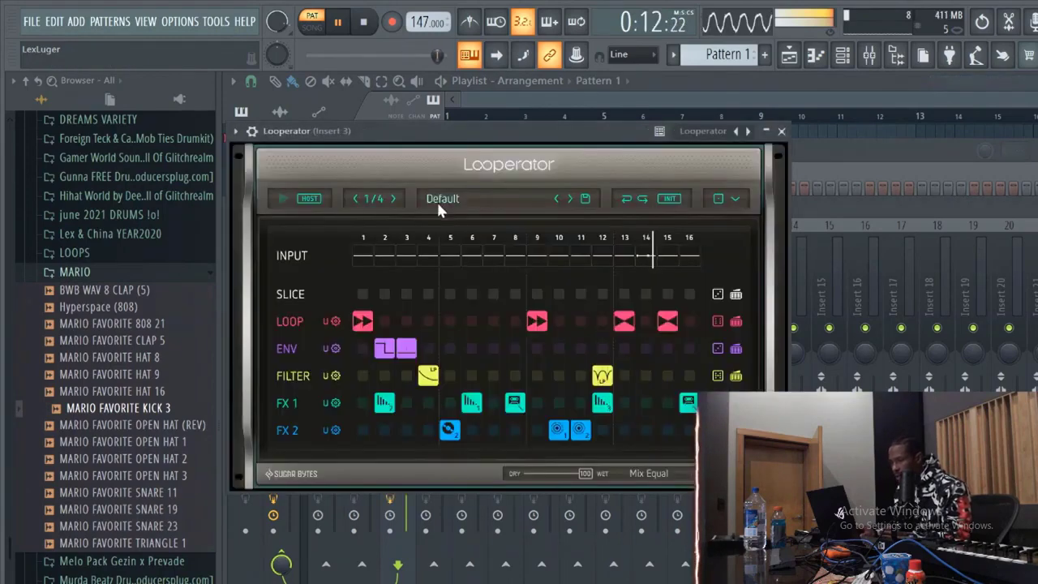
- Check Looperator's rate options without changing the 1/4 rate, and assign a phaser effect to step 5 of FX 2
click(372, 198)
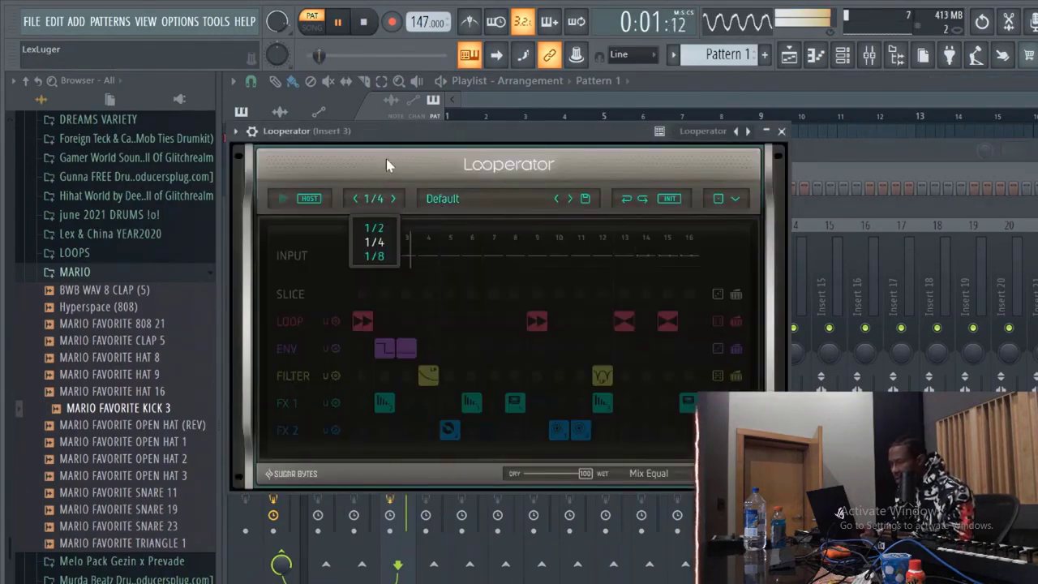
click(388, 159)
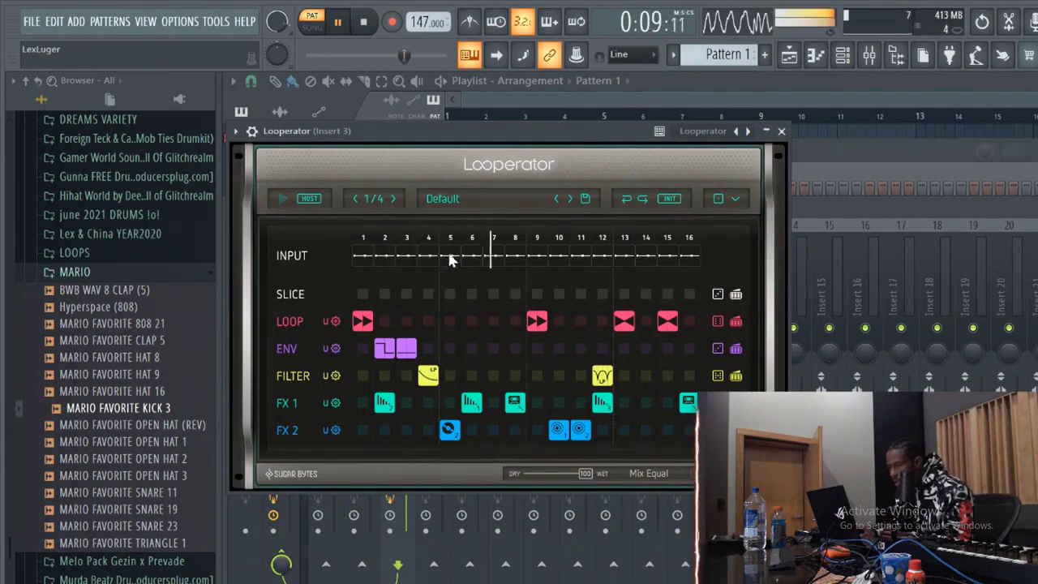
click(448, 428)
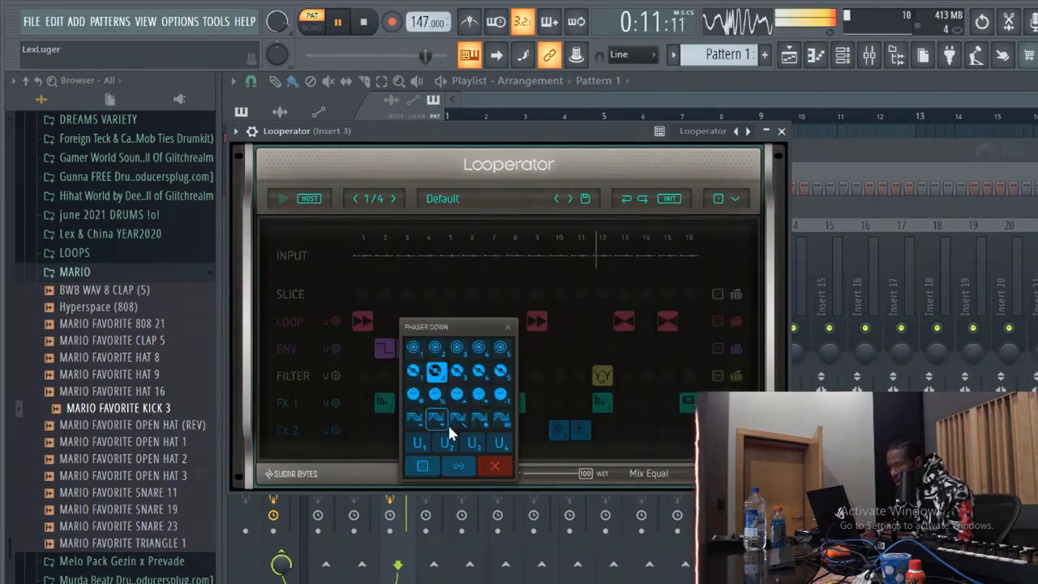
click(478, 422)
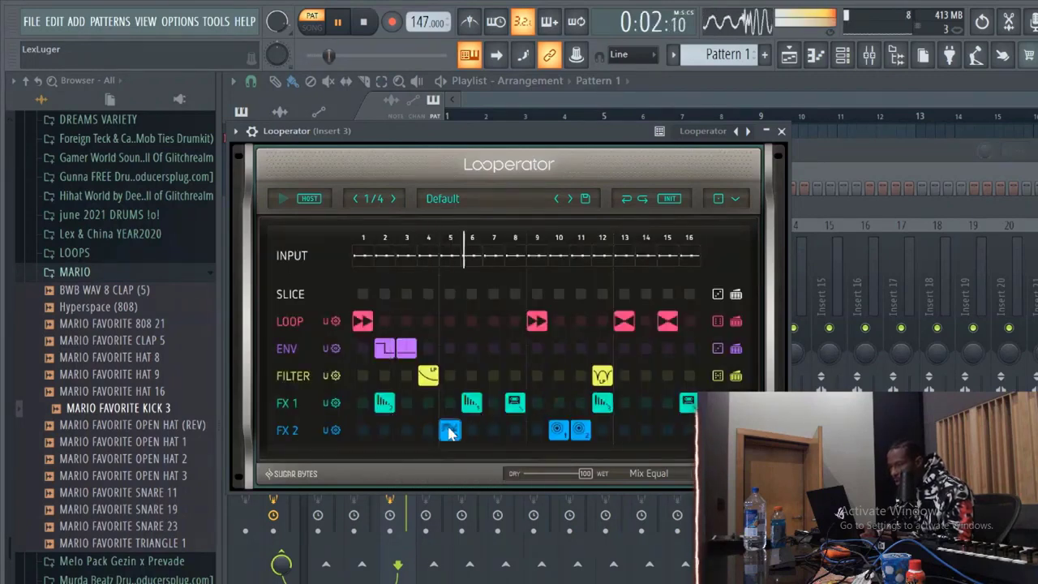
- Assign phaser effects to steps 10 and 11 of Looperator's FX 2 row
click(559, 430)
click(570, 435)
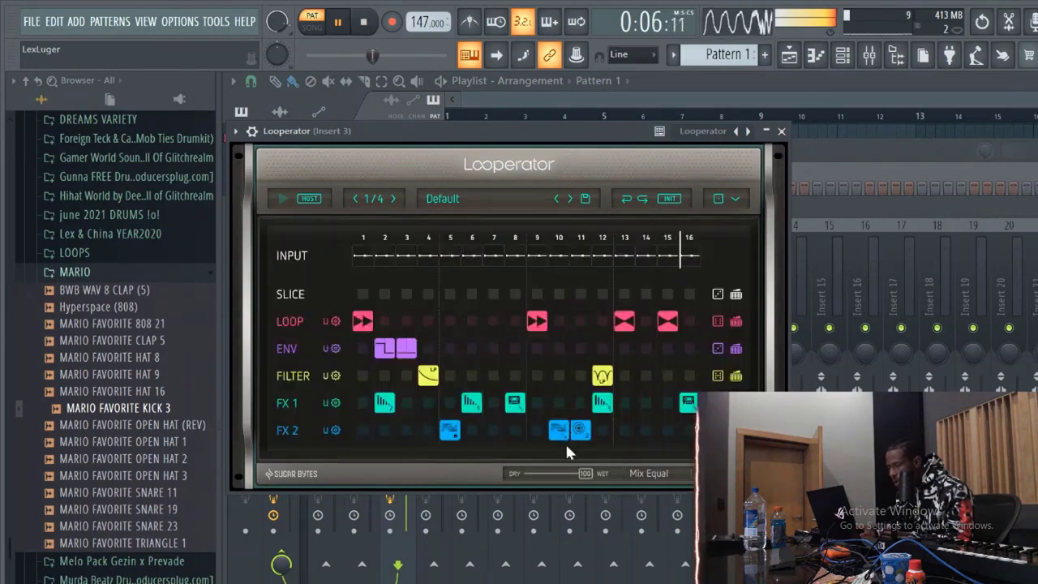
click(580, 430)
click(633, 423)
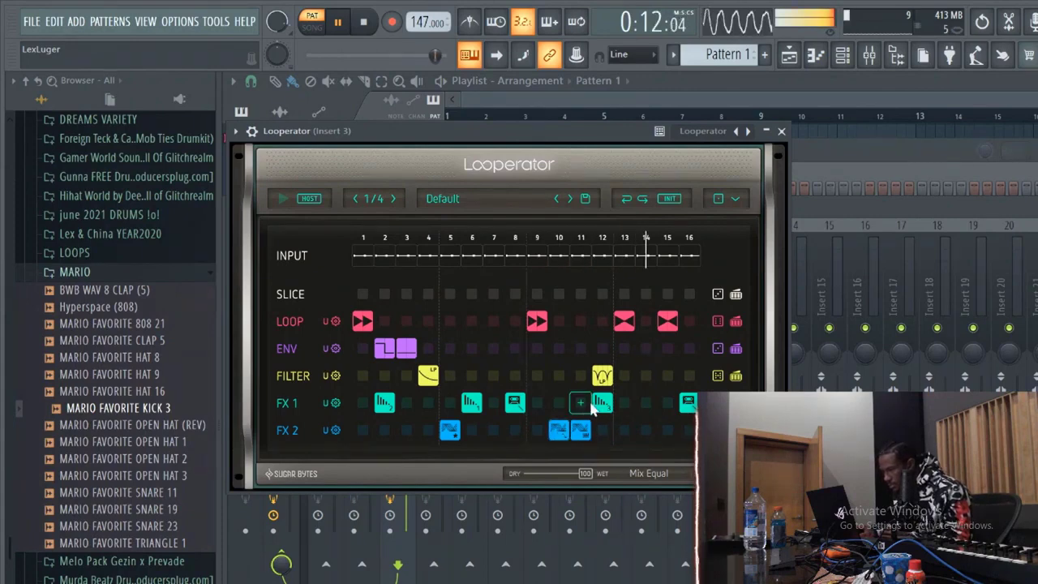
- Change the step 12 filter to the 2AI vowel filter and clear the effects on steps 10 and 11 of FX 2
click(603, 377)
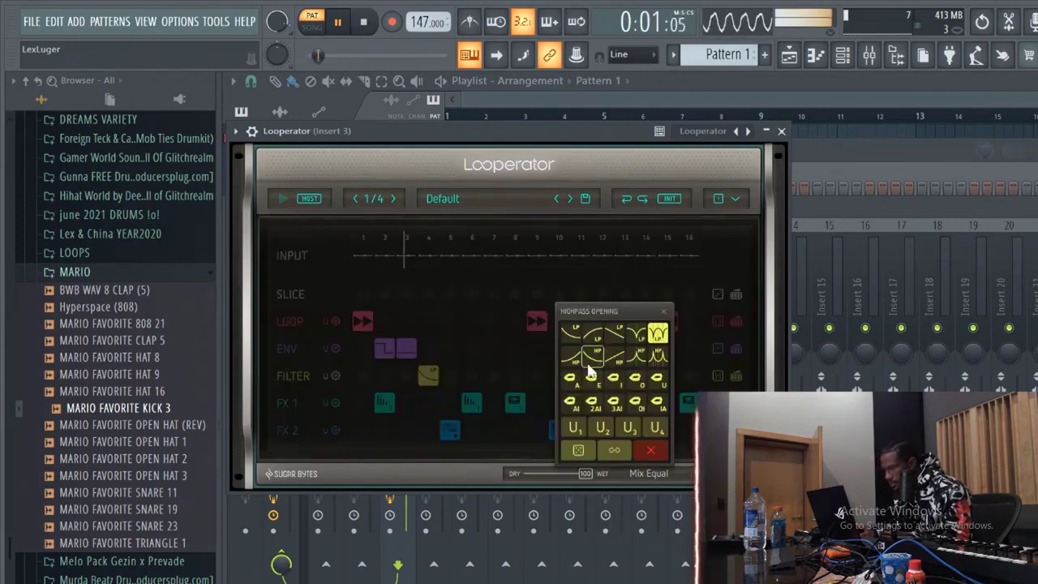
click(595, 404)
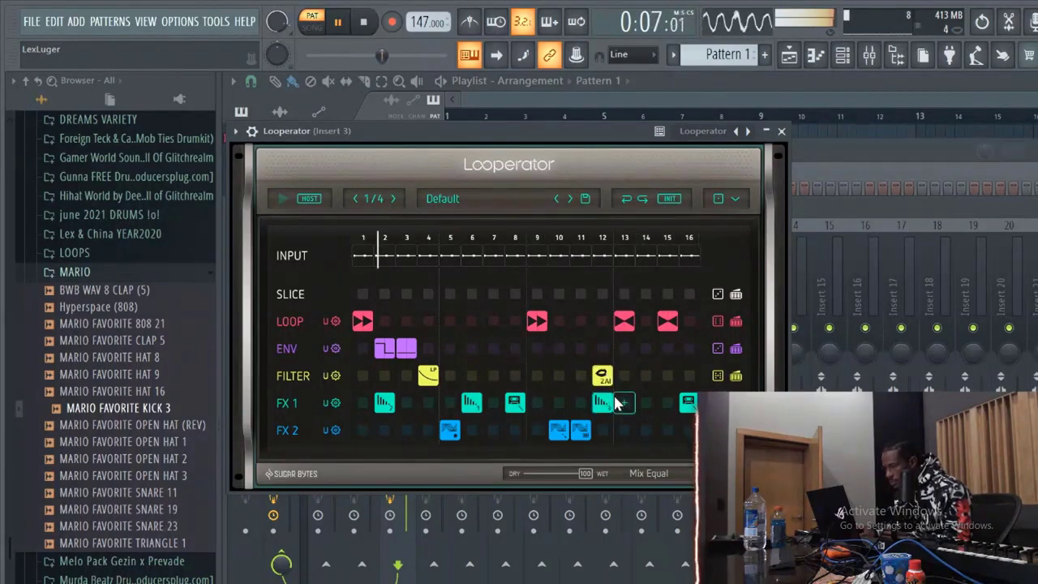
click(576, 427)
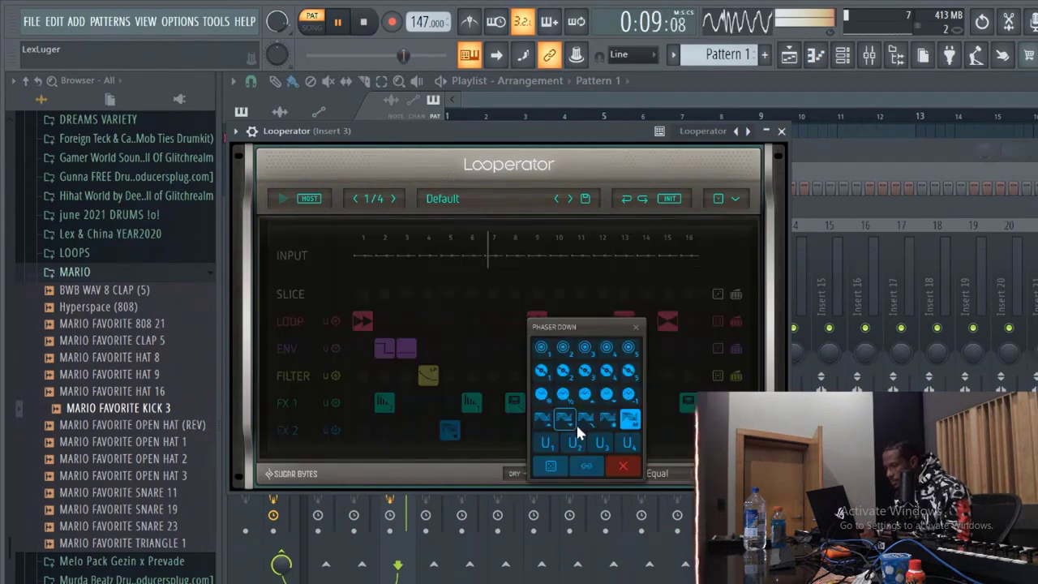
click(621, 466)
click(563, 430)
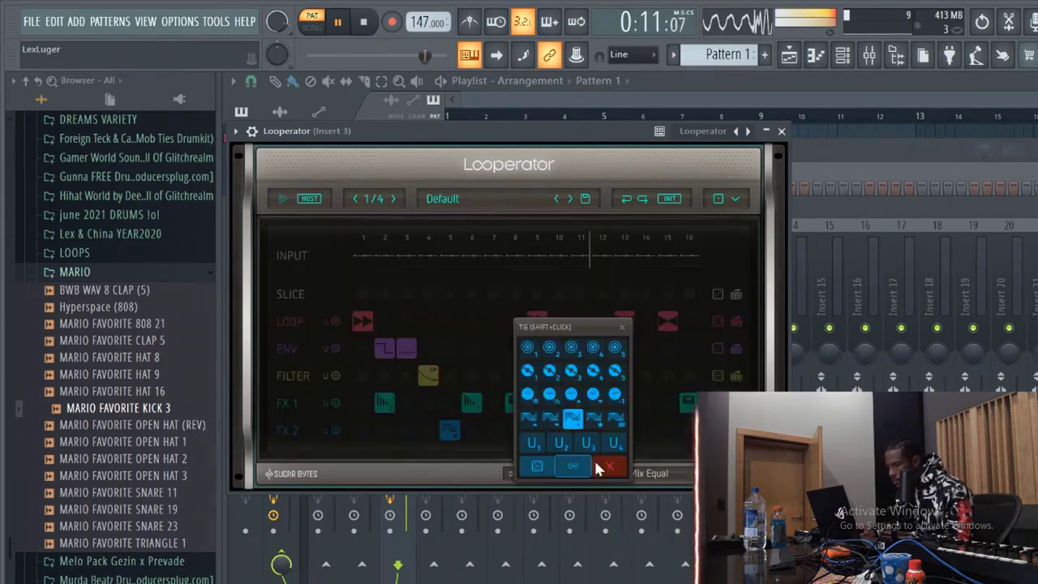
click(597, 465)
click(564, 432)
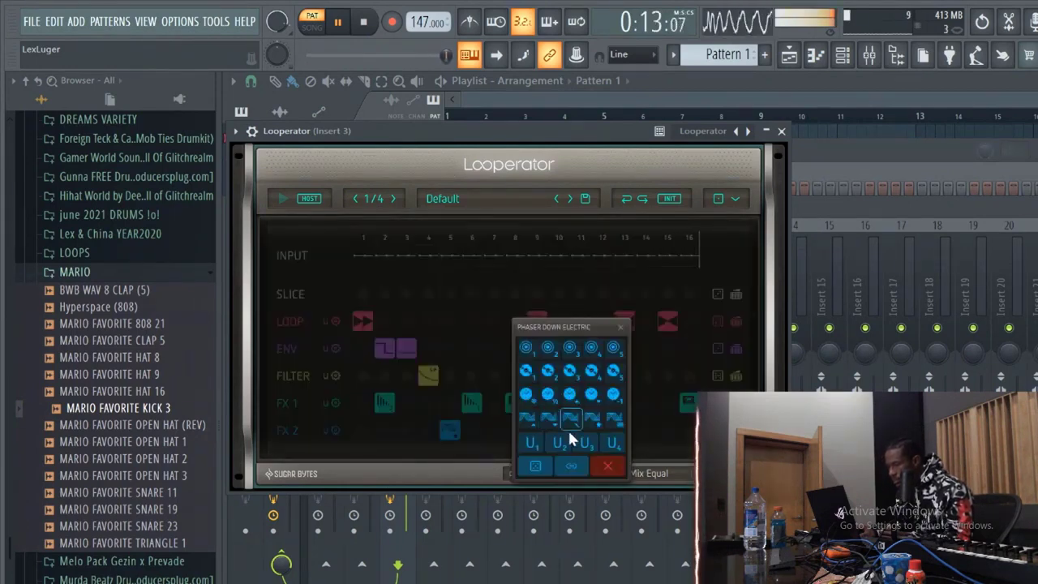
click(610, 464)
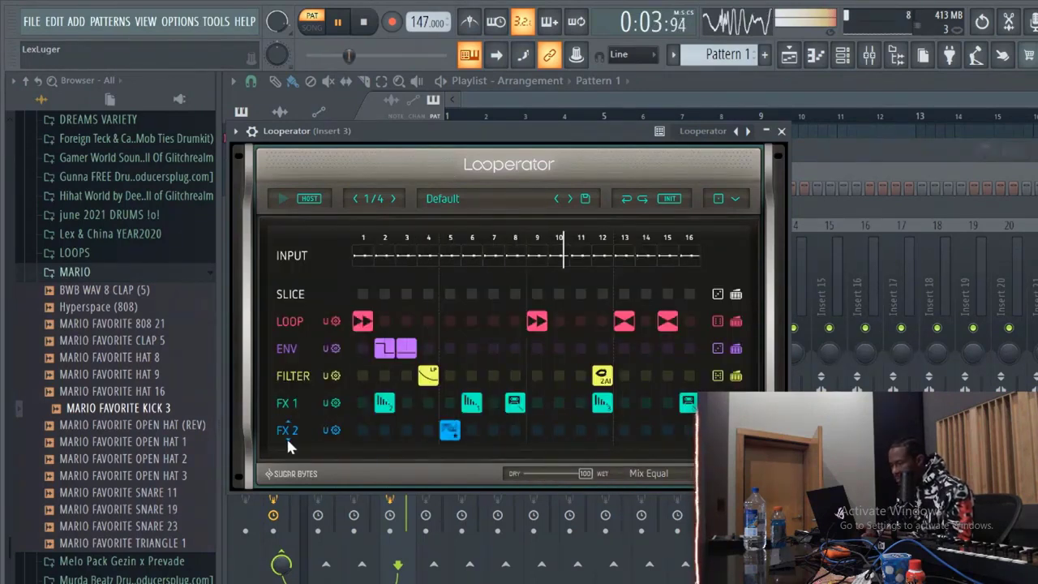
- Look at the FX 2 user effect settings and set Looperator's rate to 1/8
click(331, 430)
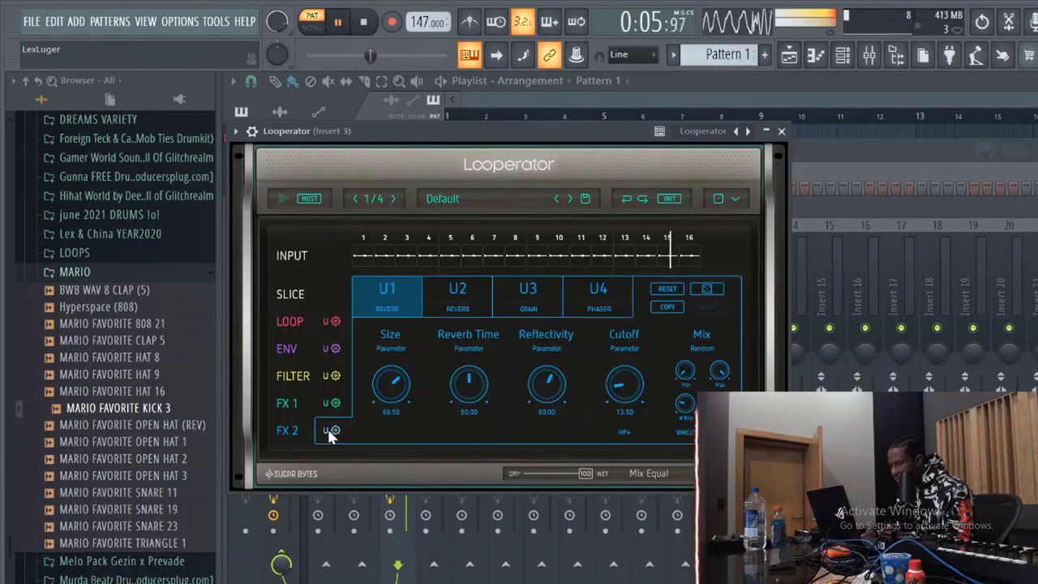
click(329, 431)
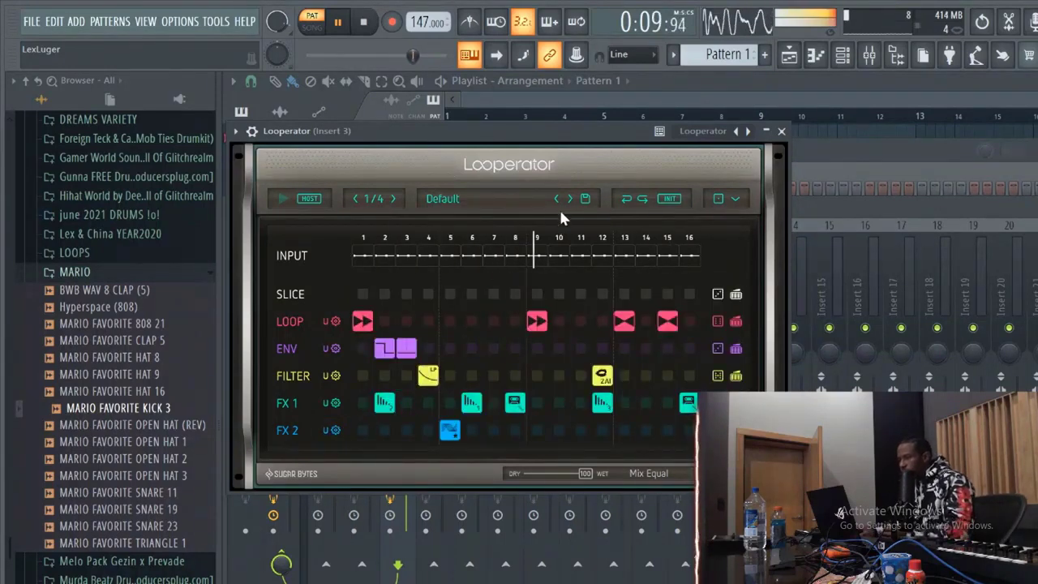
click(393, 201)
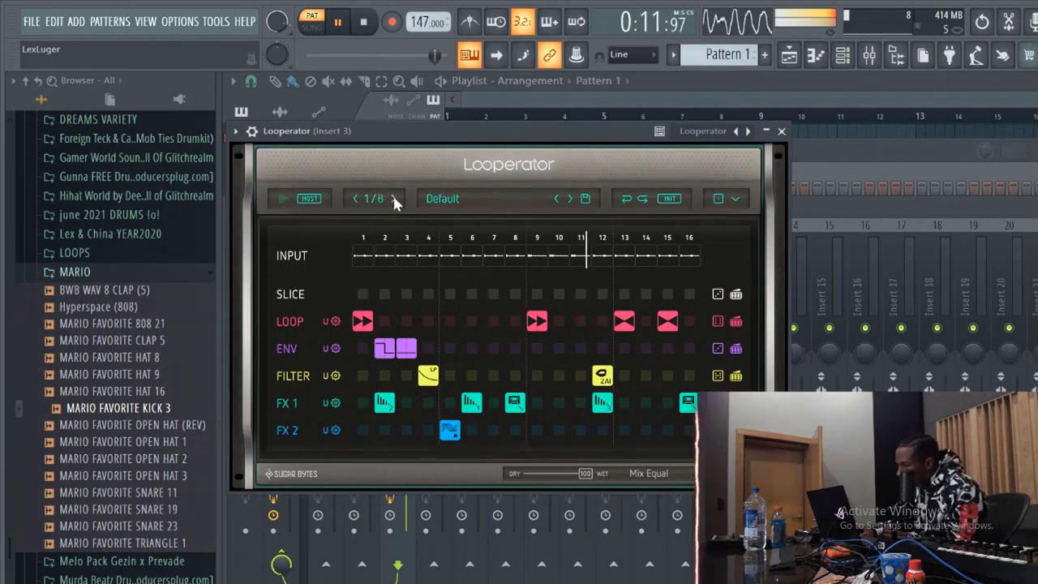
- Close Looperator and raise the high-shelf EQ band of mixer Insert 3 to 2.8 dB
click(781, 130)
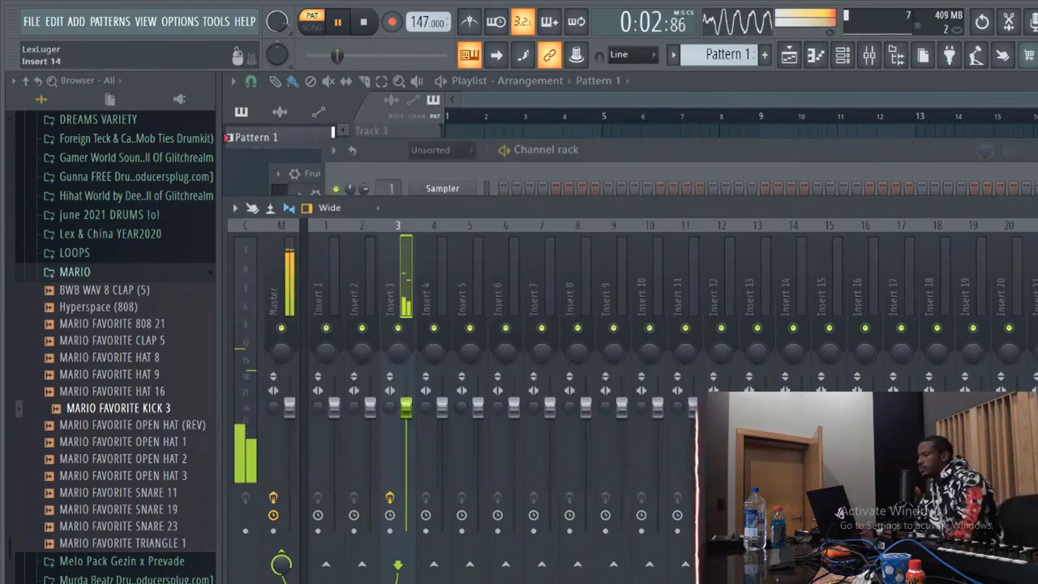
drag(1030, 503, 1030, 490)
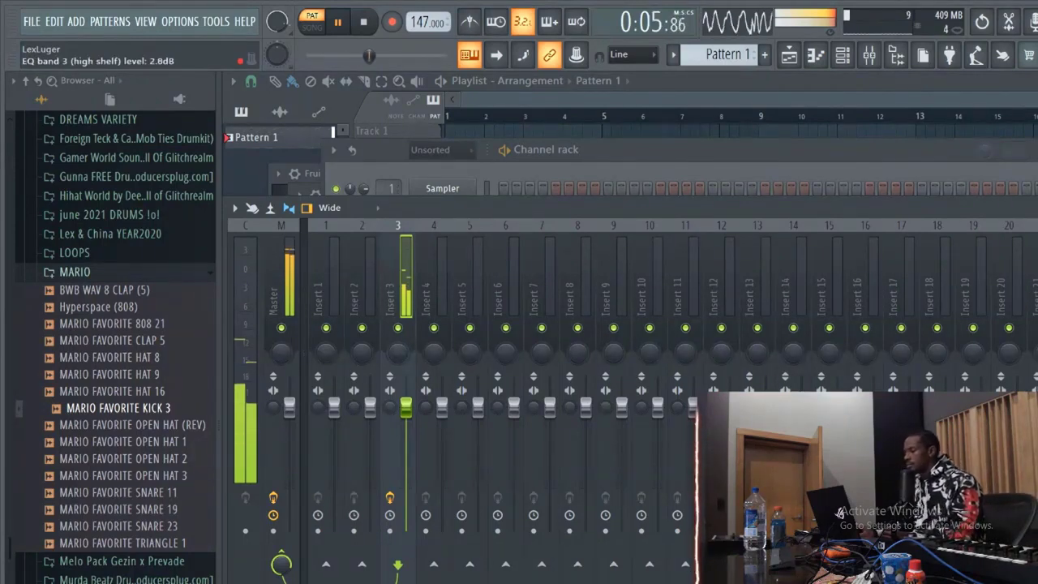
- Preview the MARIO samples and add MARIO FAVORITE OPEN HAT 1 as a new channel with a hit on step 1
click(644, 164)
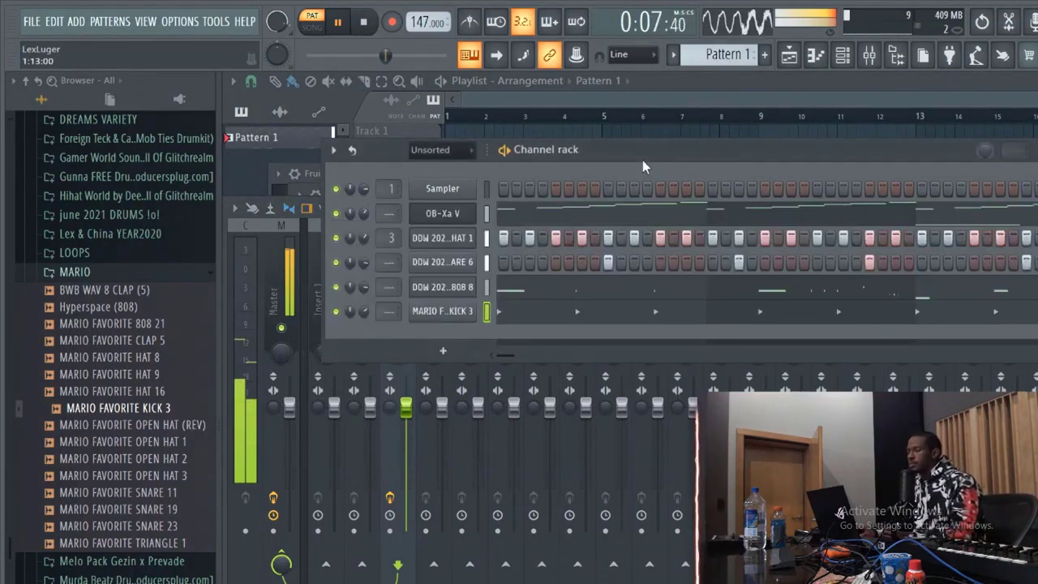
click(167, 497)
key(Down)
key(Down)
key(Down)
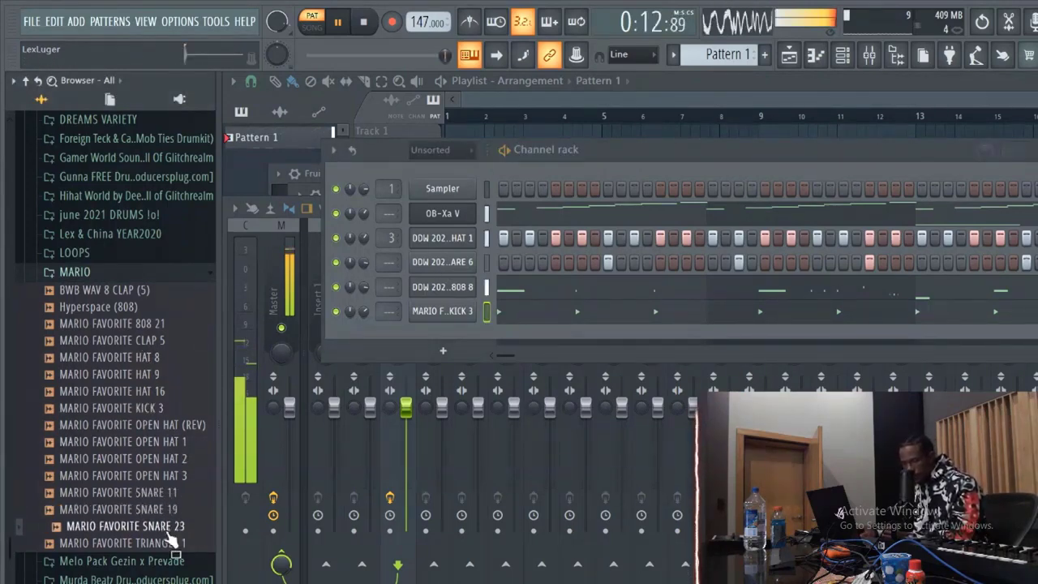
click(169, 458)
drag(172, 441, 479, 334)
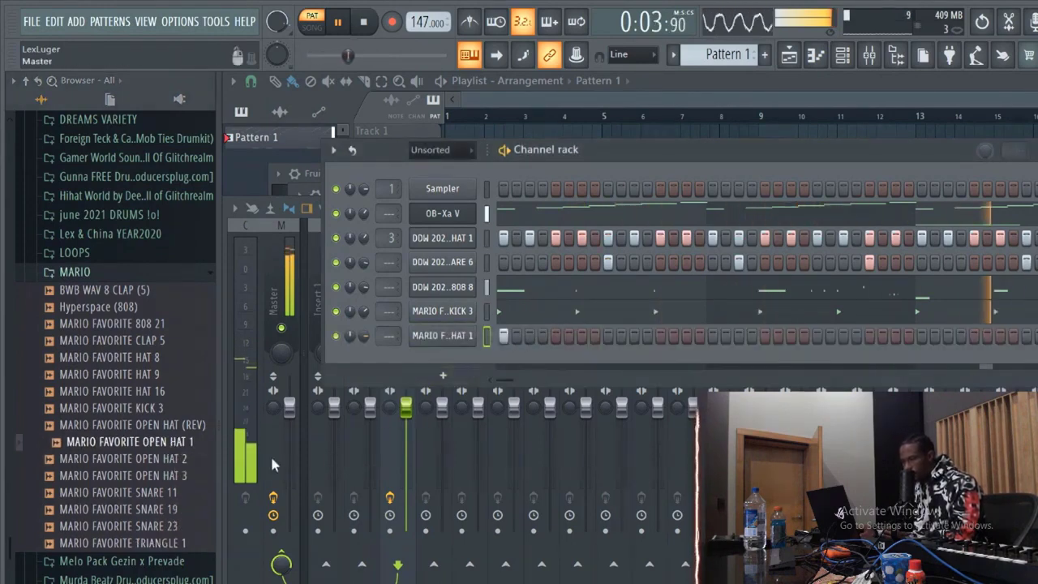
- Lower the open hat channel's volume to 49% while playing the pattern, and add a hit on step 13
click(185, 479)
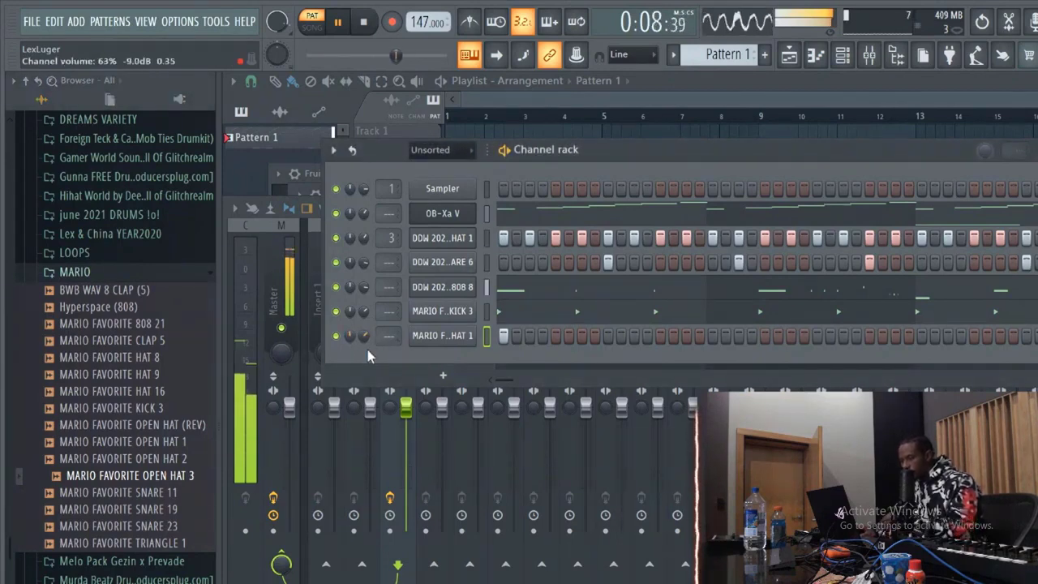
key(space)
key(space)
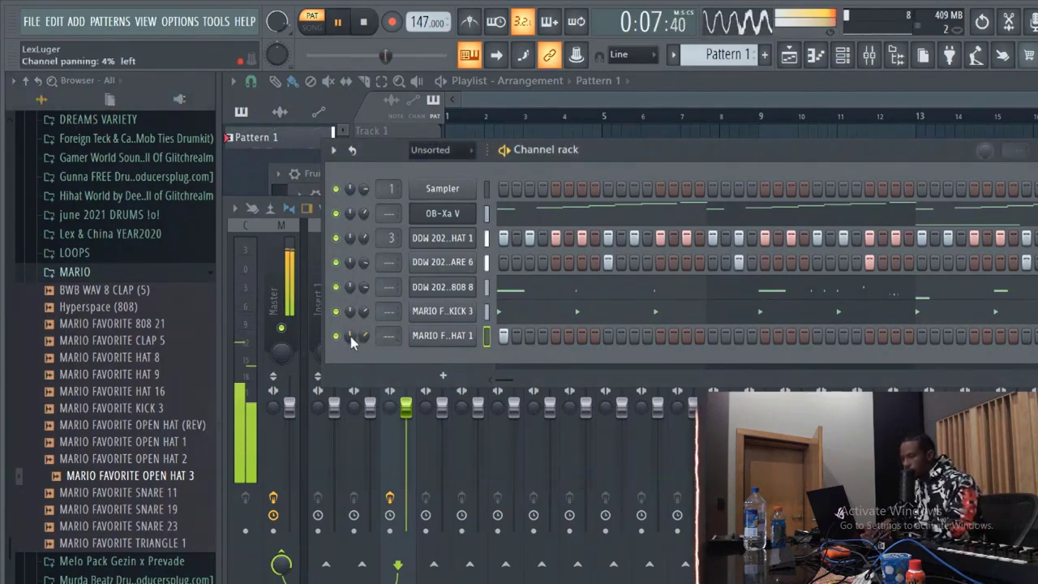
click(361, 31)
click(364, 31)
key(space)
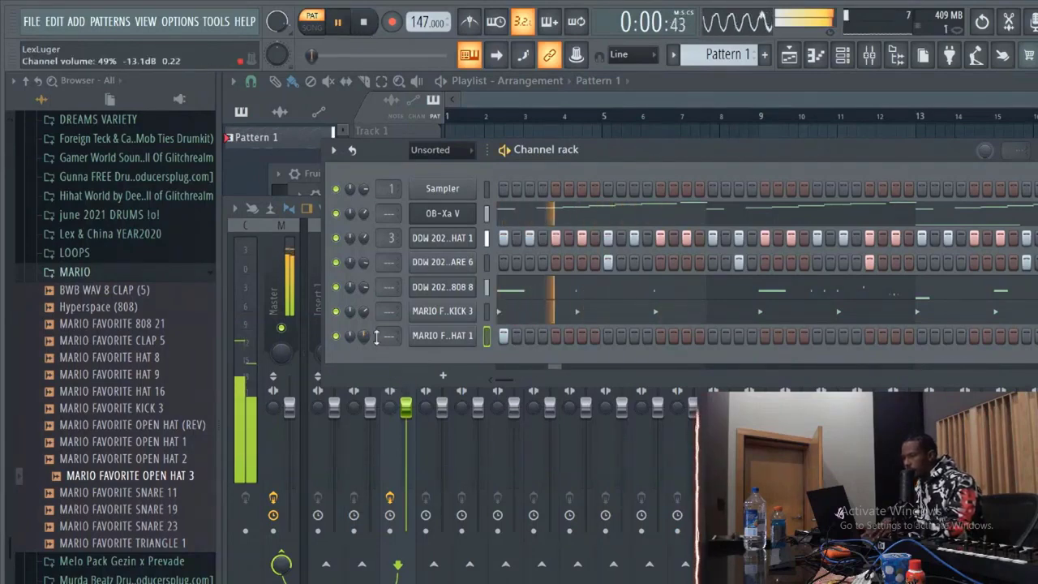
click(660, 337)
- Duplicate the open hat notes of bars 1 and 2 through bar 8 in the piano roll, then close it
right_click(470, 334)
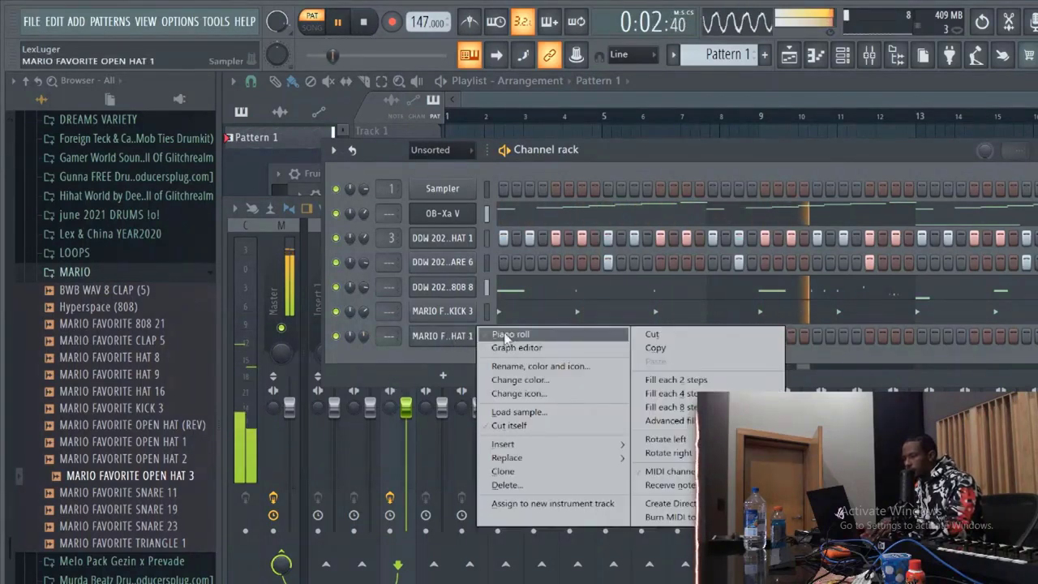
click(507, 336)
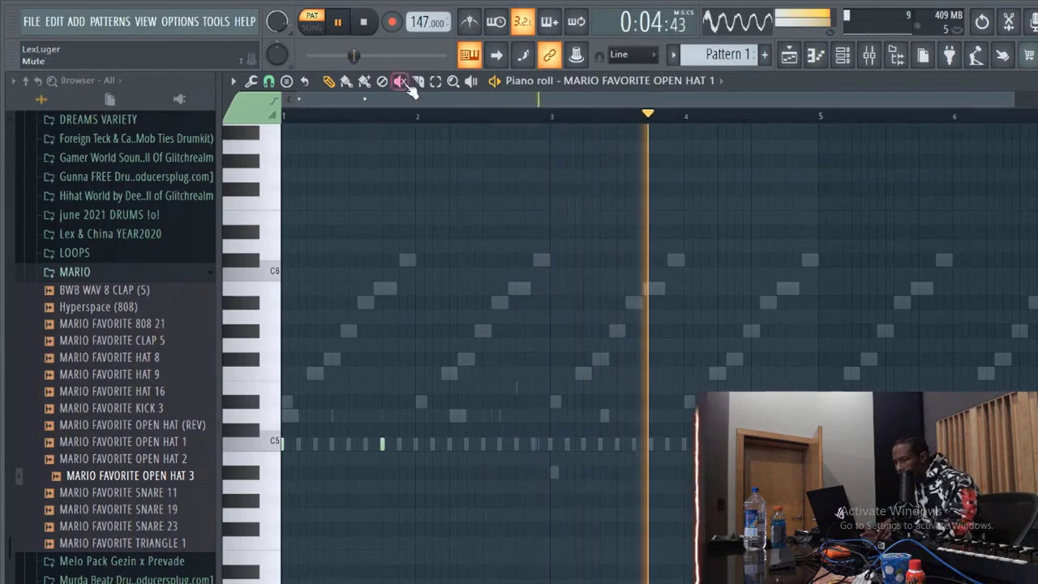
click(435, 81)
drag(554, 118, 4, 162)
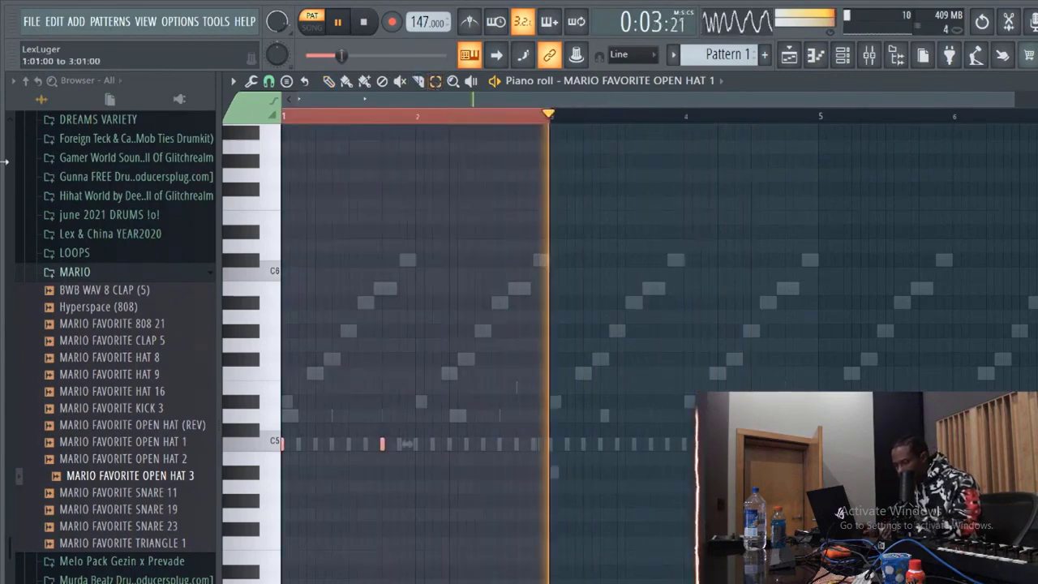
key(ctrl+b)
key(ctrl+b)
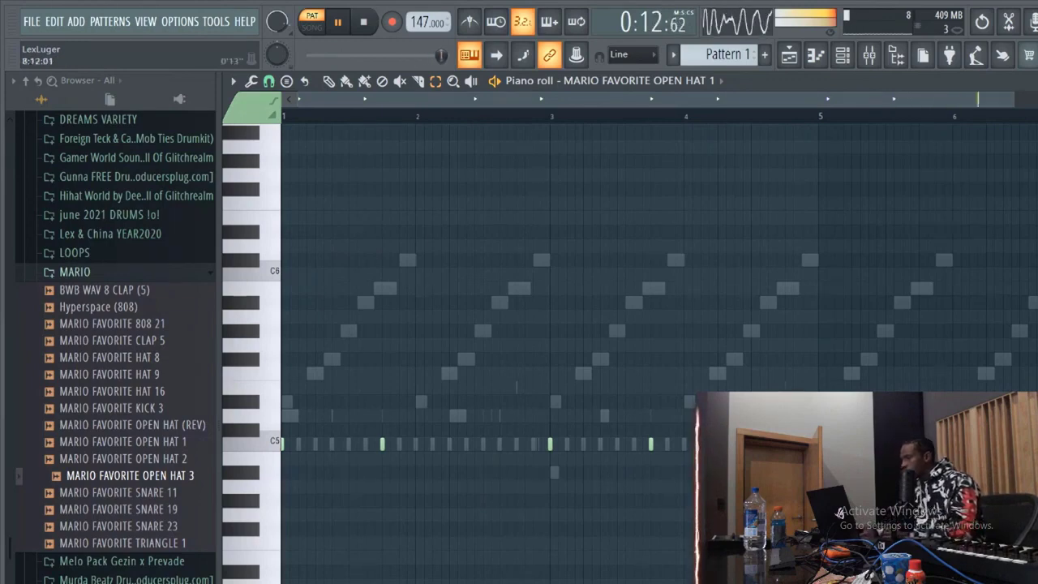
key(F7)
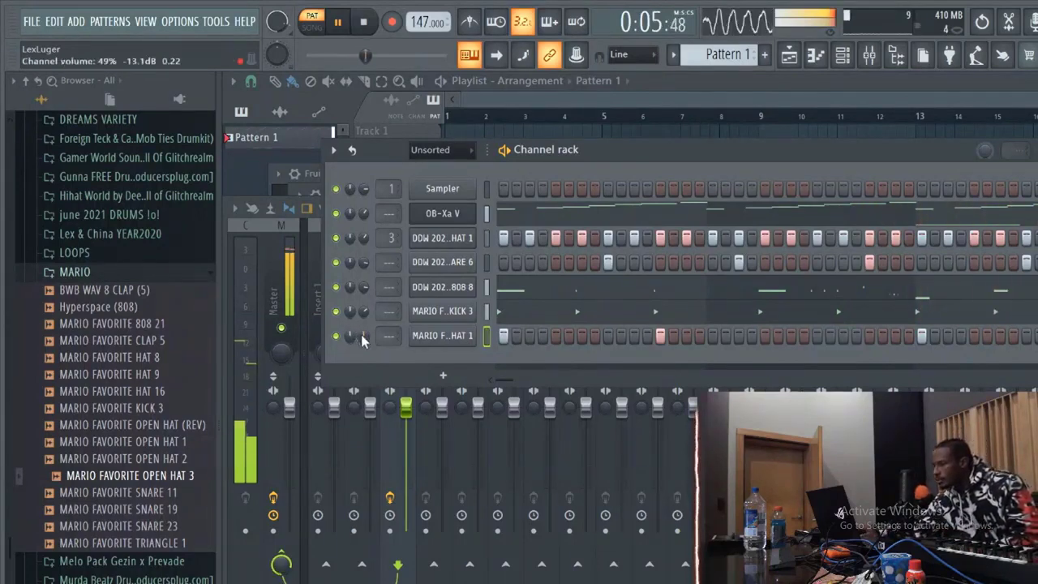
scroll(363, 336, down, 7)
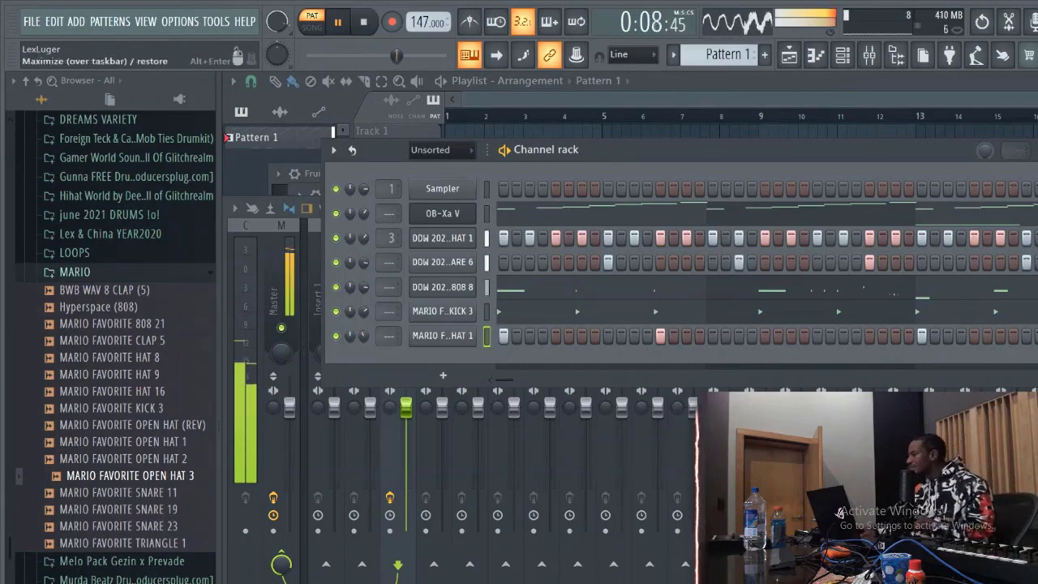
- Switch to Streamlabs Desktop to view it, and return to the FL Studio project
click(1037, 10)
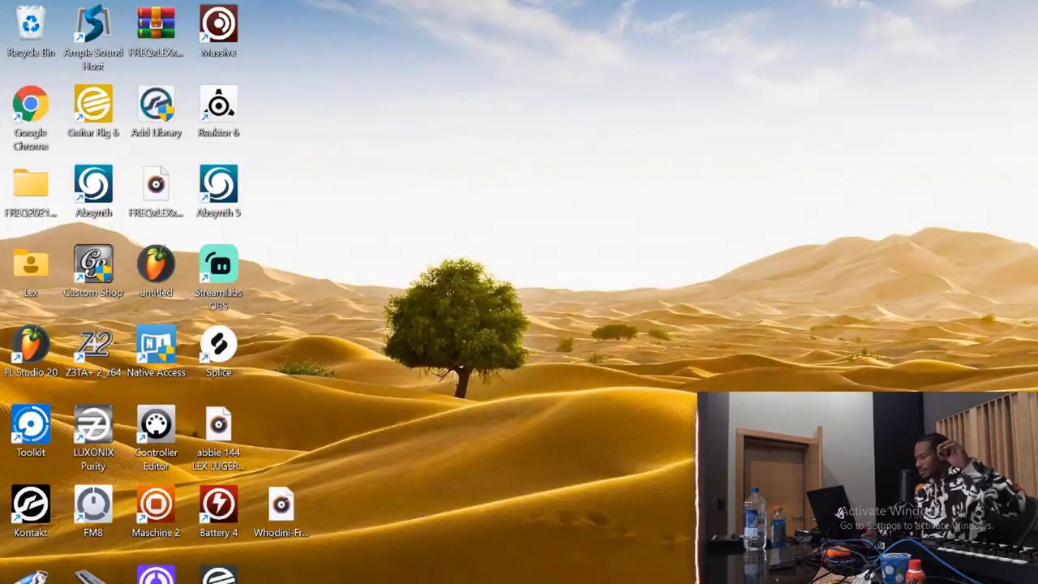
key(alt+Tab)
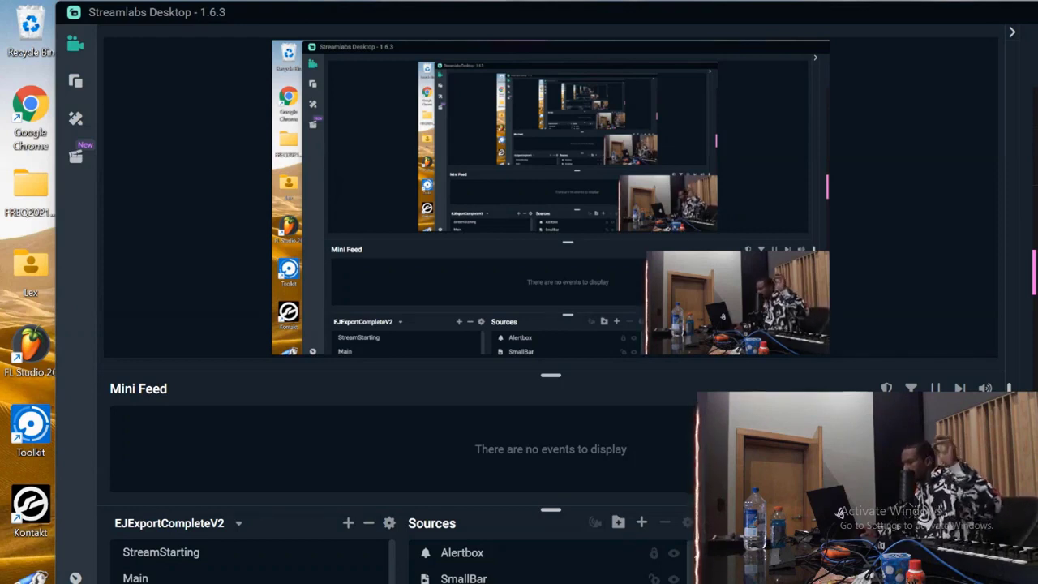
click(1037, 12)
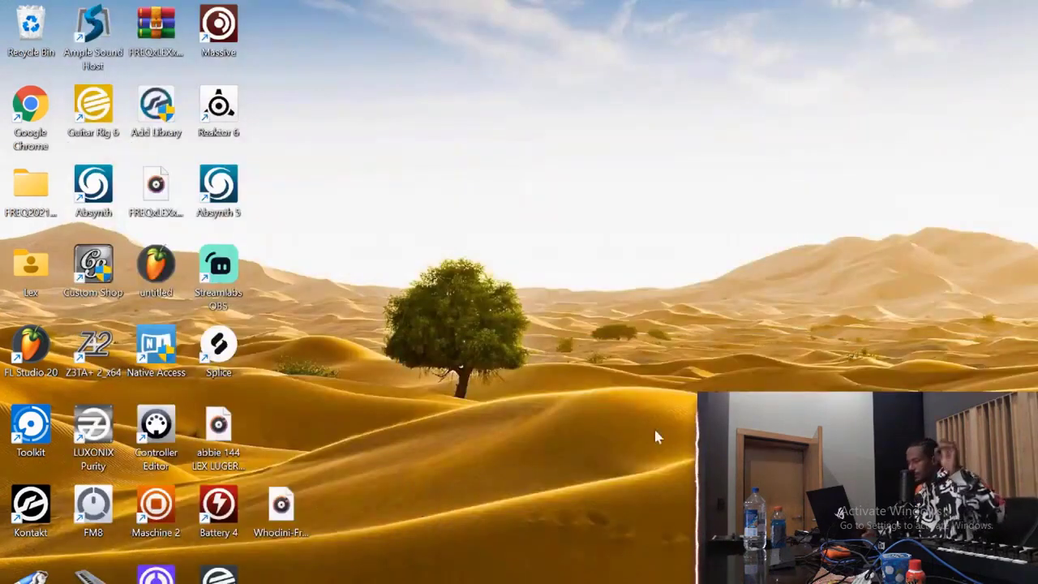
key(alt+Tab)
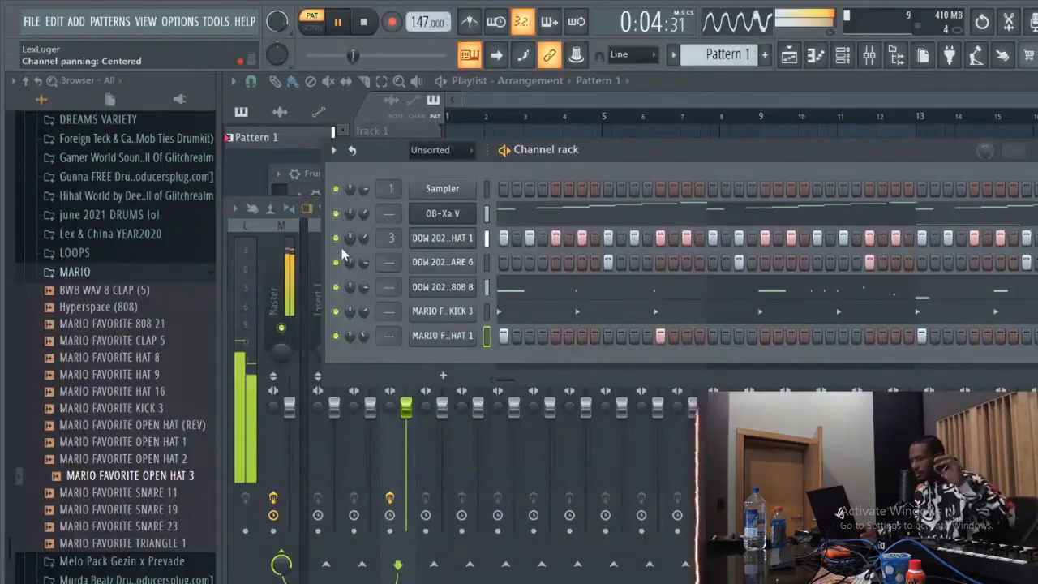
- Listen to the OB-Xa V channel in solo, reactivate all channels and play the full pattern
key(space)
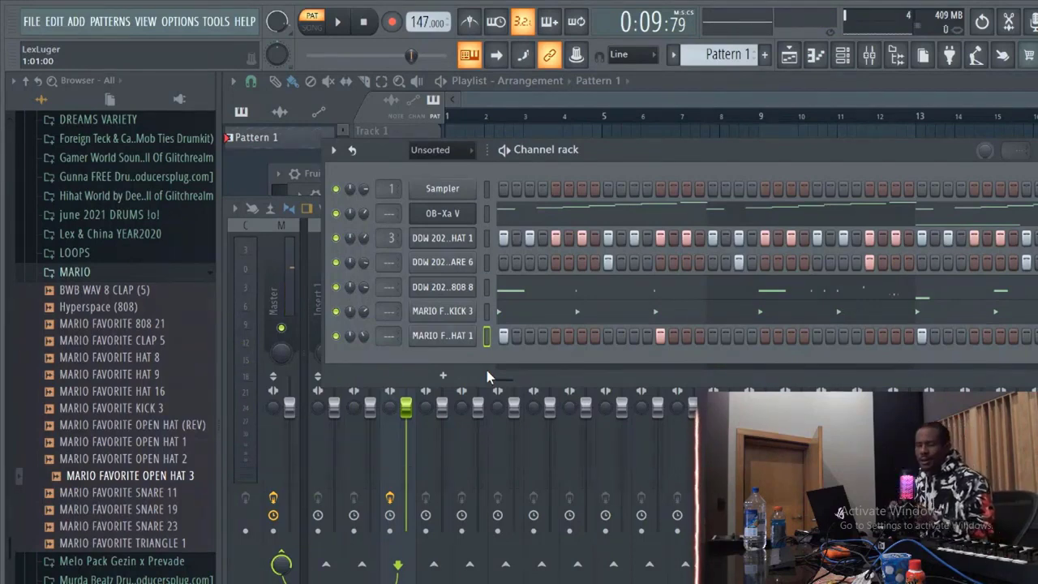
key(space)
key(space)
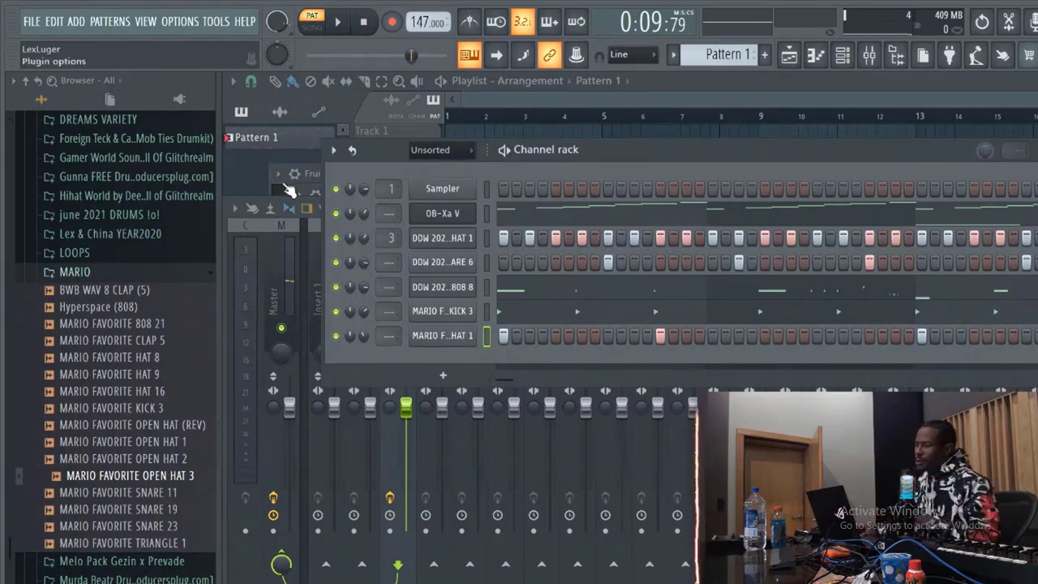
right_click(336, 213)
click(381, 216)
key(space)
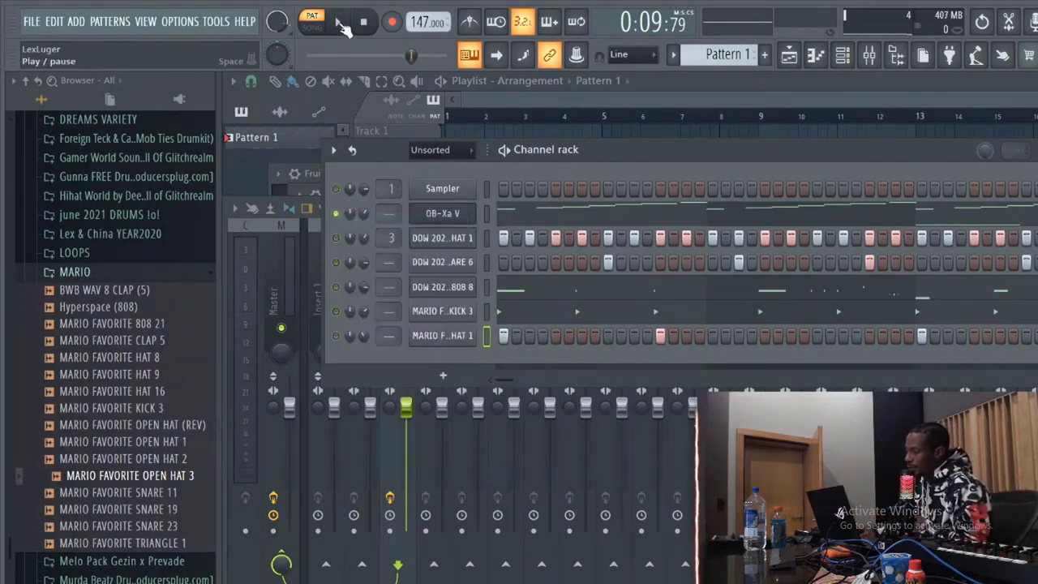
right_click(339, 214)
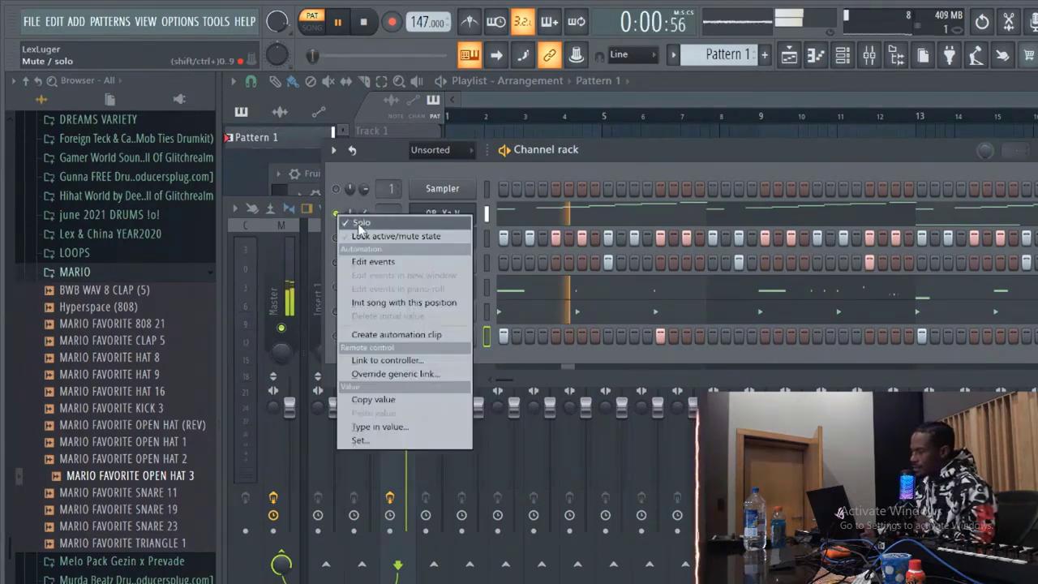
click(357, 231)
click(364, 23)
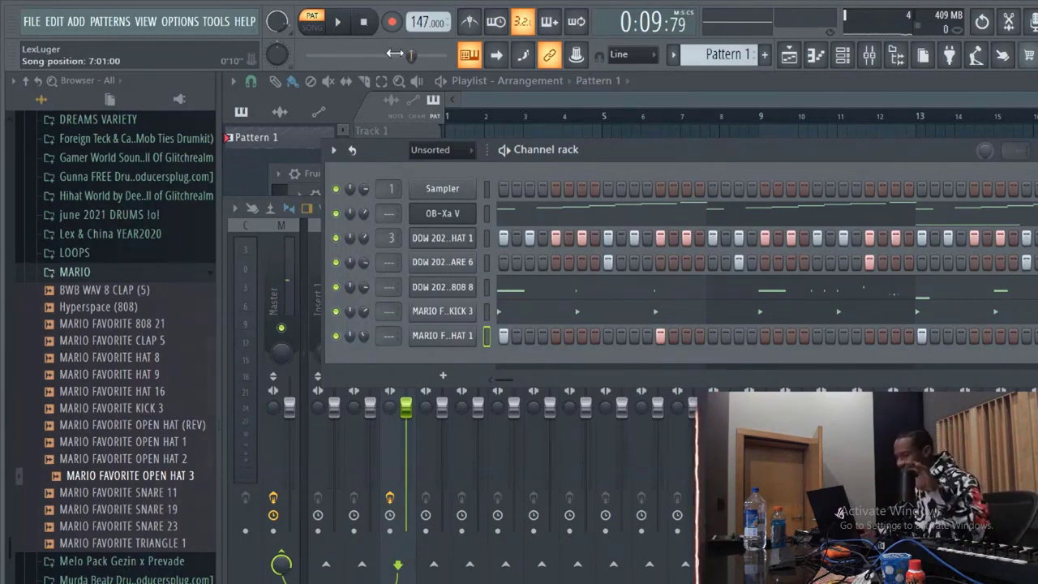
key(space)
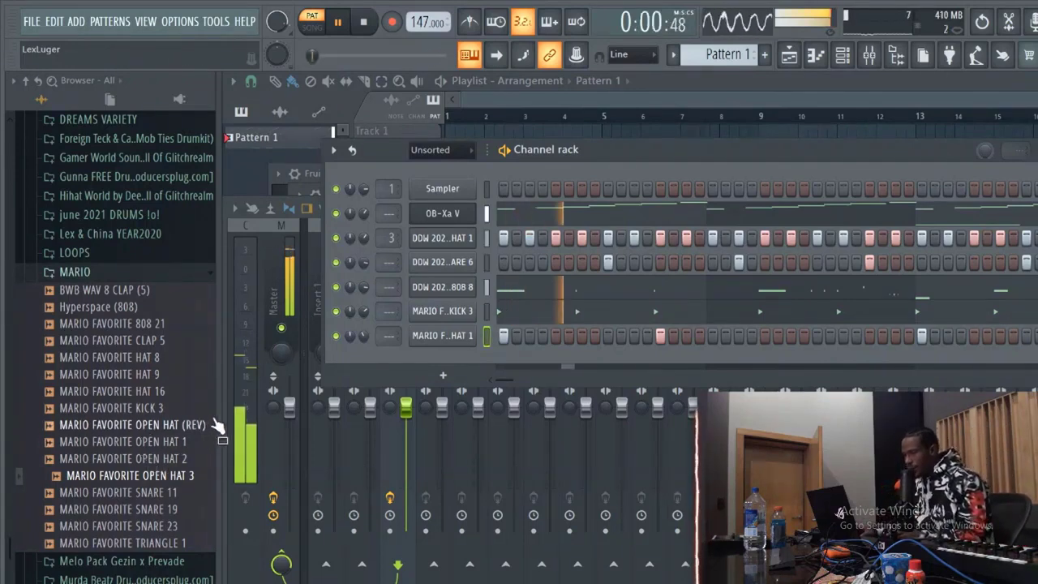
right_click(633, 218)
click(633, 234)
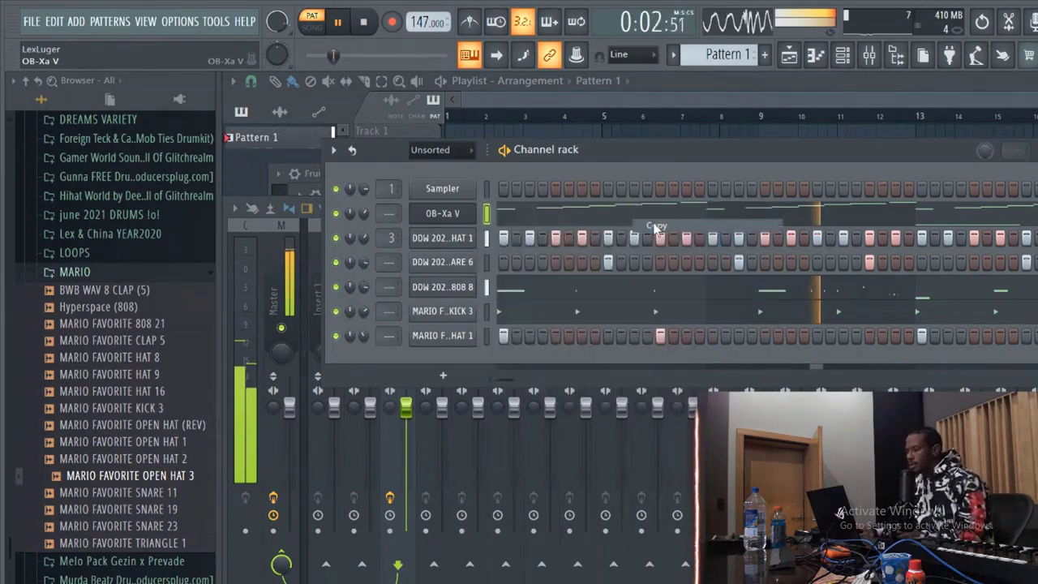
click(31, 21)
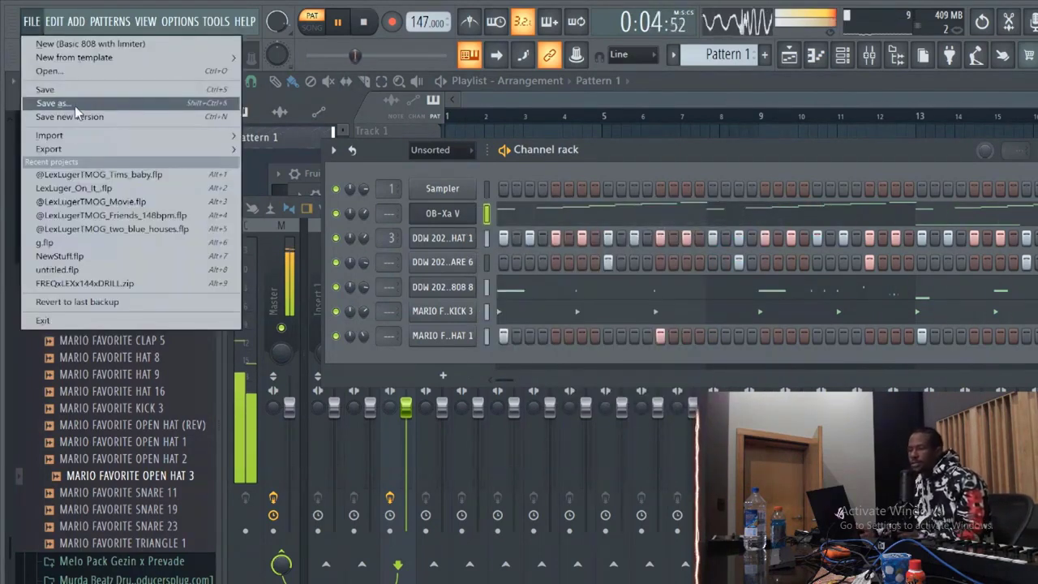
click(75, 104)
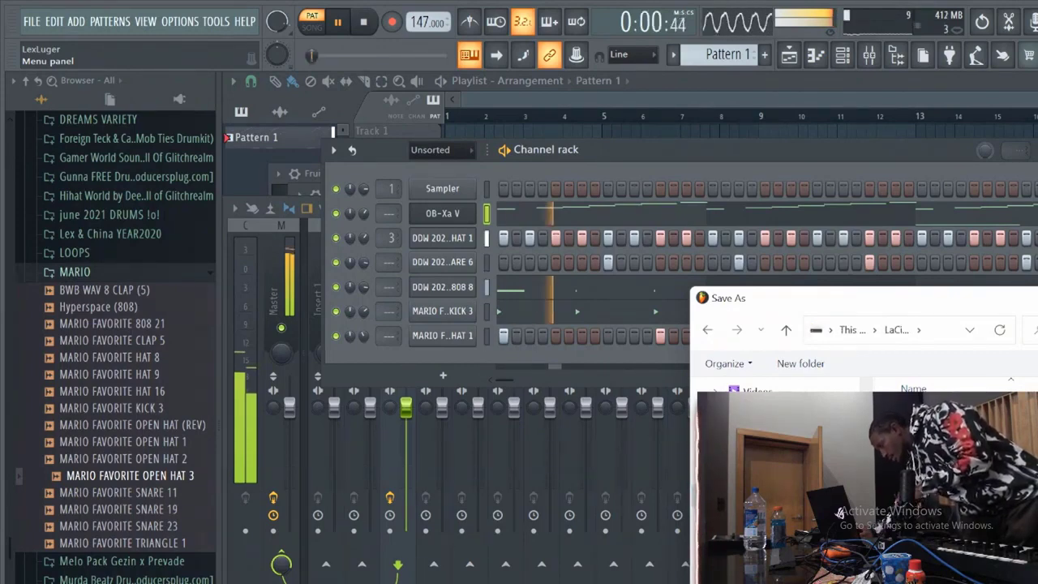
key(Return)
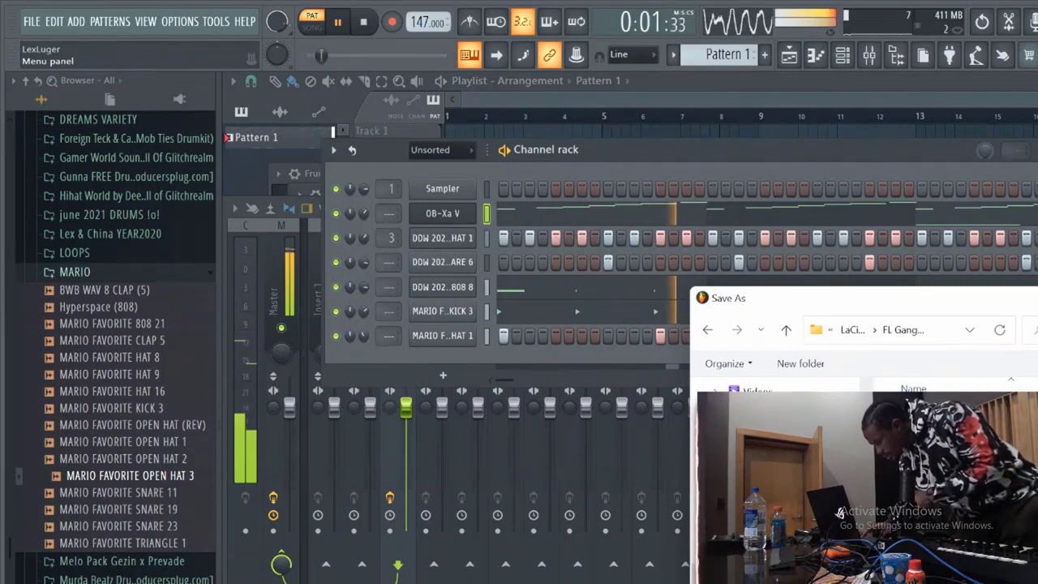
key(Return)
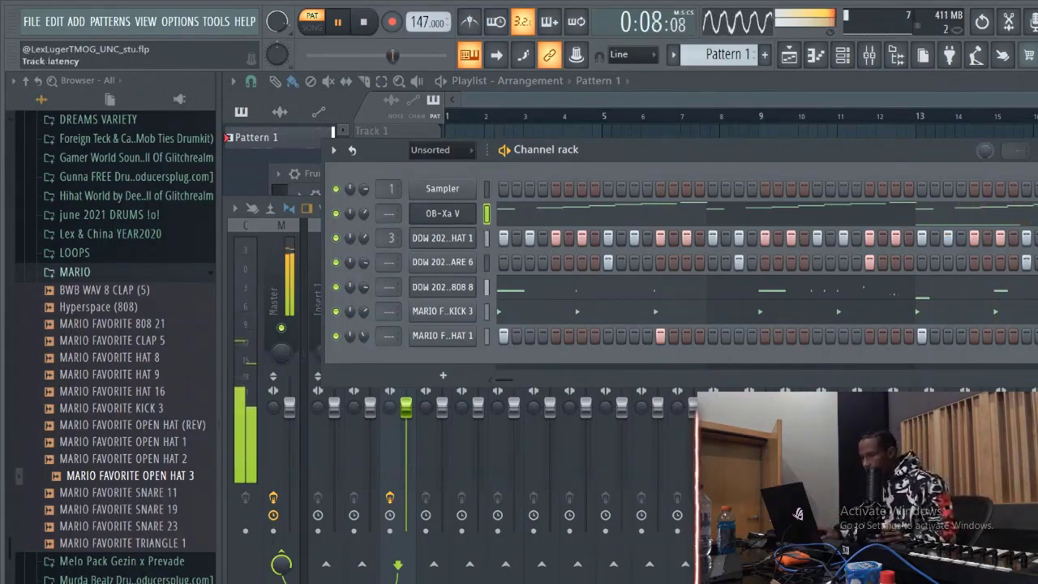
- Copy the OB-Xa V channel's notes again and replace the Sampler channel with the Heat Up 3 instrument
right_click(442, 215)
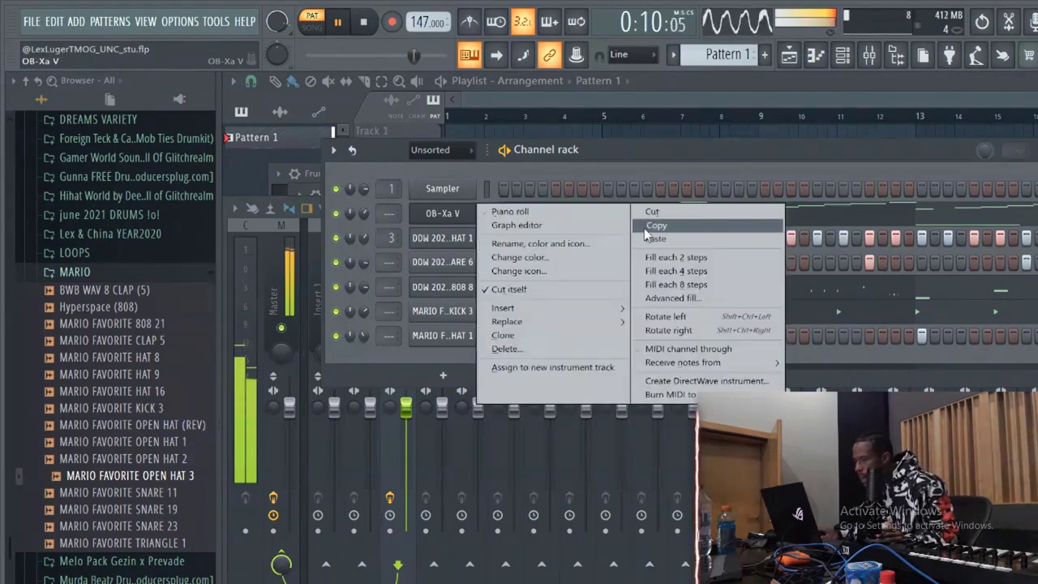
click(654, 226)
right_click(435, 197)
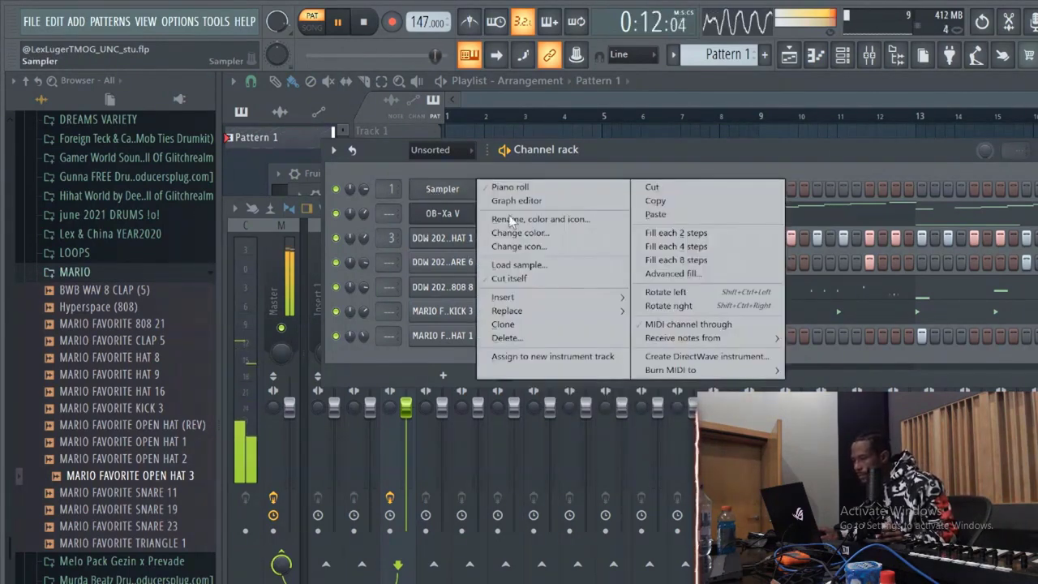
mouse_move(519, 310)
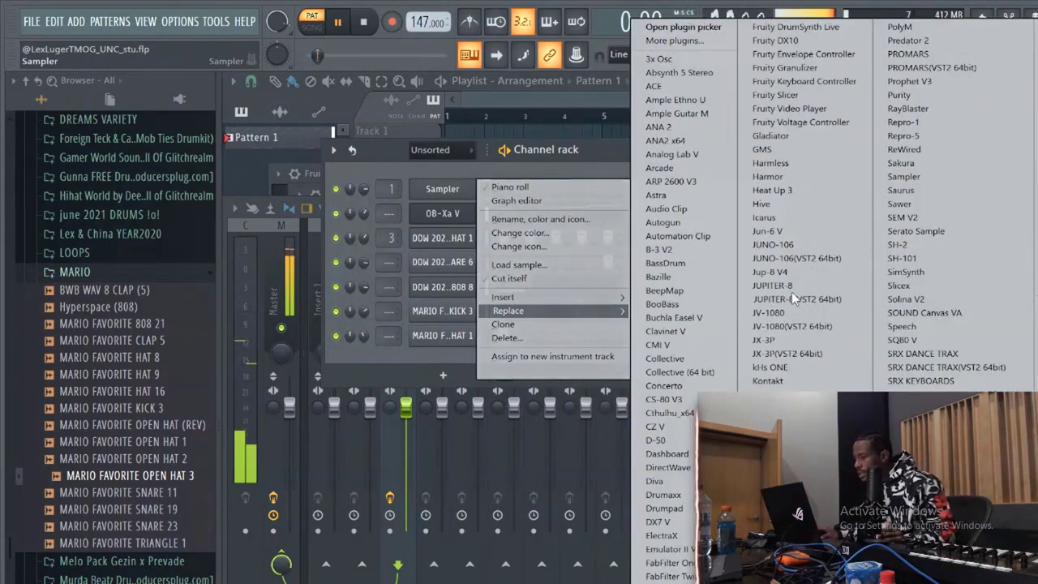
click(773, 191)
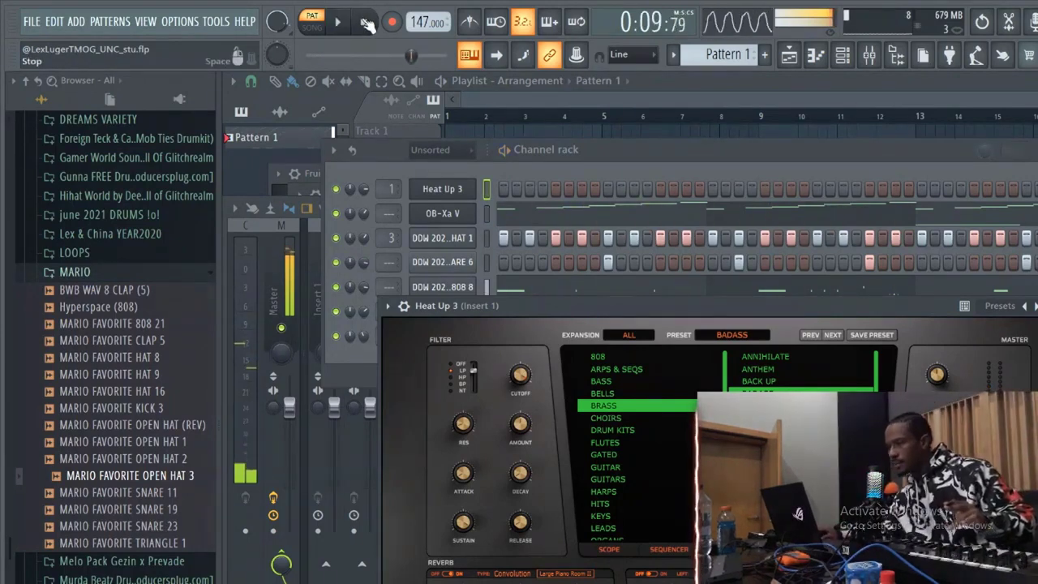
- Restart the pattern playback and set the Heat Up 3 channel's volume to 78%
click(365, 24)
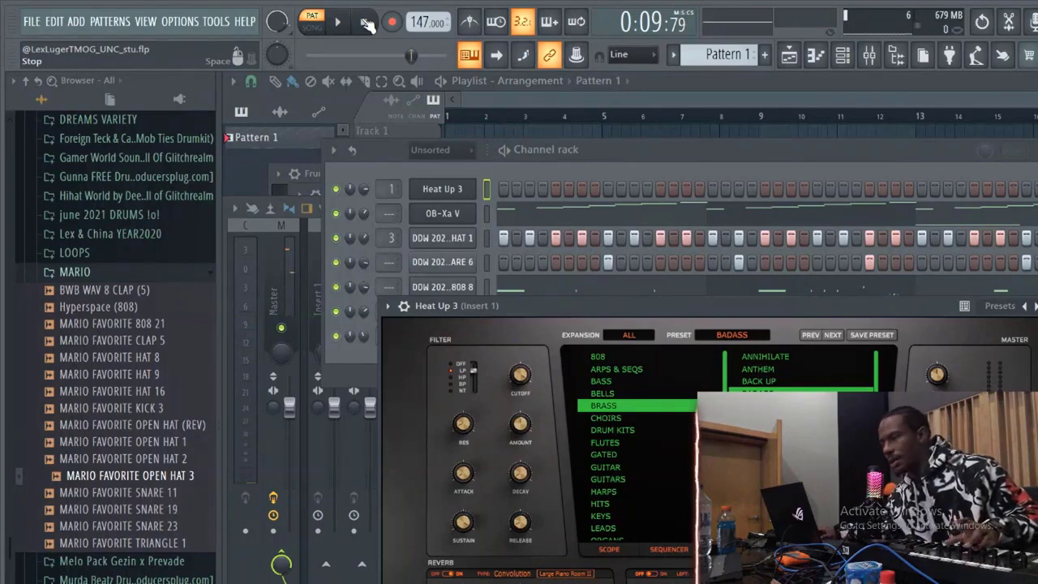
click(341, 27)
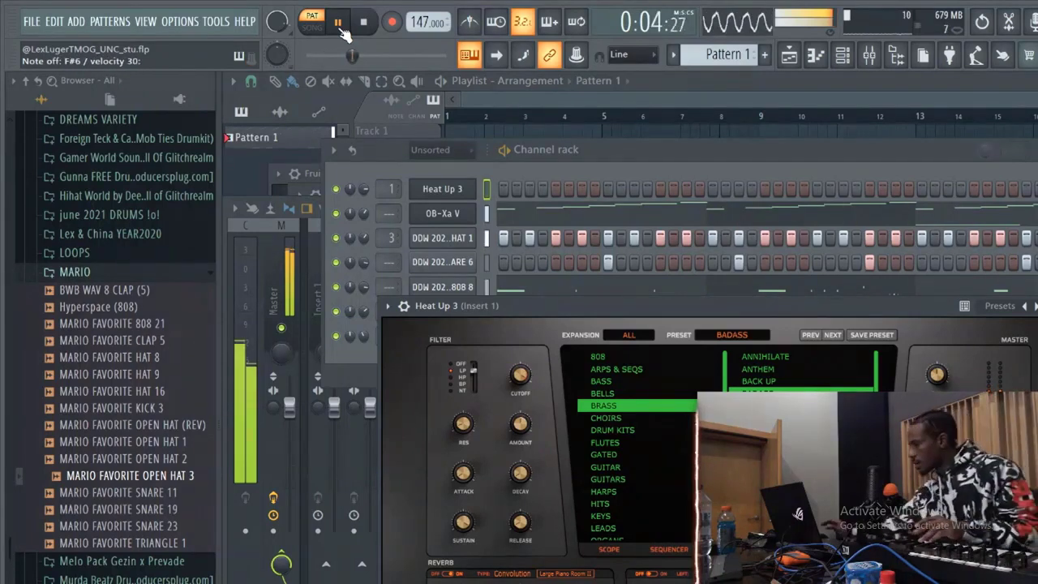
drag(365, 189, 364, 190)
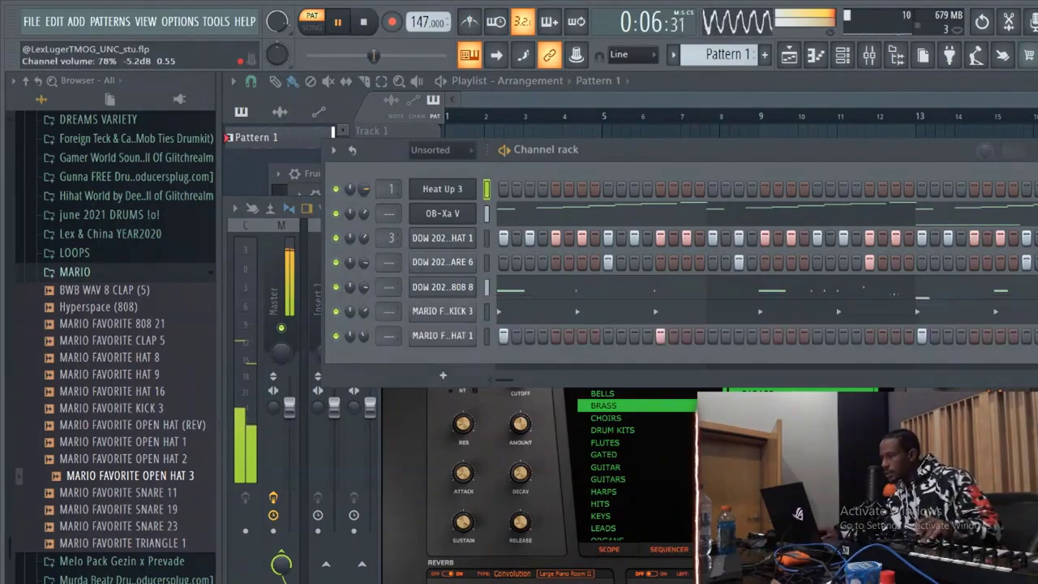
- Copy the OB-Xa V notes, add a Massive X channel to the channel rack and close its plugin window
right_click(480, 212)
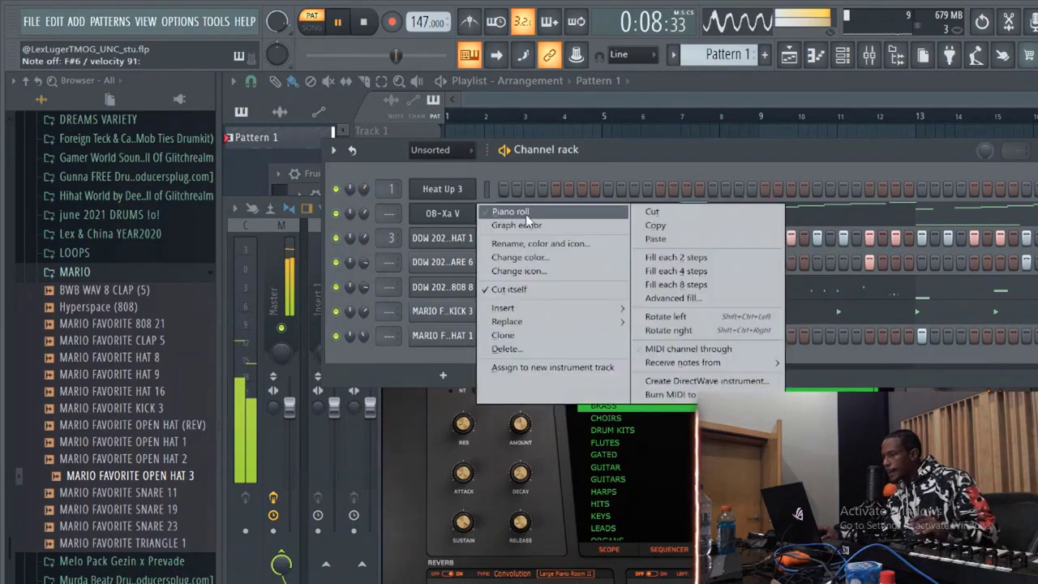
click(675, 225)
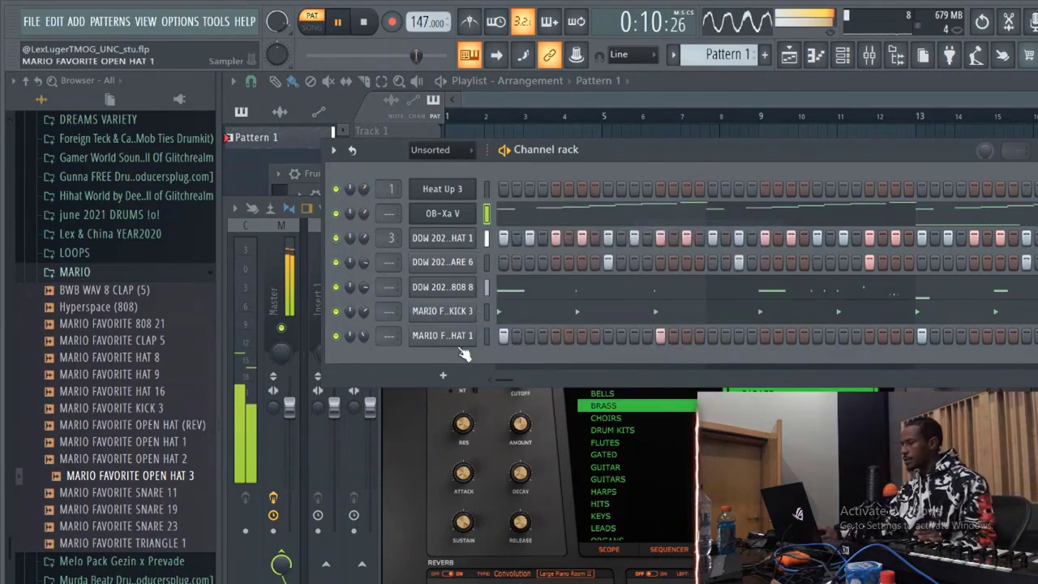
click(442, 375)
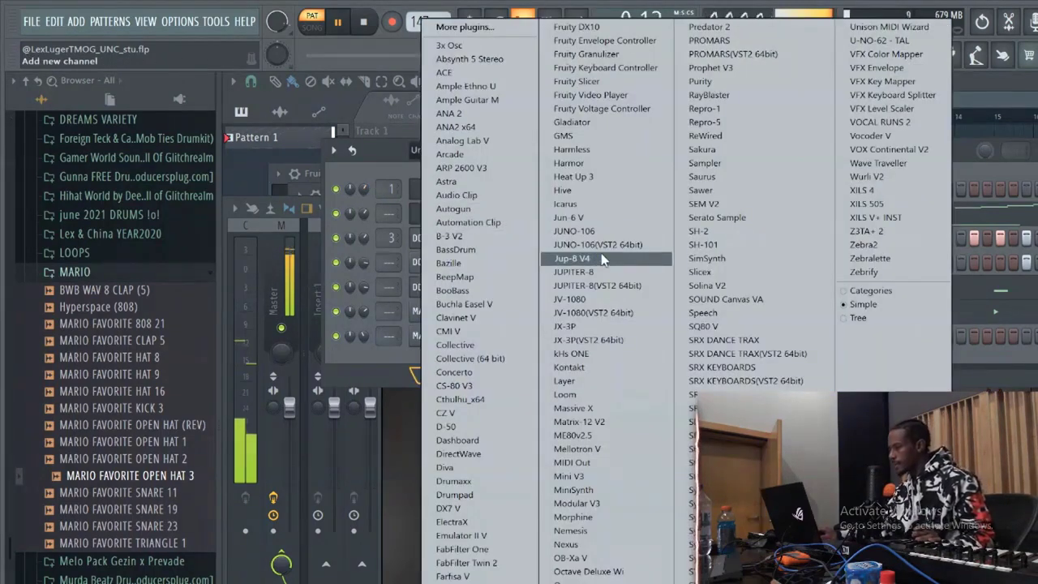
click(597, 407)
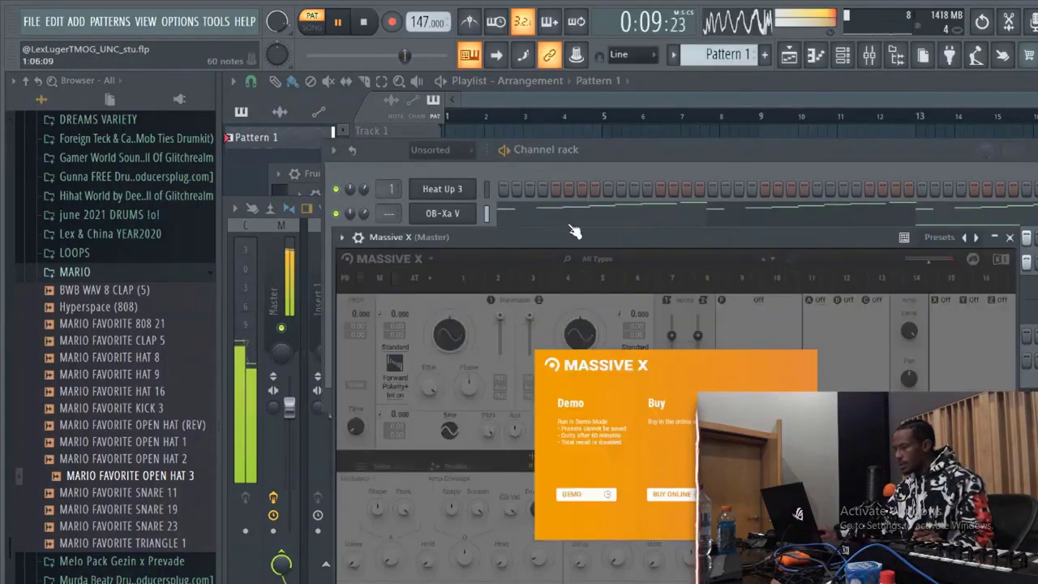
click(1009, 237)
- Replace the Massive X channel with the Nemesis synthesizer
right_click(454, 363)
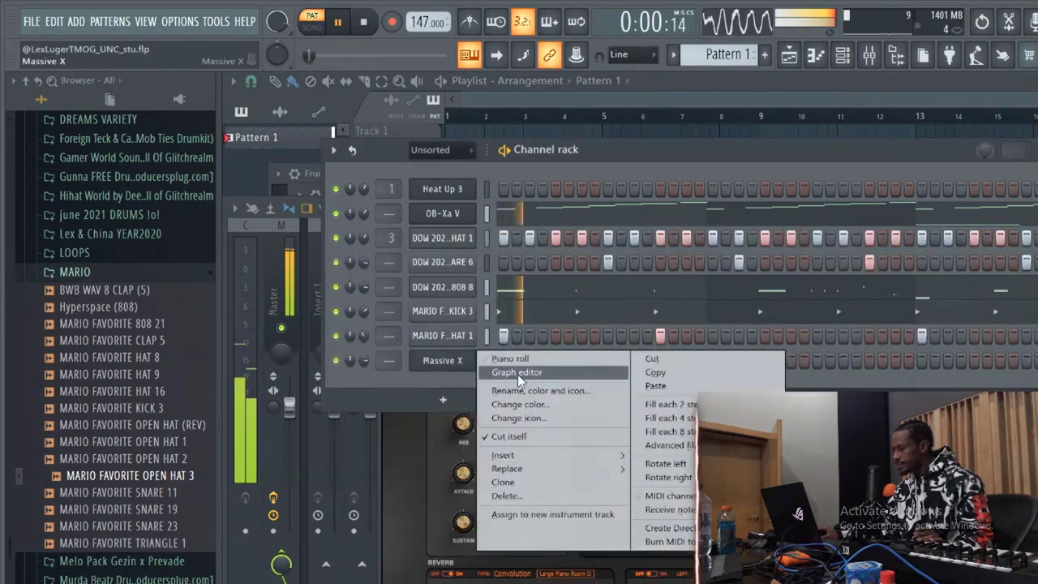
mouse_move(560, 469)
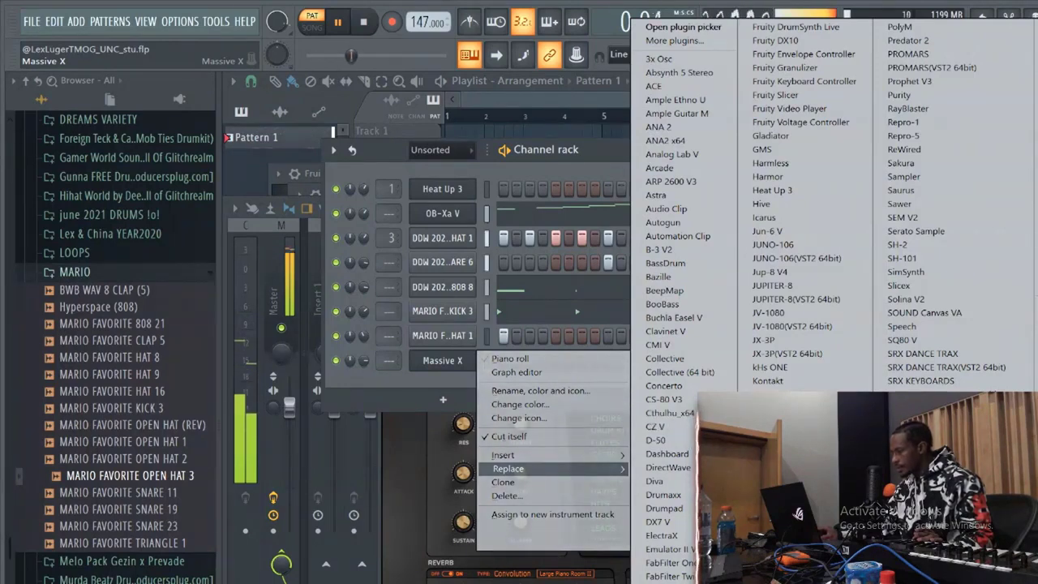
click(772, 442)
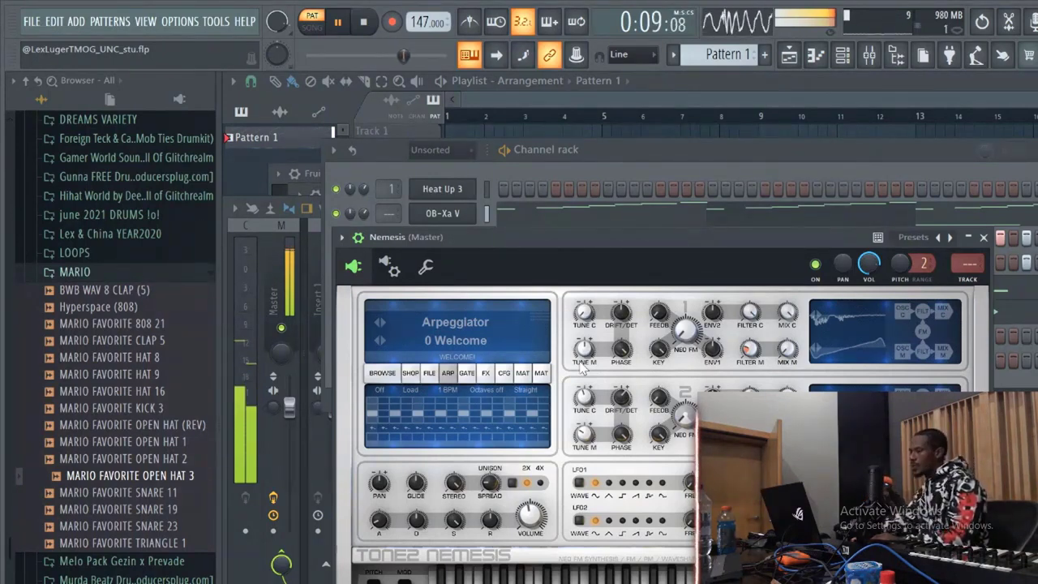
- Switch Nemesis to the Keys category and audition its presets back to ChillPiano MF while the pattern plays
click(439, 322)
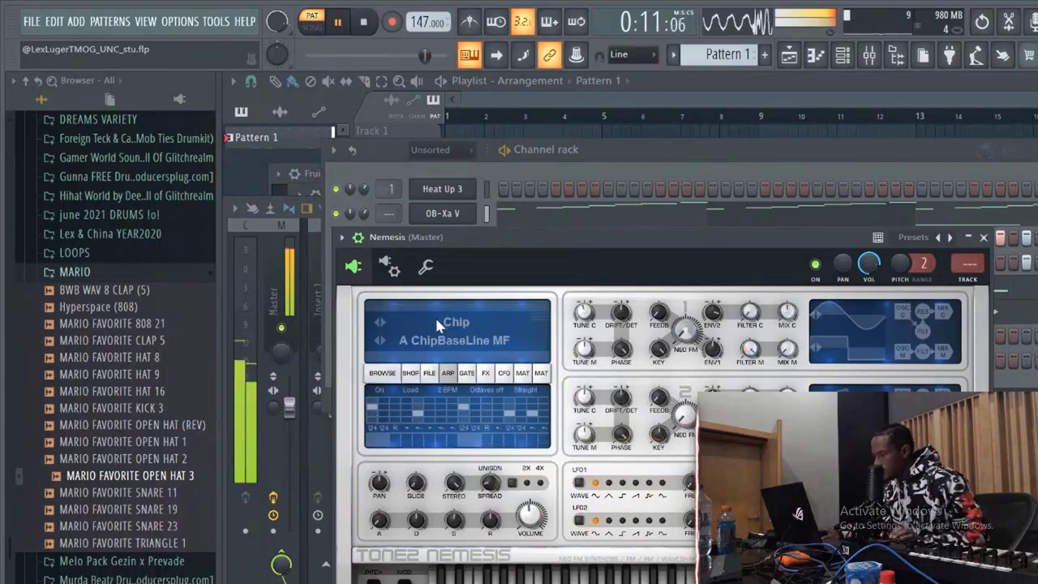
click(439, 323)
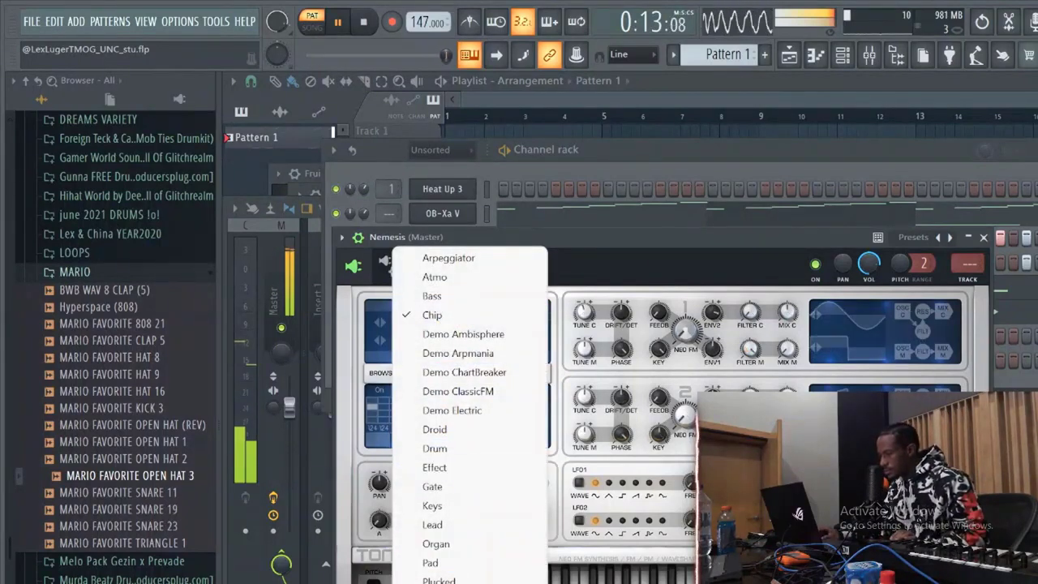
click(433, 505)
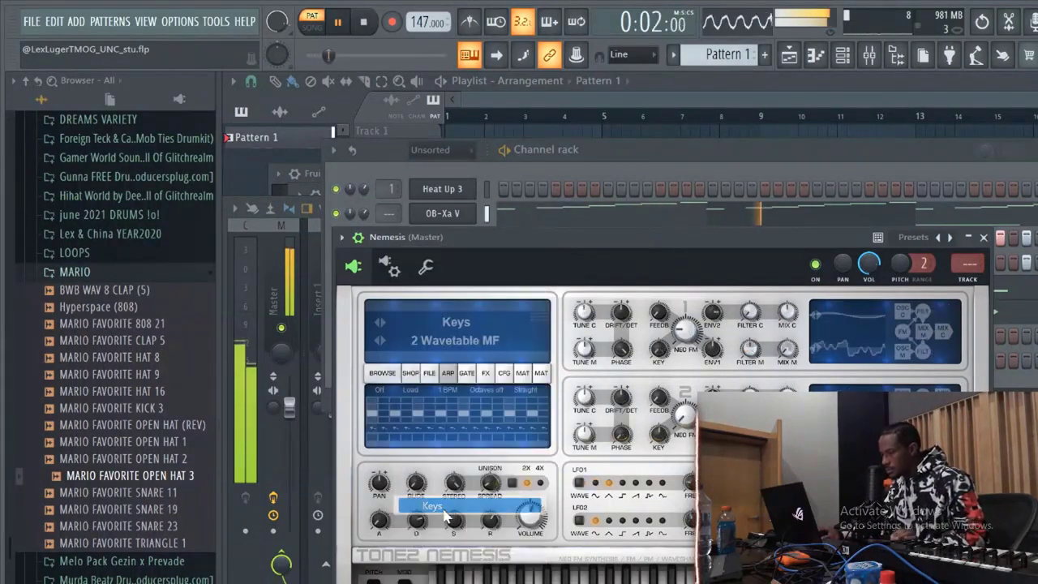
click(383, 340)
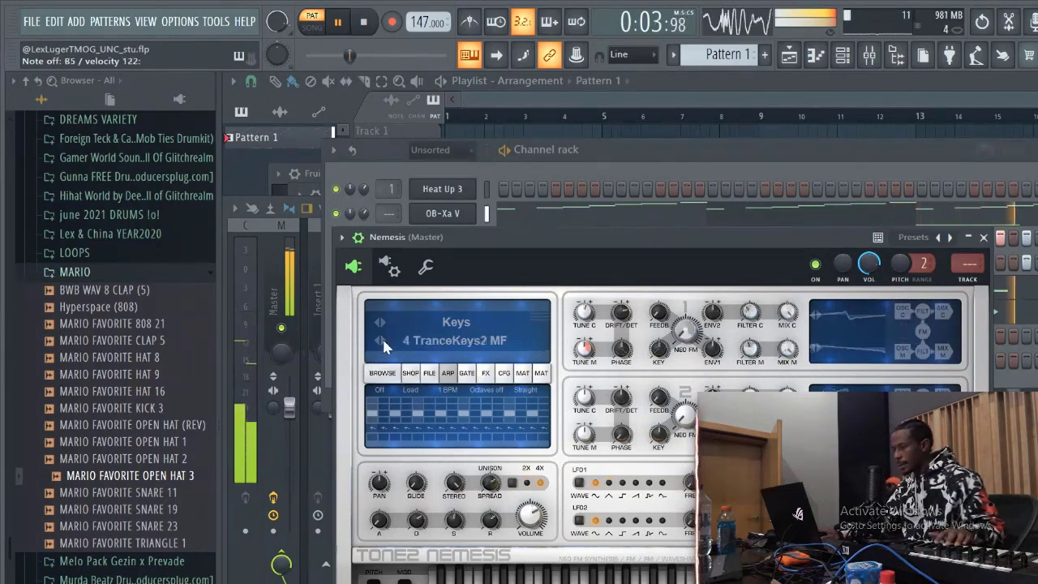
click(383, 340)
click(383, 340)
click(383, 340)
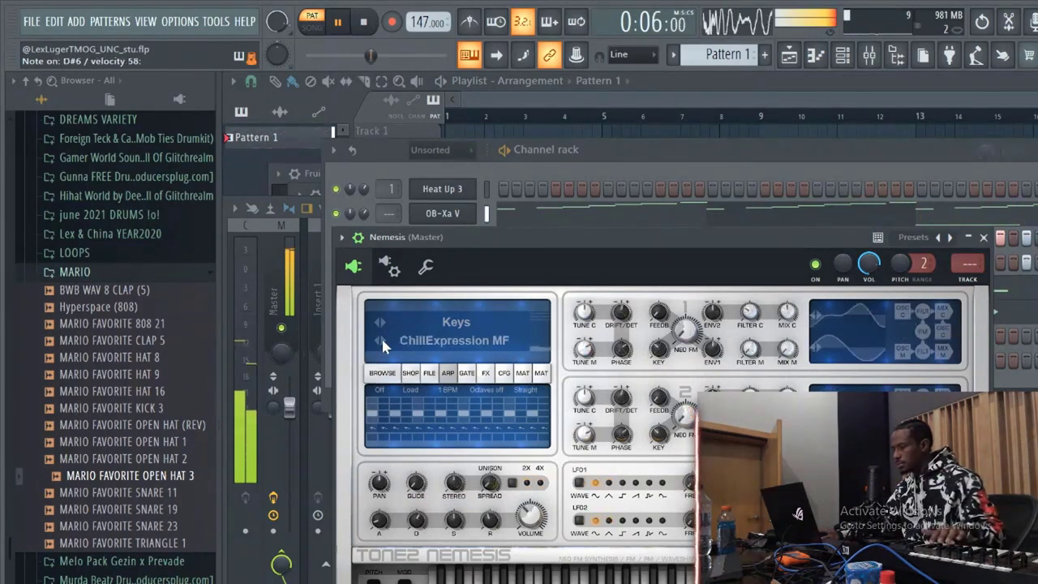
click(383, 341)
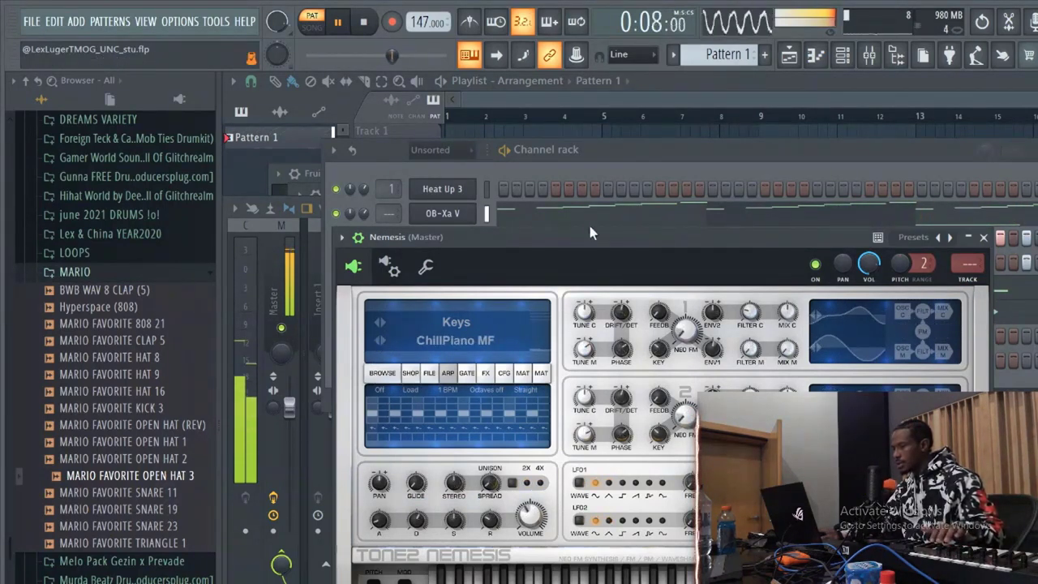
click(631, 158)
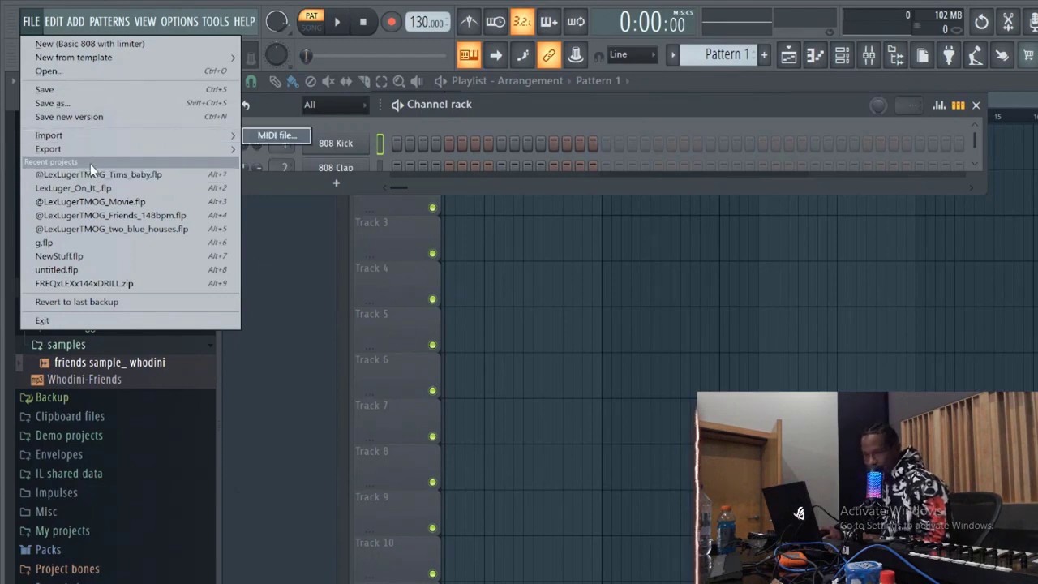
click(89, 73)
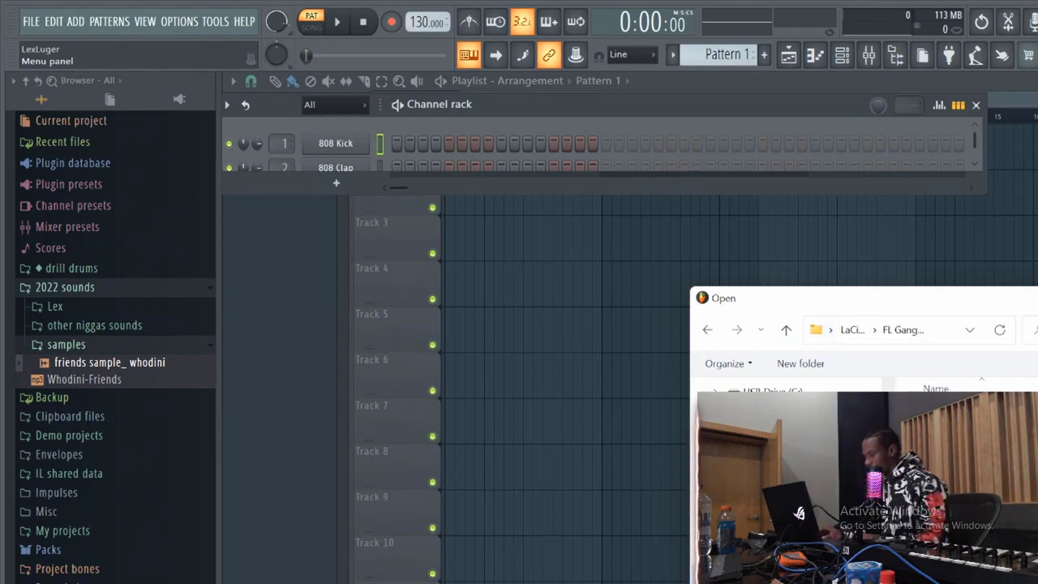
key(Return)
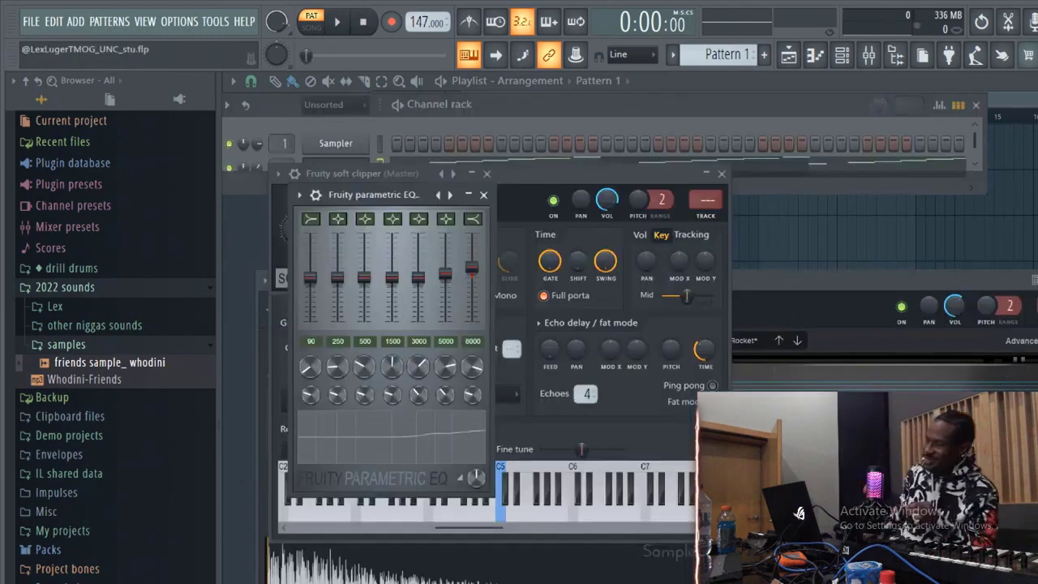
key(space)
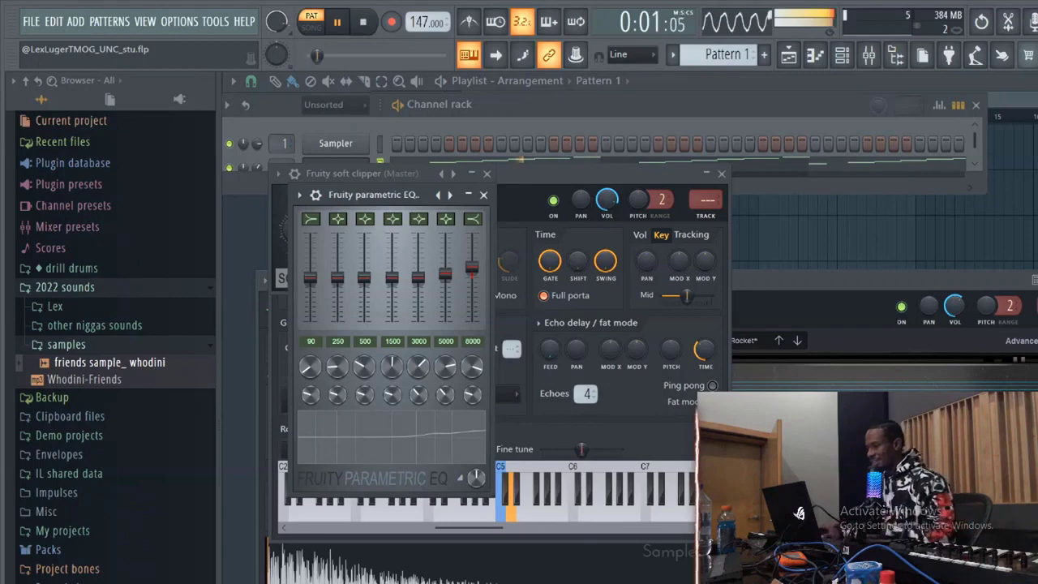
- Bring the channel rack in front of the plugin windows and enlarge it to show all seven channels
click(577, 123)
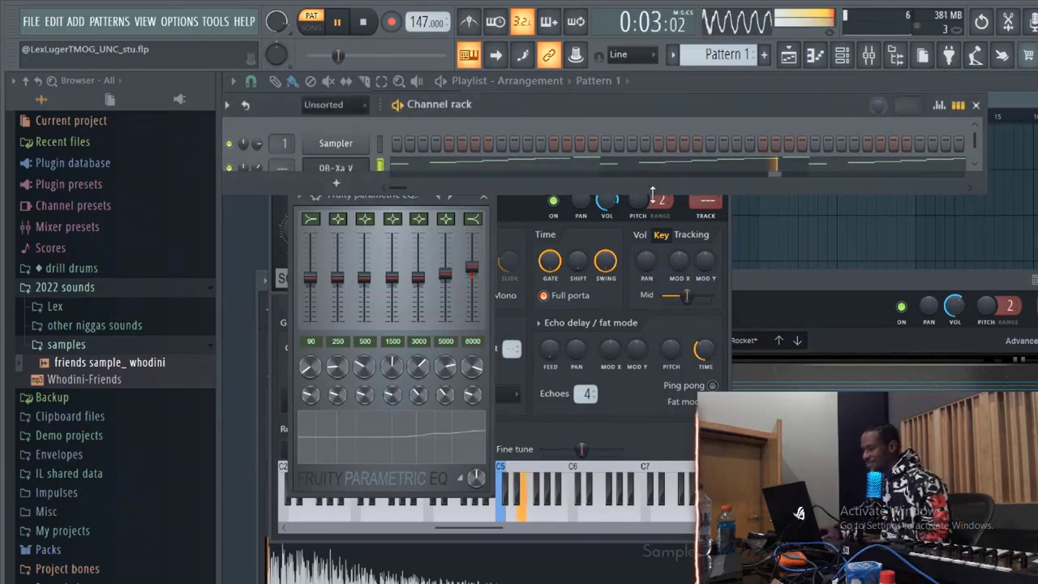
drag(653, 195, 660, 344)
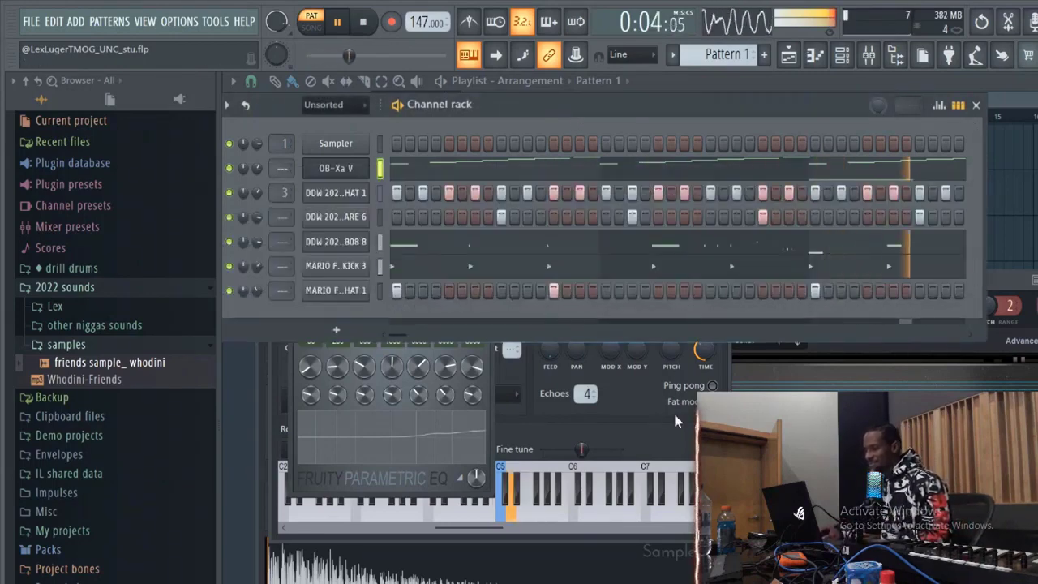
- Replace the Sampler channel with Heat Up 3 and show its Brass presets
right_click(363, 139)
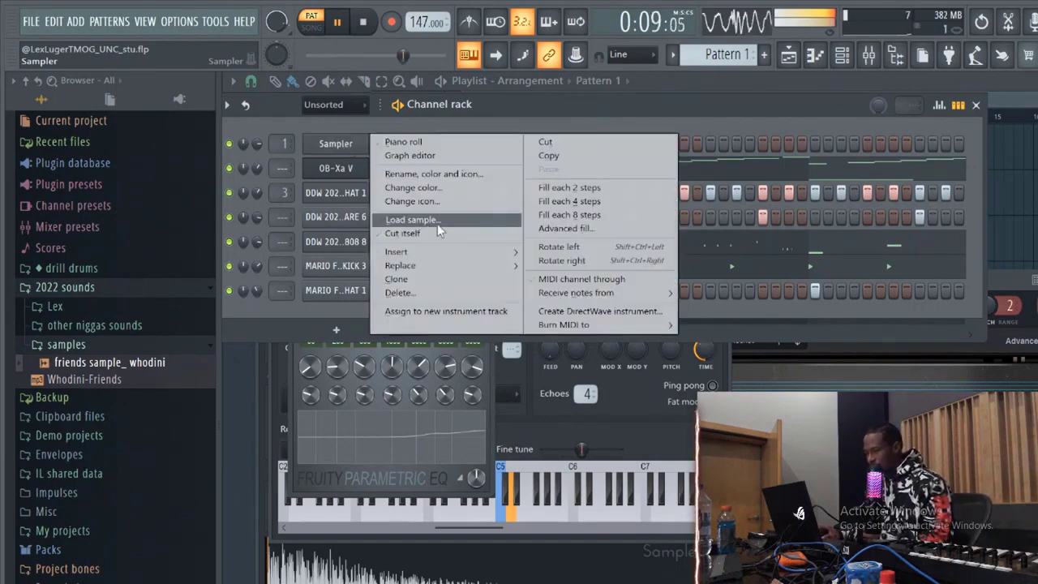
mouse_move(455, 267)
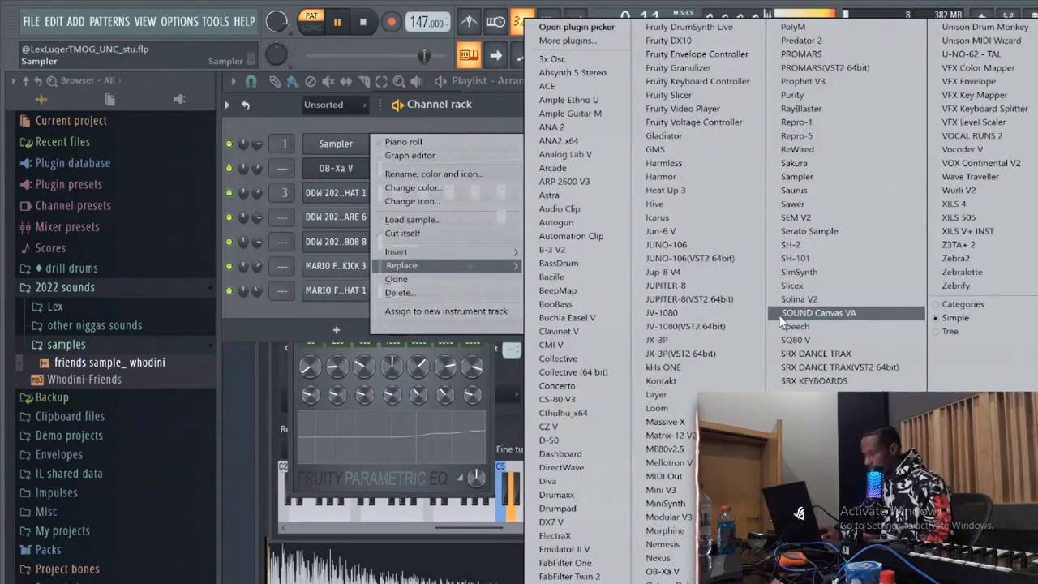
click(669, 189)
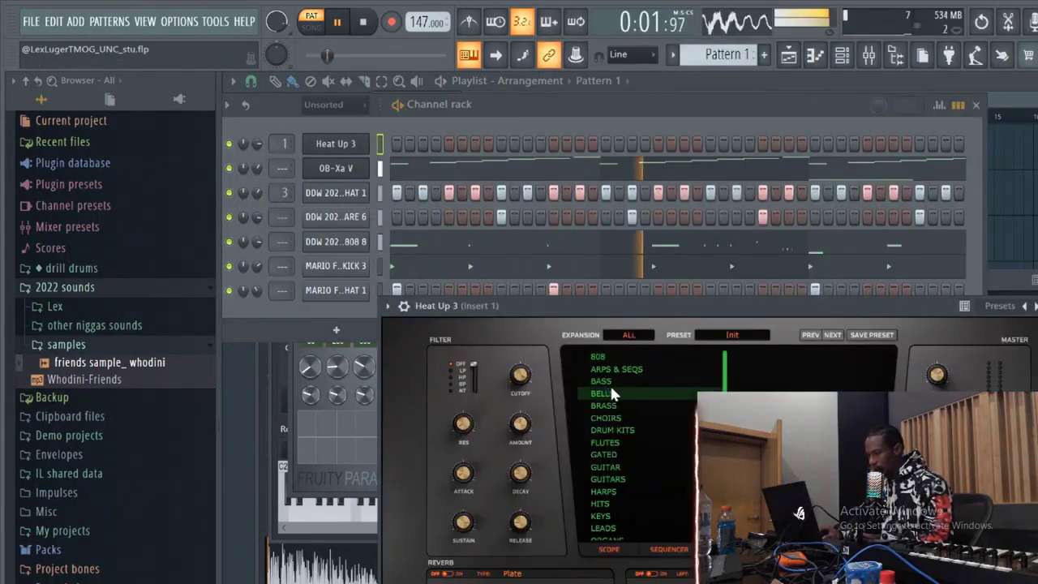
click(614, 403)
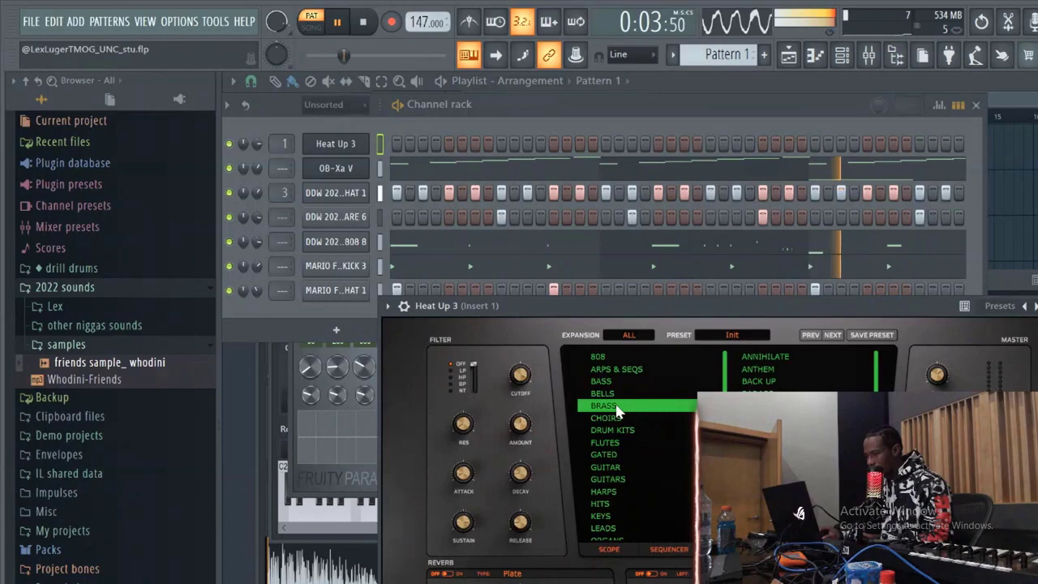
click(317, 310)
click(339, 333)
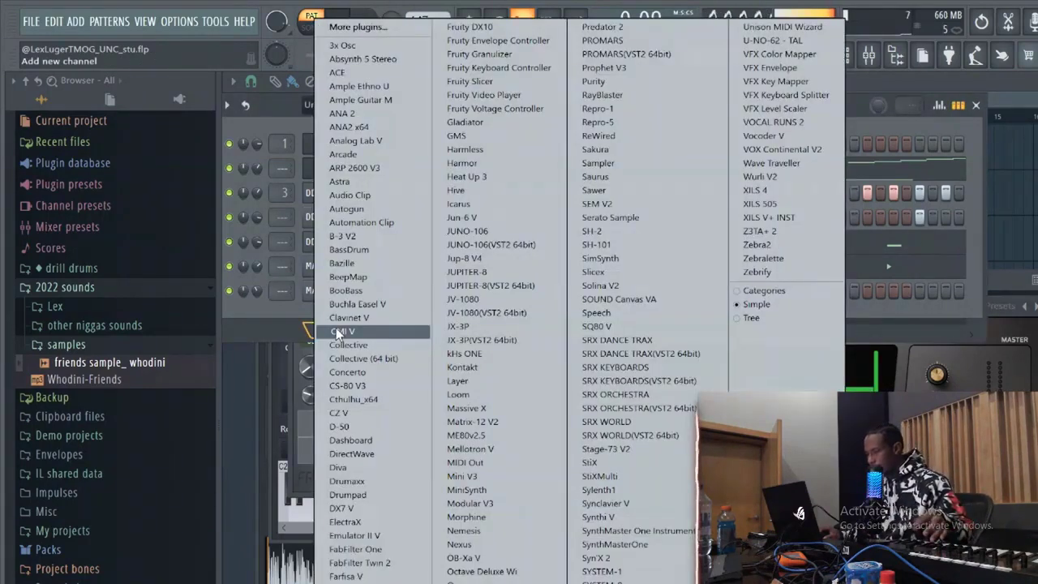
click(270, 314)
- Increase the quick fade out of the DDW 2021DK 808 8 sample and return to the channel rack
click(332, 240)
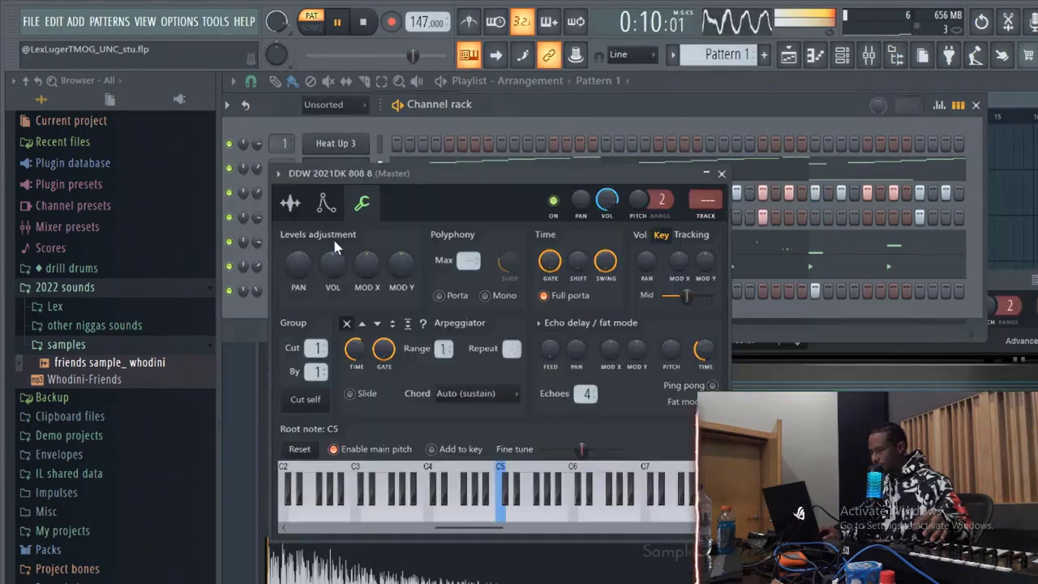
click(290, 204)
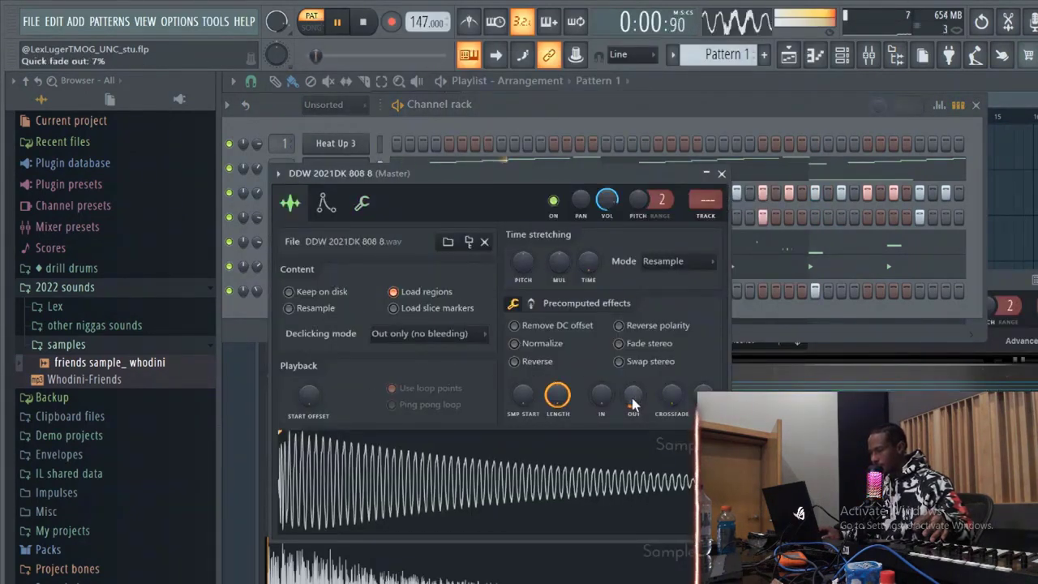
drag(634, 403, 630, 393)
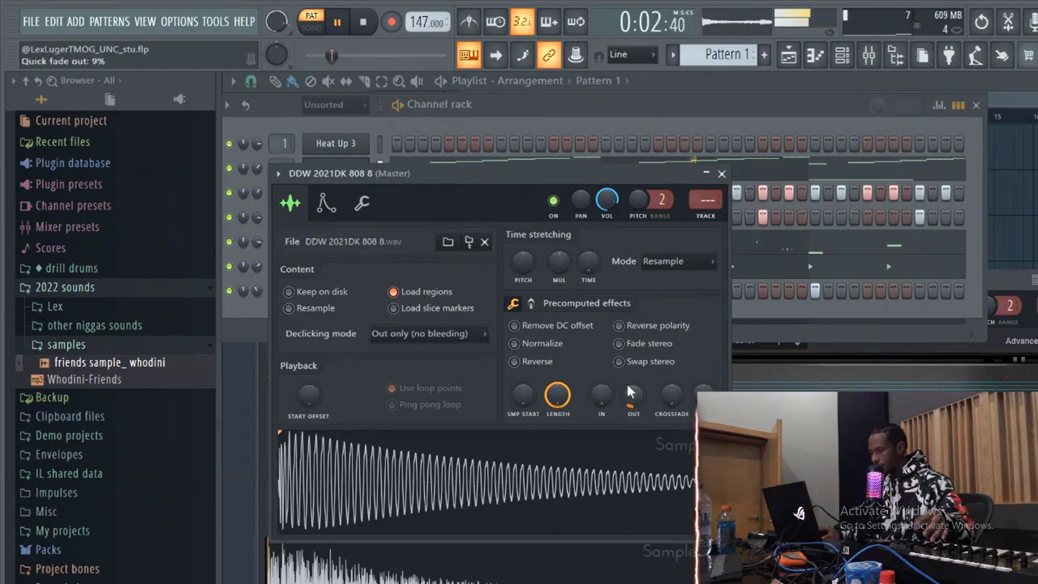
click(512, 124)
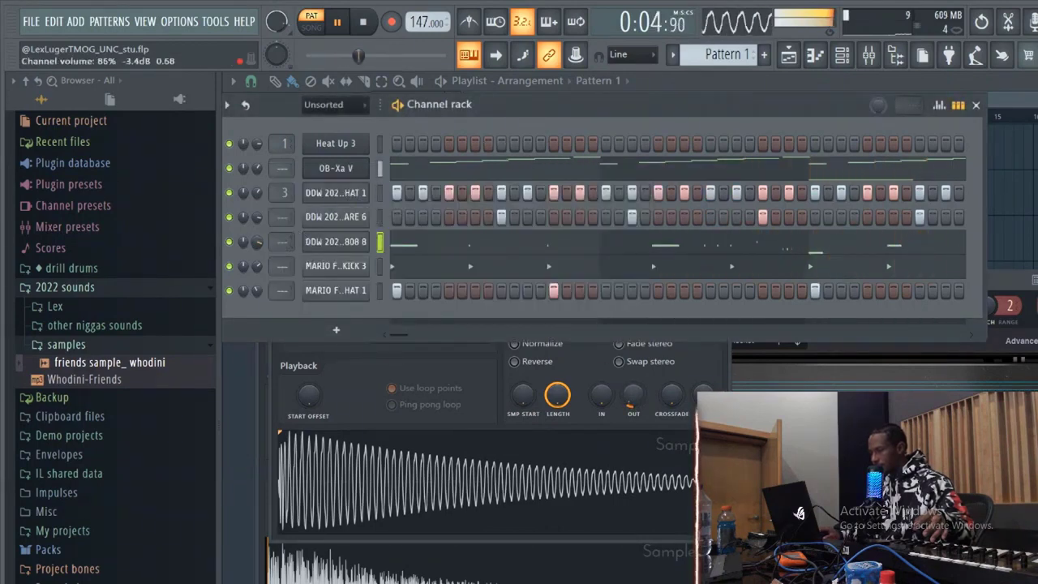
click(339, 241)
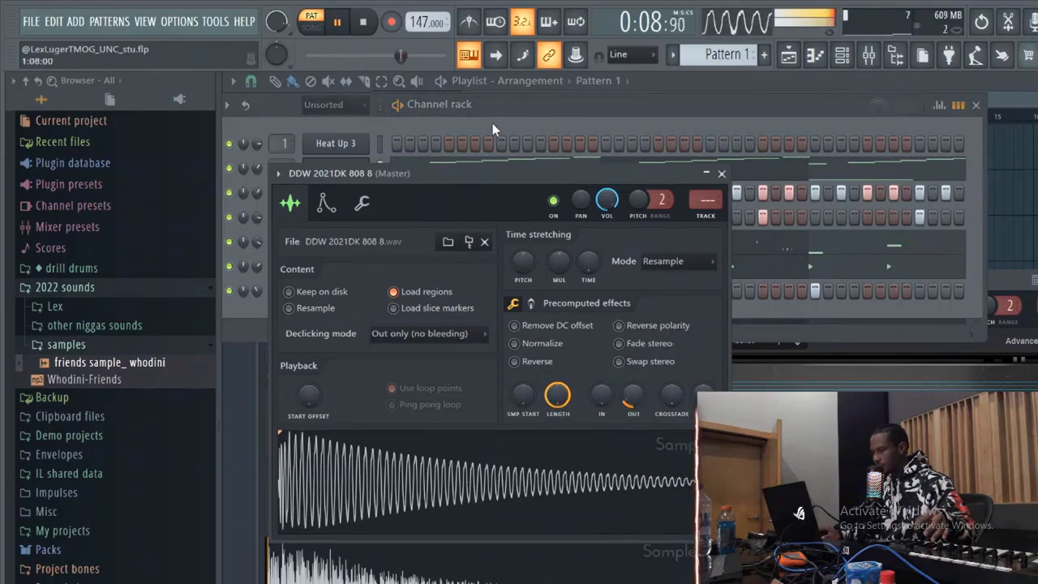
click(496, 121)
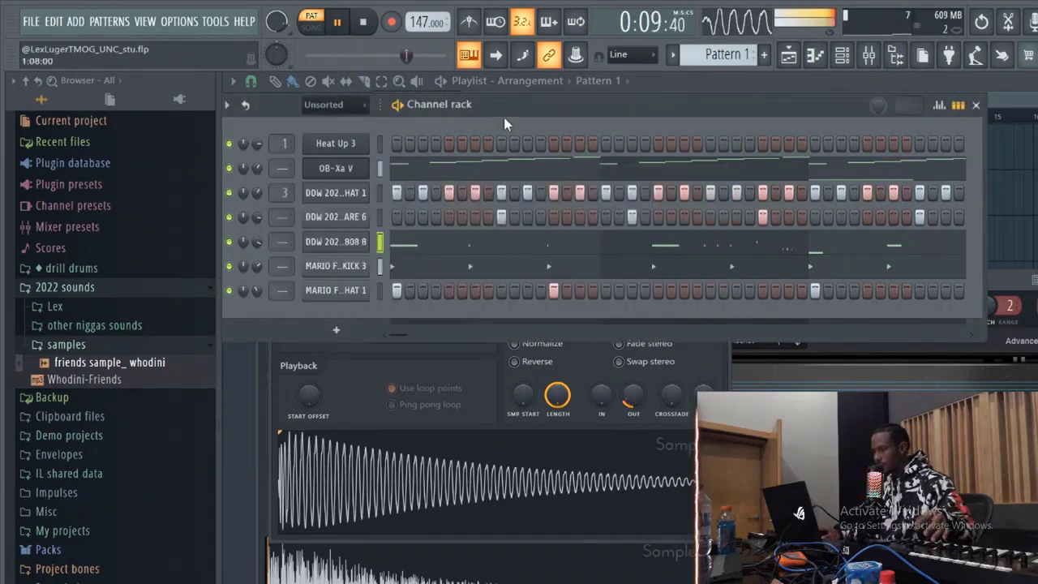
- Add a Nemesis channel and switch it to the Keys category
click(336, 330)
click(496, 532)
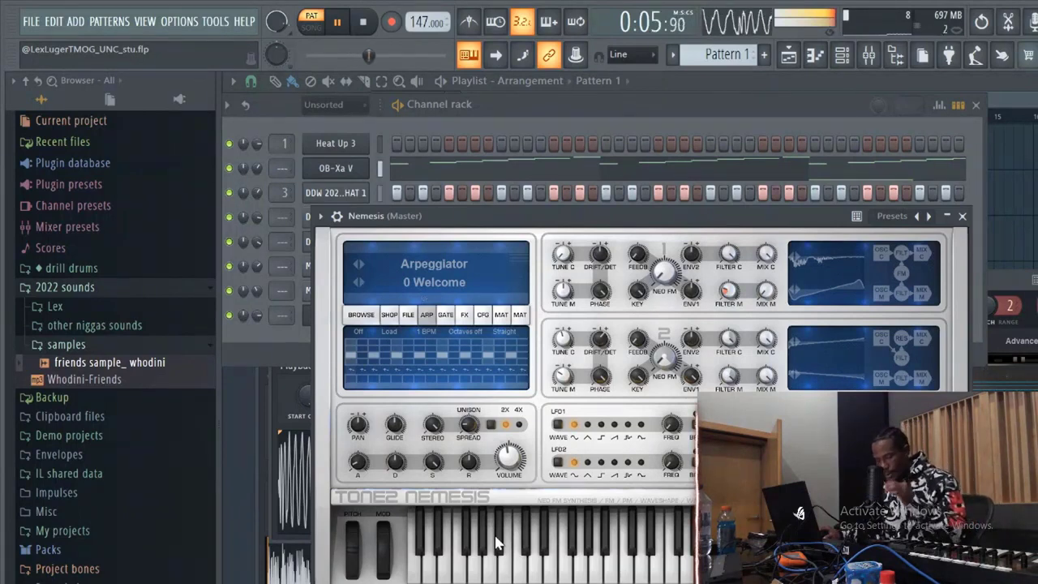
click(427, 274)
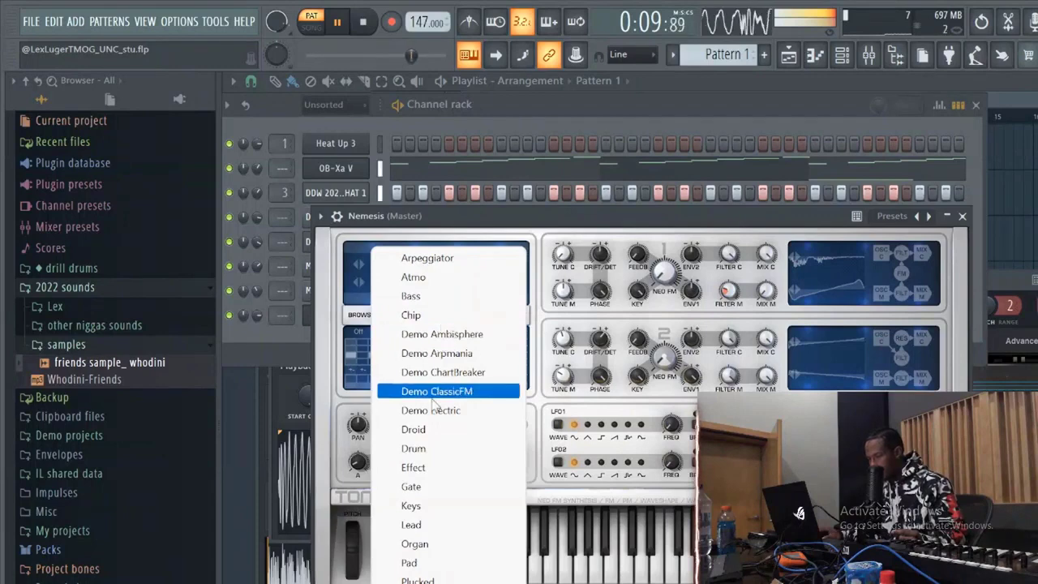
click(426, 507)
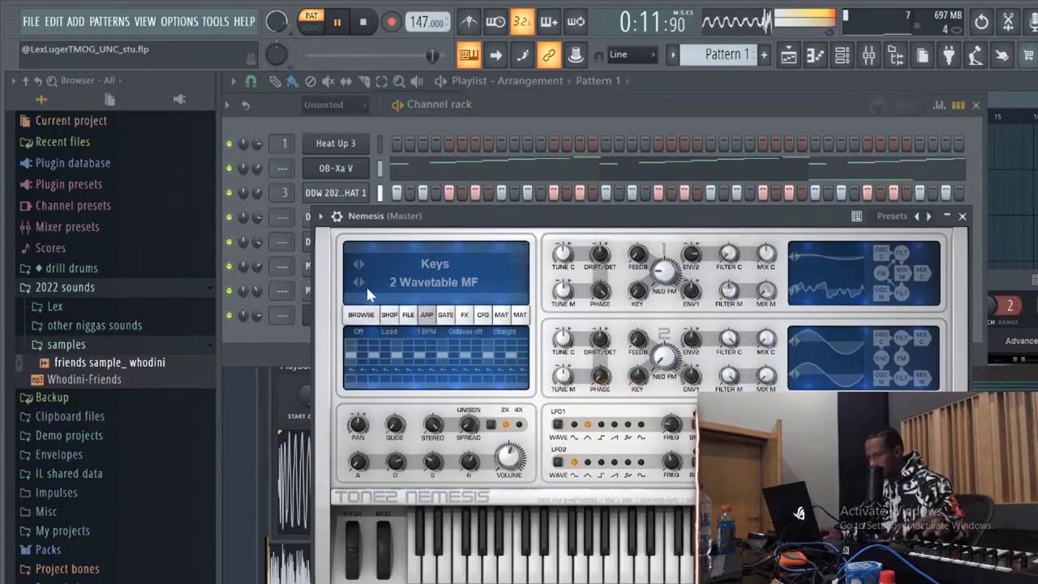
- Step through the Nemesis Keys presets to ChillPiano MF while the pattern plays
click(360, 282)
click(359, 282)
click(359, 282)
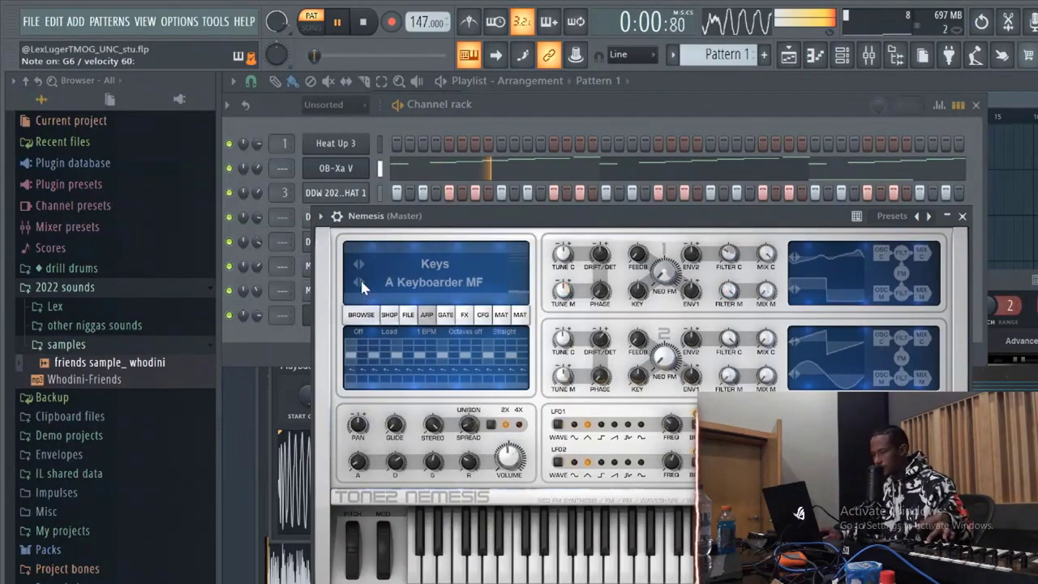
click(359, 282)
click(359, 282)
click(360, 282)
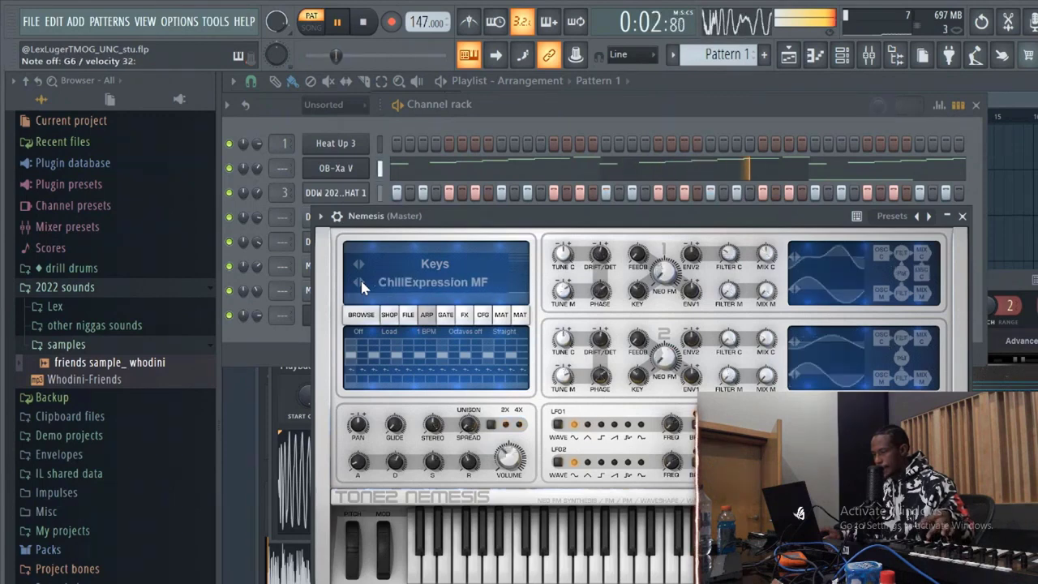
click(360, 283)
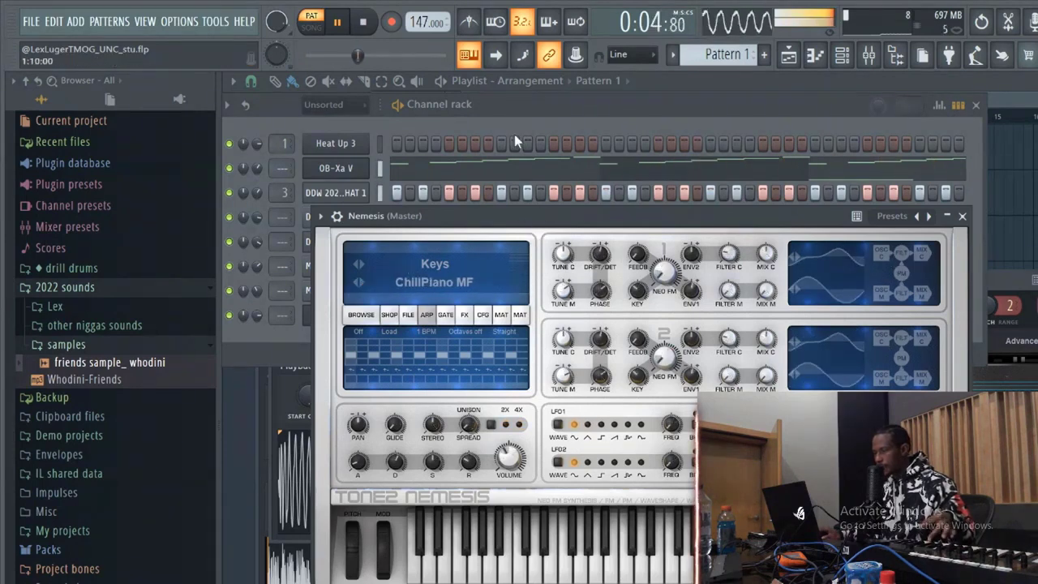
- Bring the channel rack to the front, stop the pattern and play it again from the start
click(514, 131)
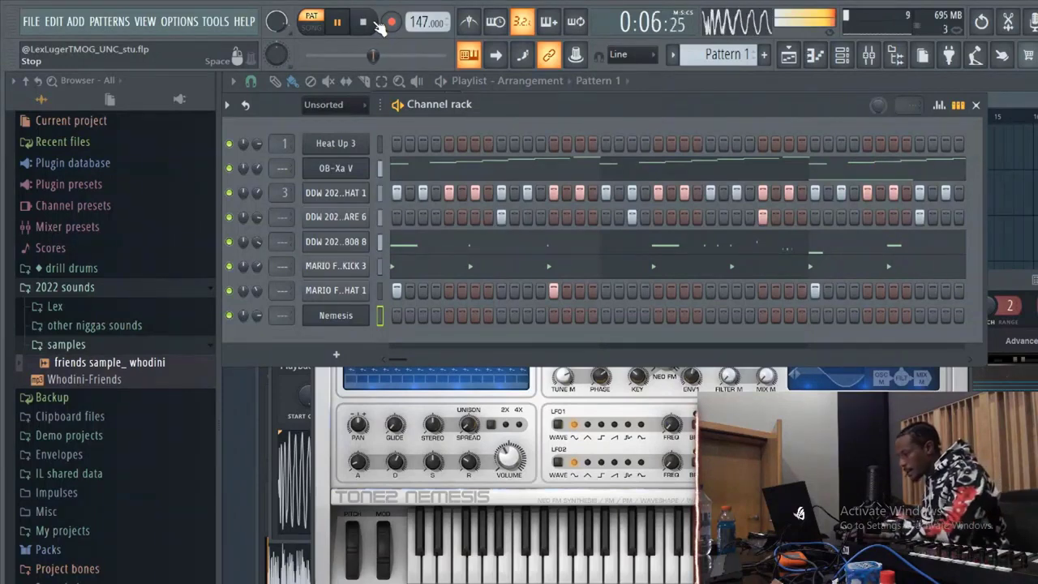
click(376, 23)
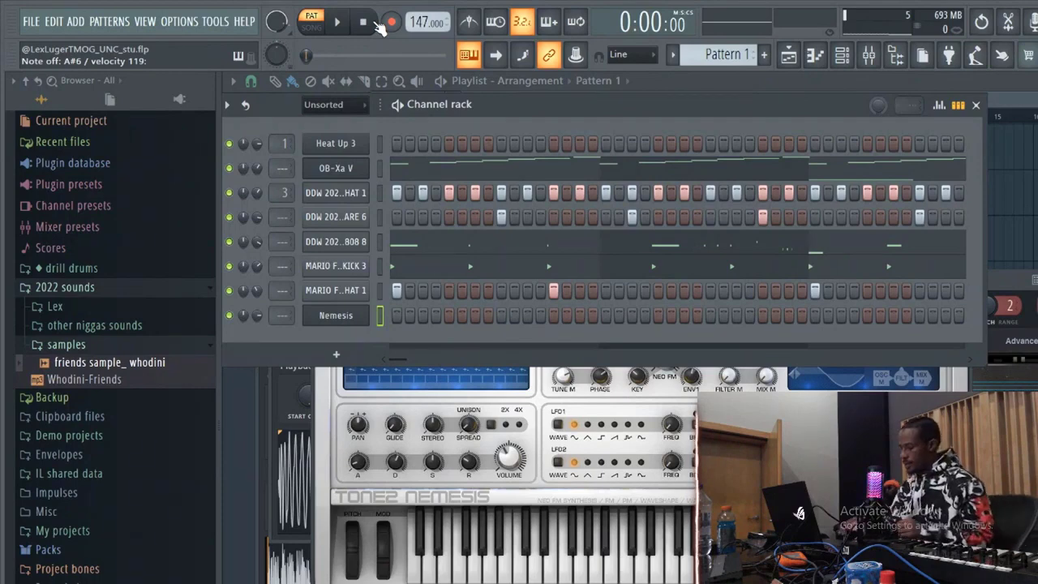
key(space)
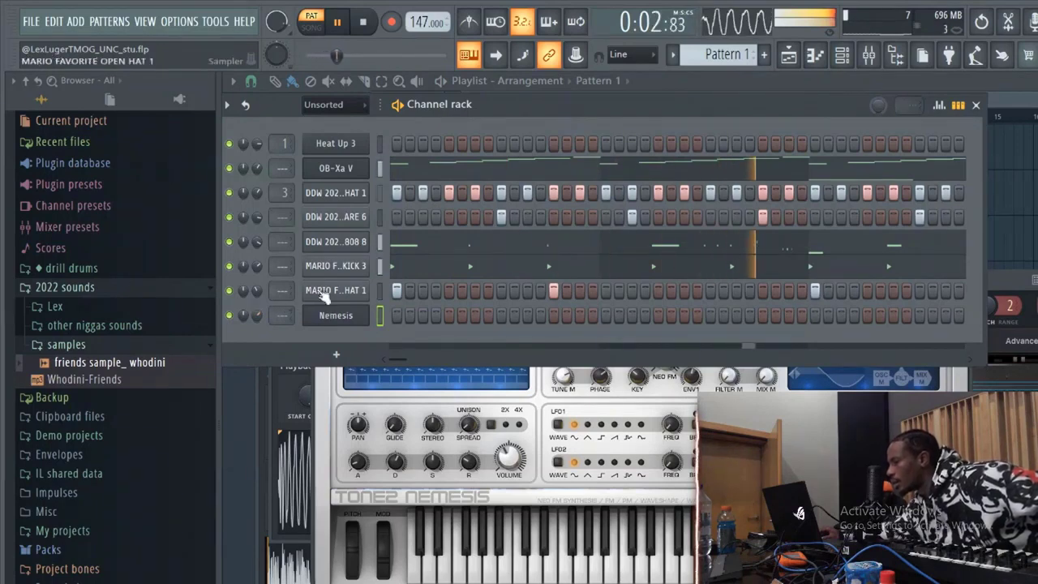
- Select all eight channels and route them to consecutive mixer tracks starting from Insert 1
click(348, 142)
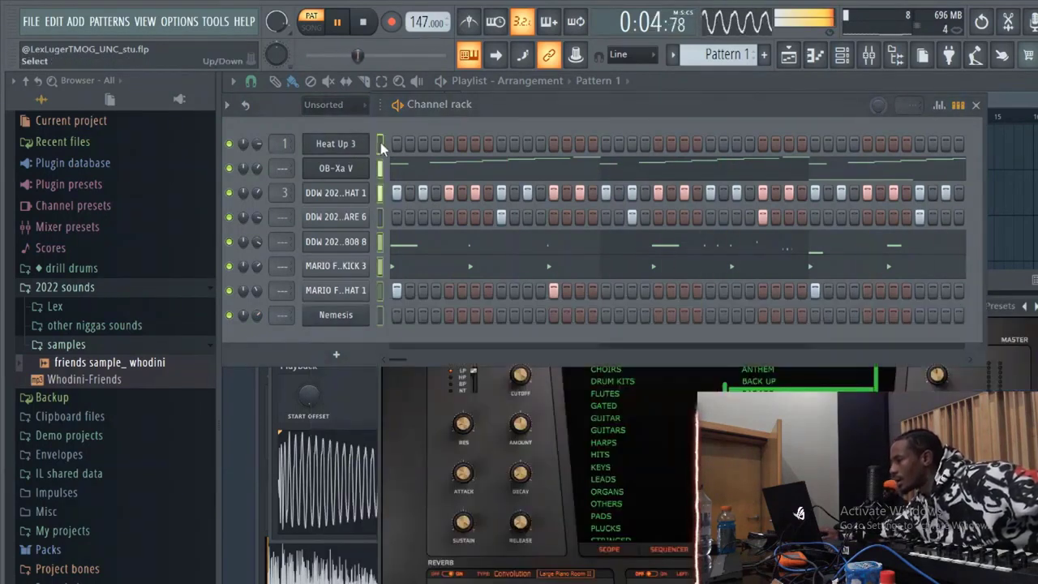
click(380, 143)
click(367, 147)
click(379, 144)
click(378, 143)
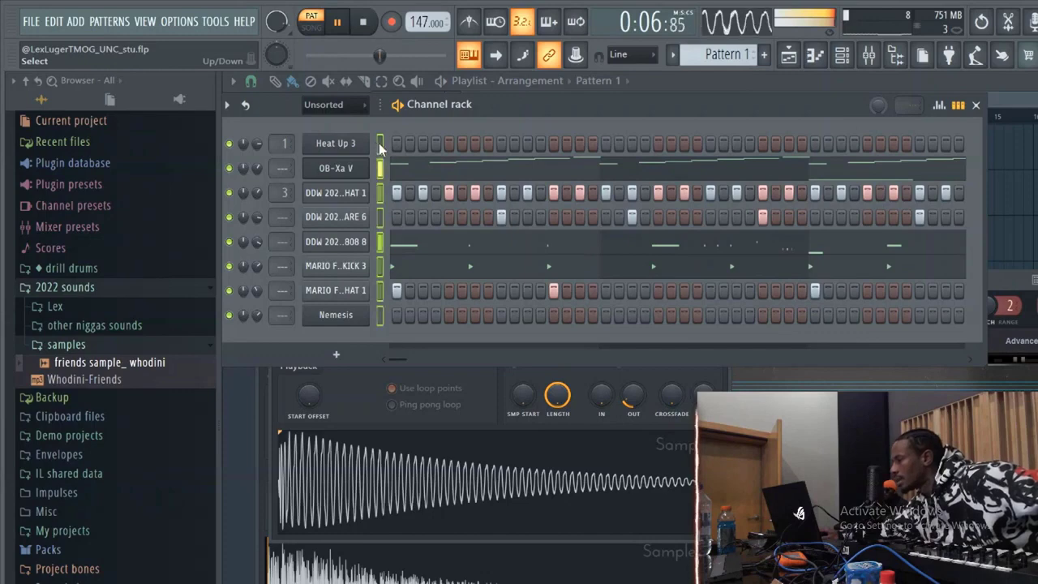
click(352, 145)
click(382, 144)
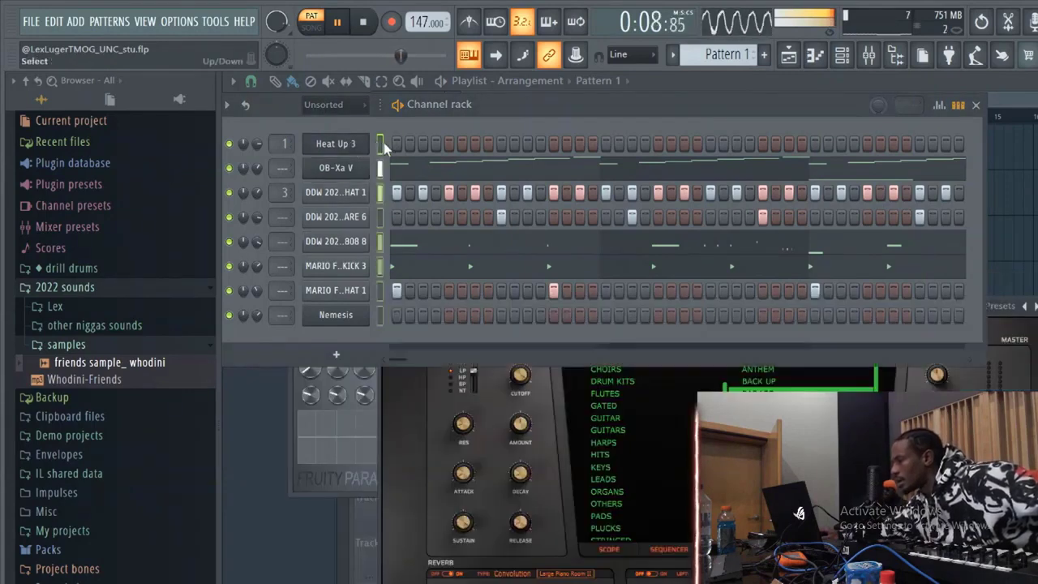
click(870, 59)
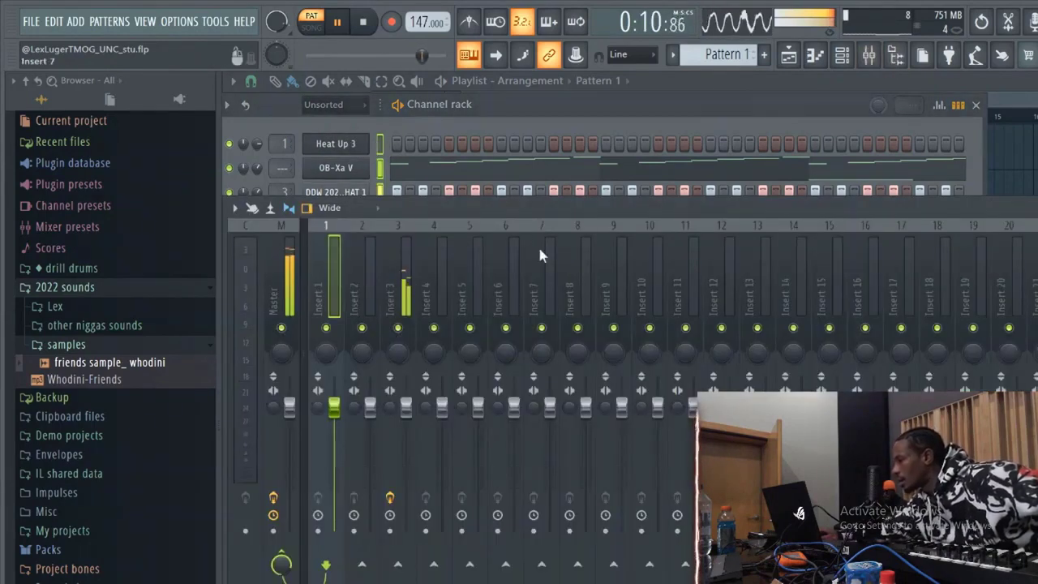
right_click(334, 296)
mouse_move(498, 369)
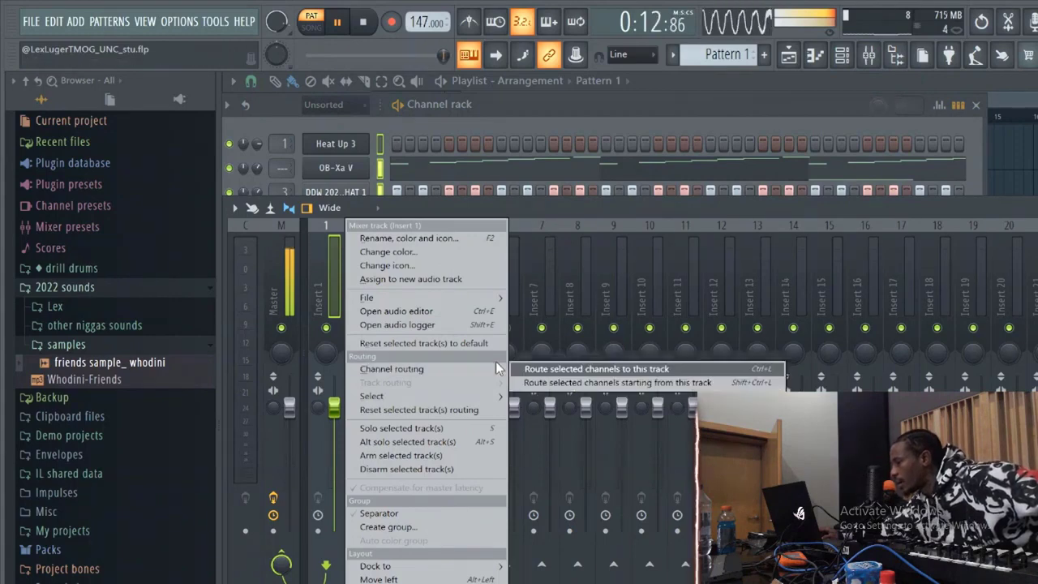
click(617, 382)
- Load Fruity Reeverb 2 in the first effect slot of the Nemesis mixer track with the Cathedral preset
click(534, 113)
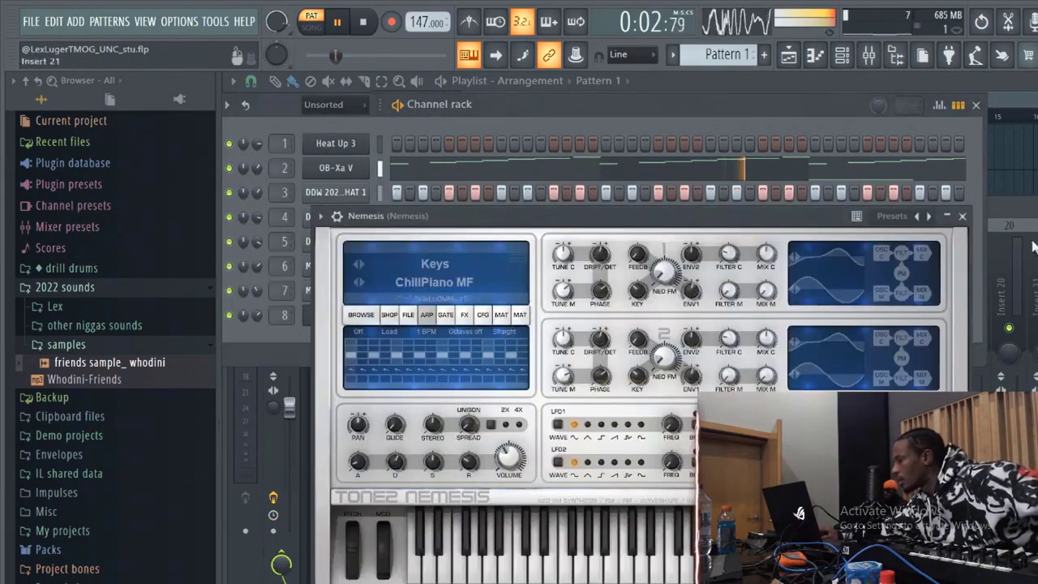
click(361, 315)
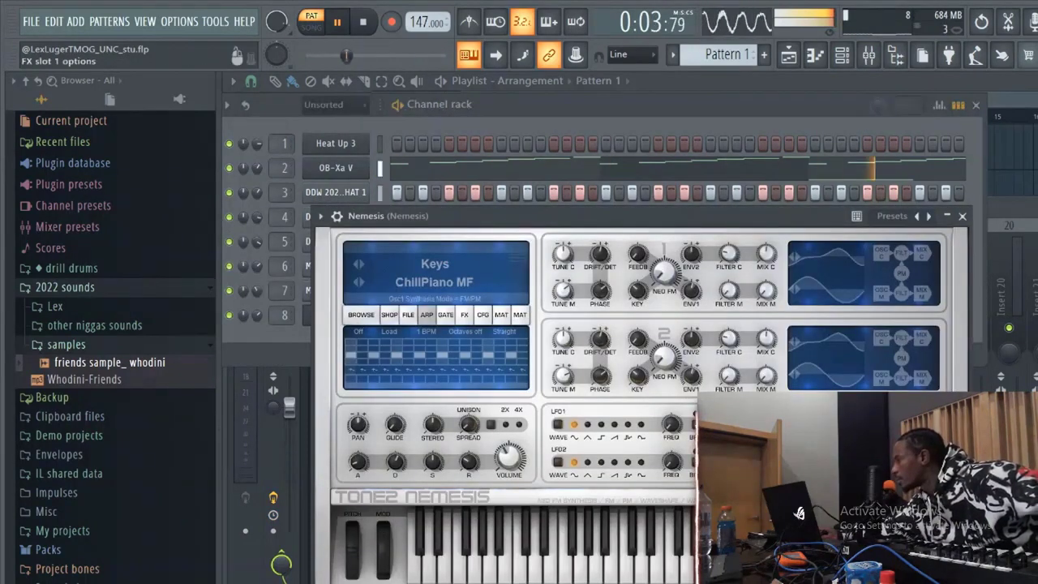
click(1034, 257)
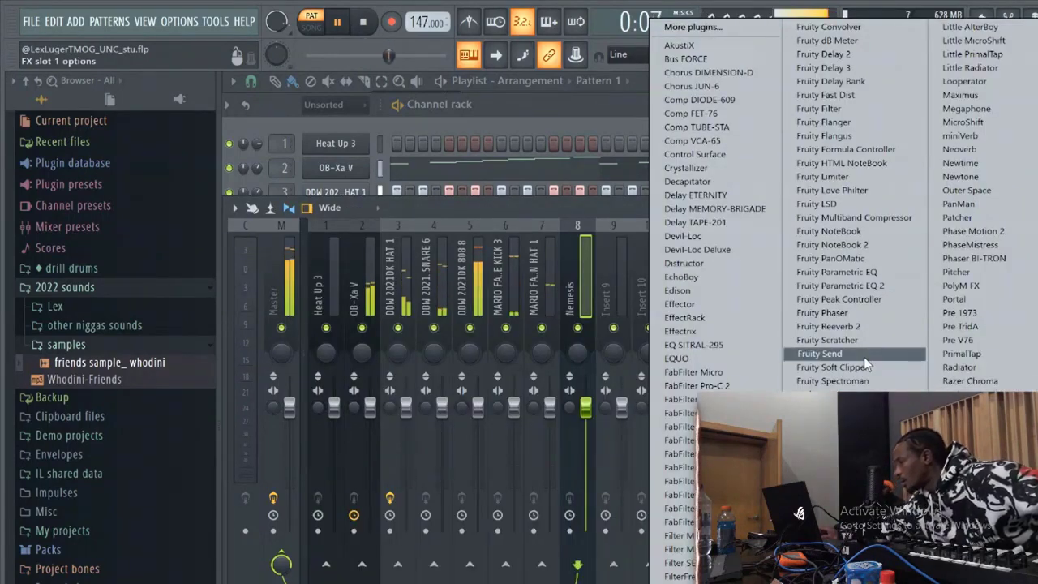
click(856, 325)
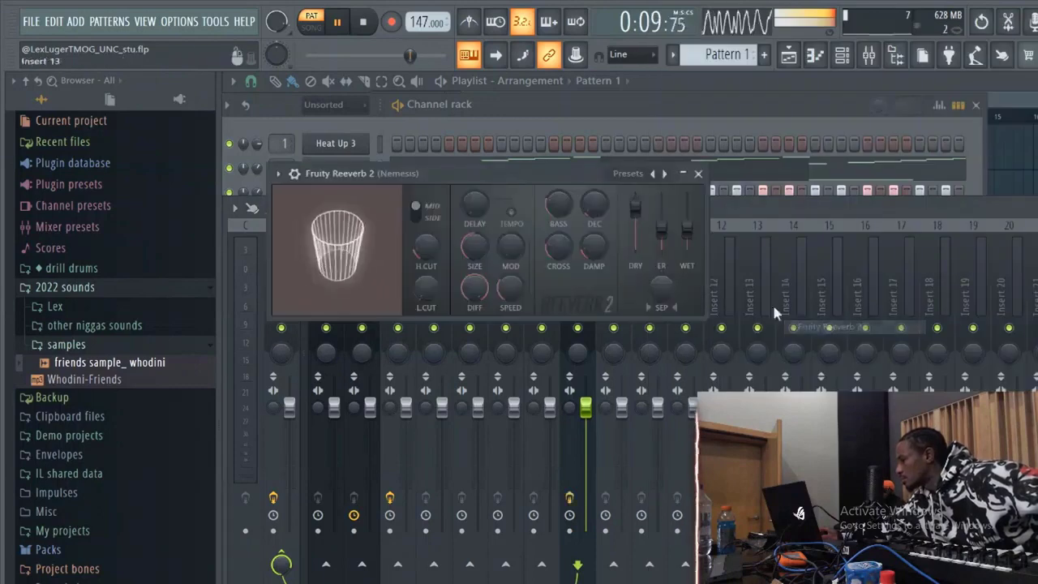
click(664, 175)
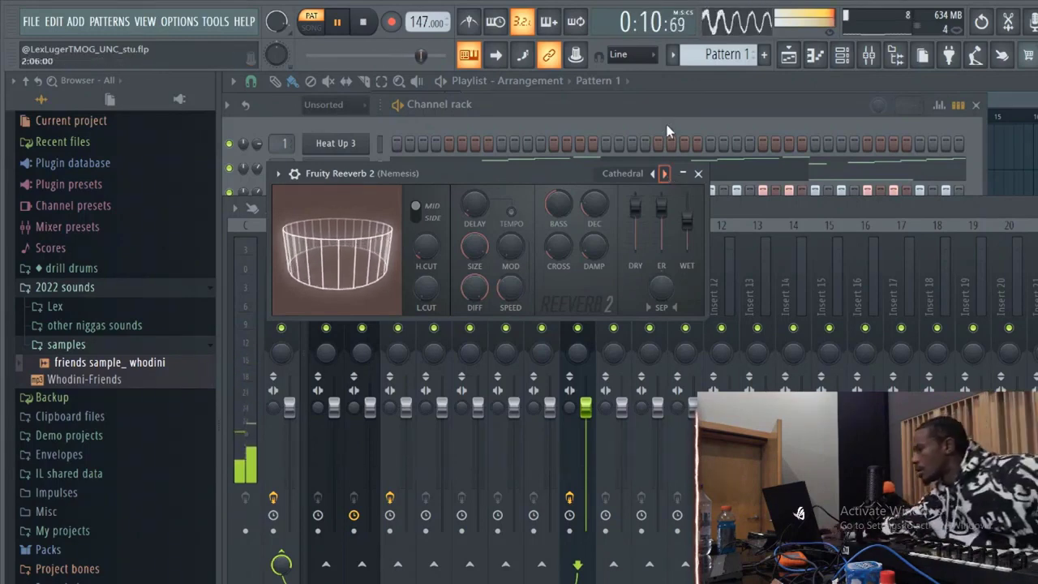
- Record a long sustained Nemesis note into Pattern 1 and open it in the piano roll
click(363, 22)
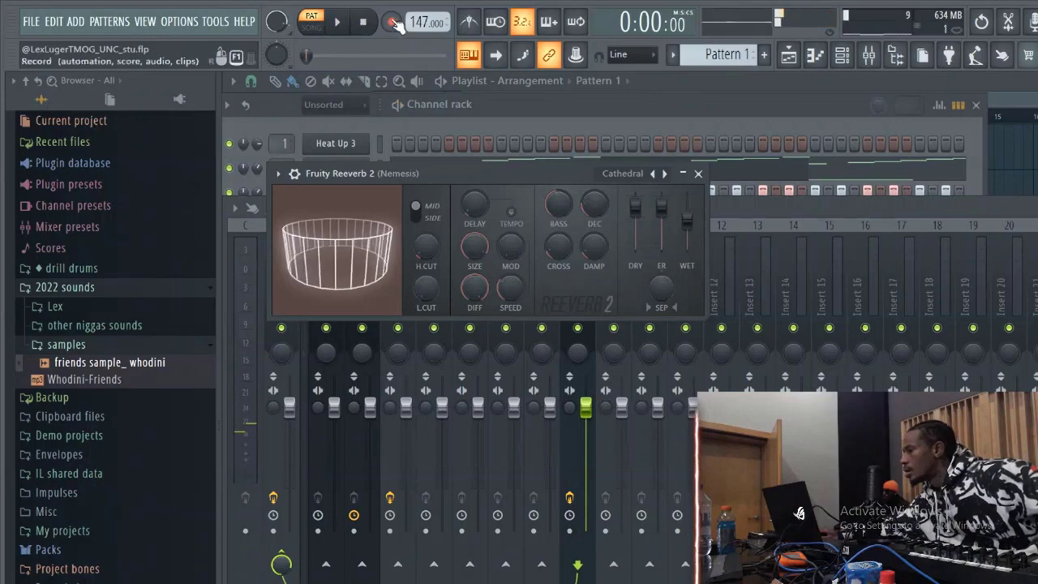
click(338, 24)
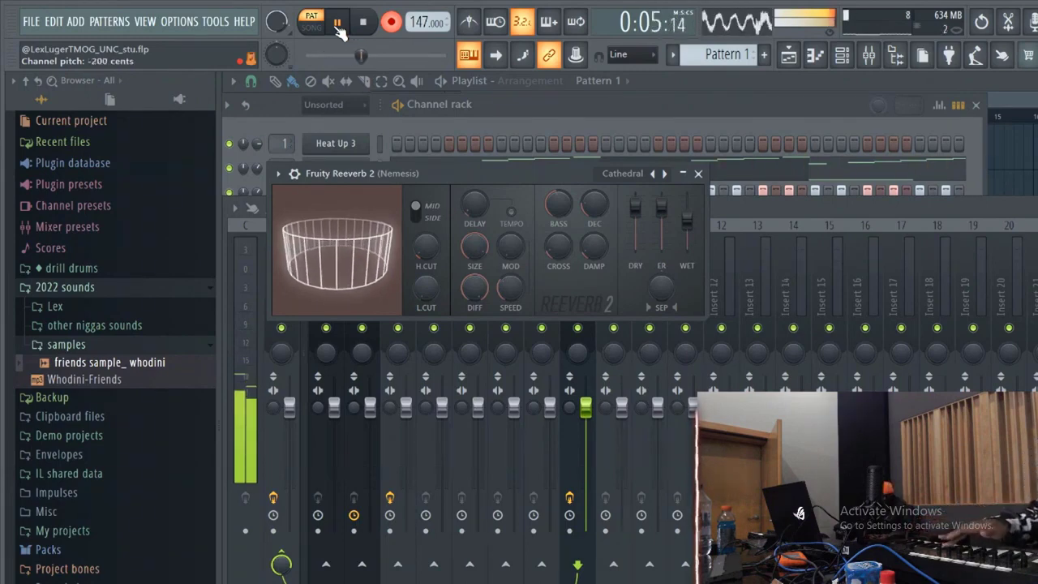
key(space)
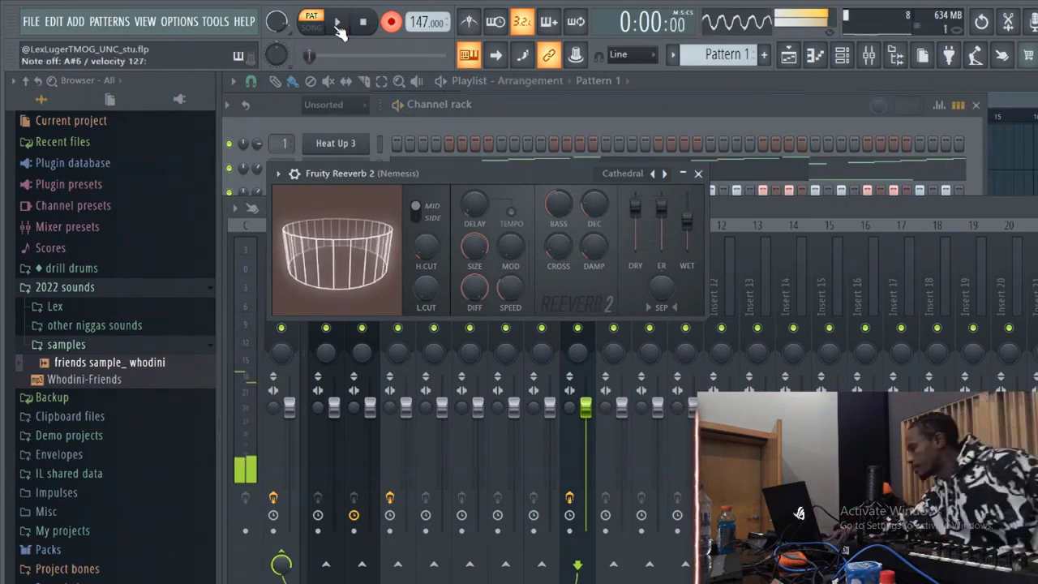
click(493, 115)
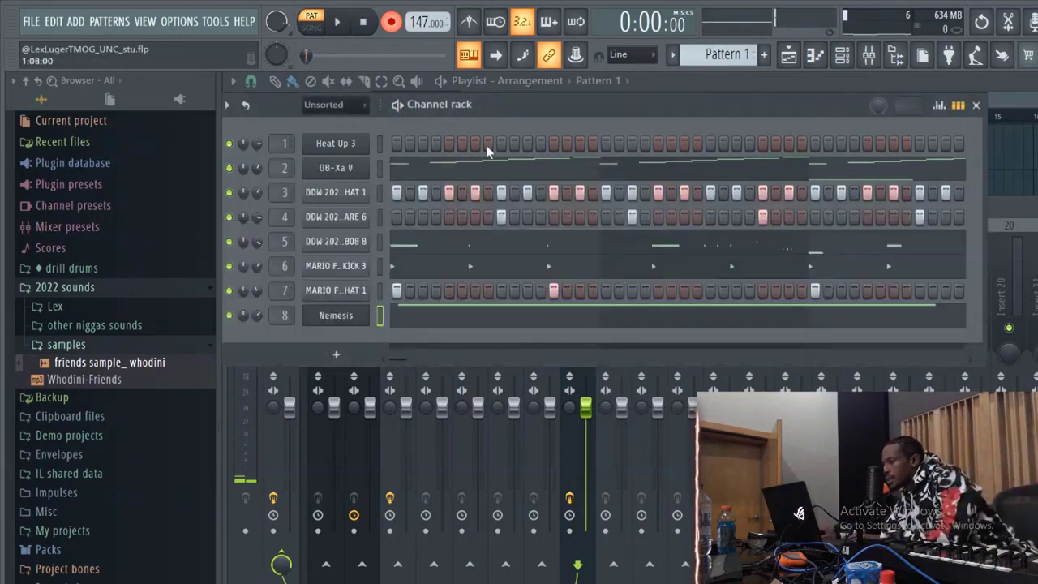
click(447, 312)
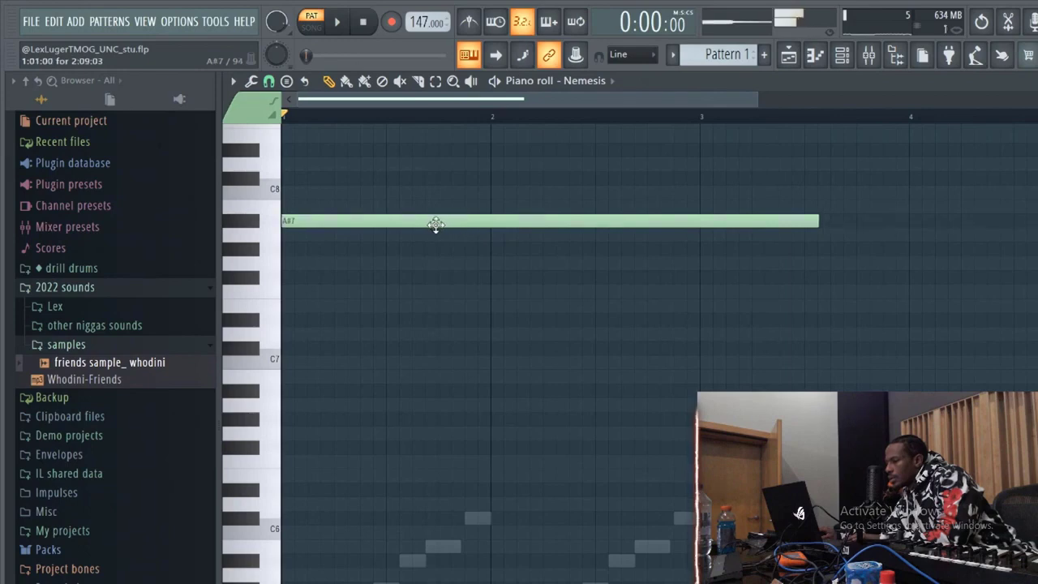
- Record a second sustained Nemesis note, A#8 starting at bar 5, into Pattern 1 and play the pattern back
key(space)
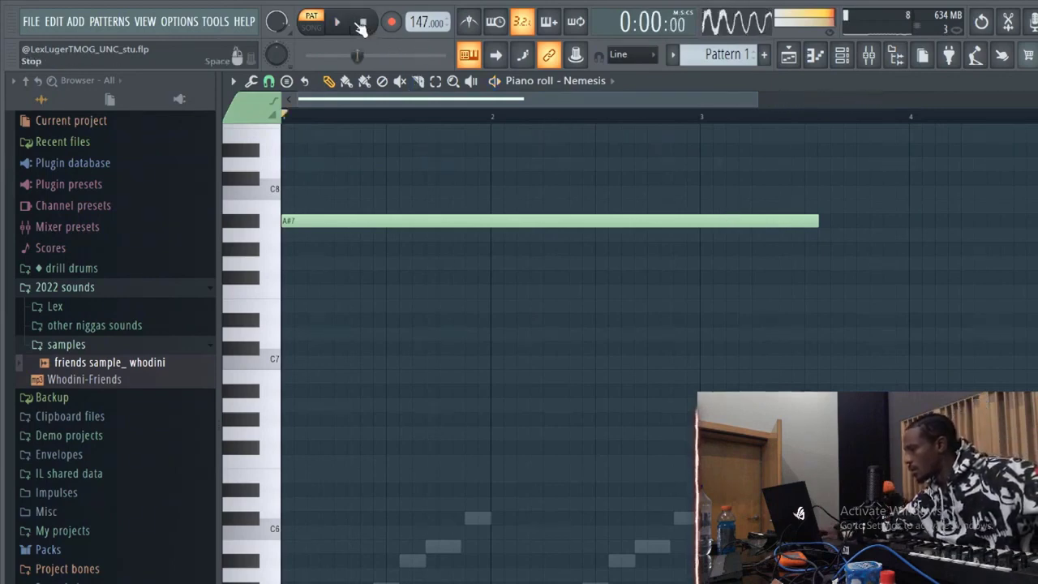
click(338, 23)
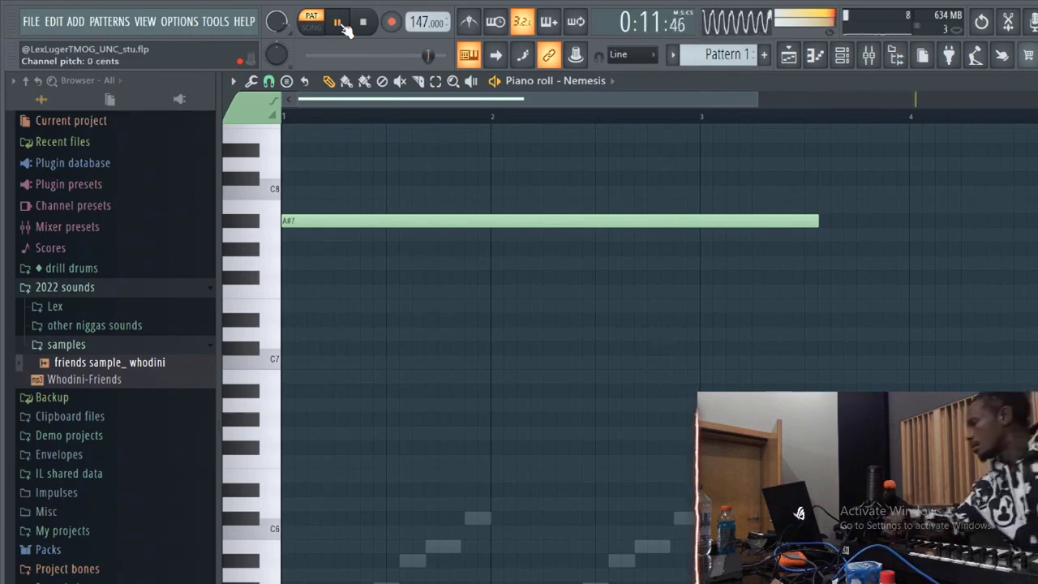
click(395, 27)
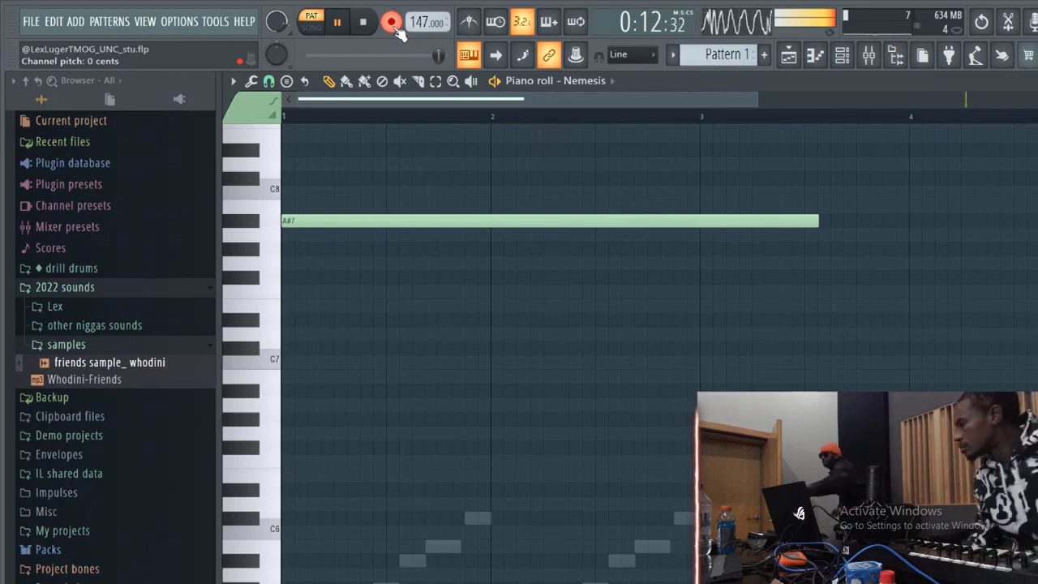
key(space)
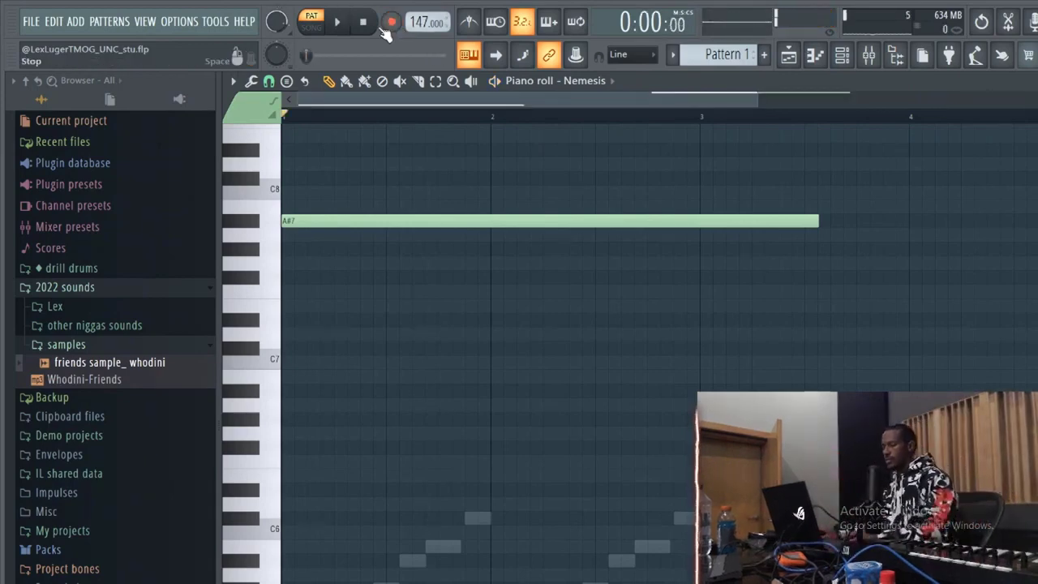
key(space)
drag(759, 97, 1037, 97)
scroll(961, 267, up, 5)
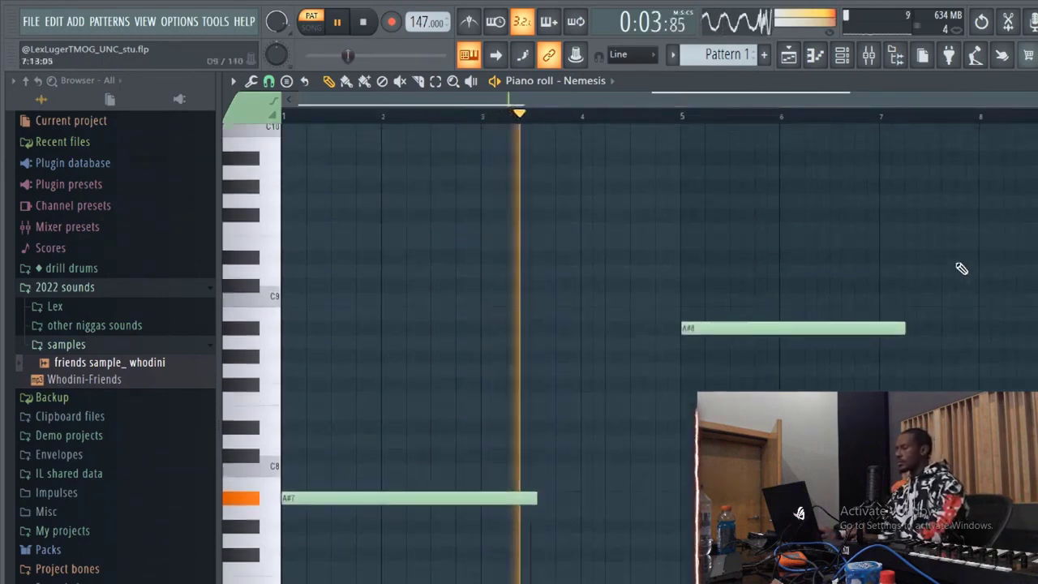
scroll(949, 278, down, 2)
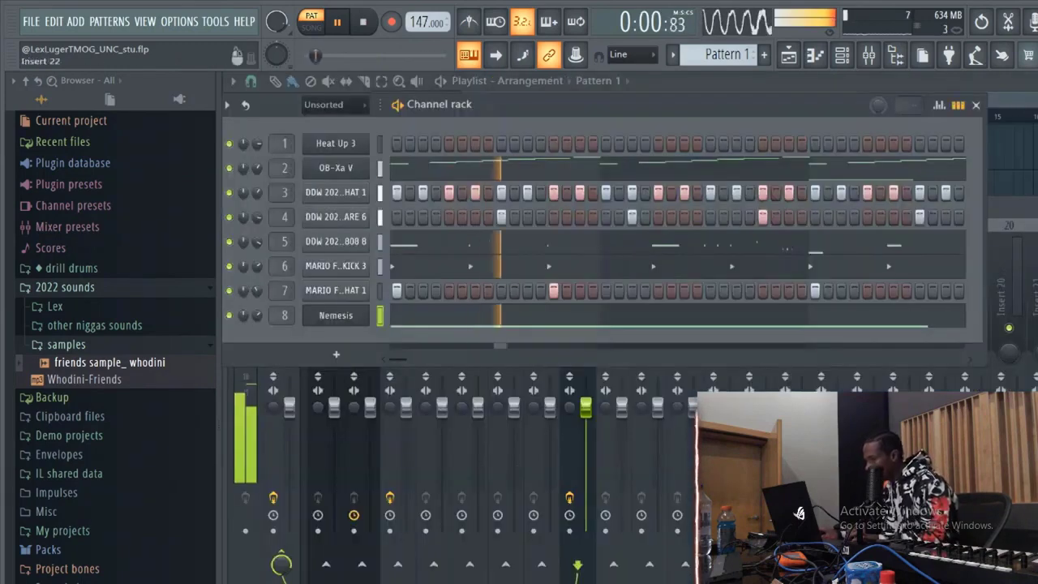
- Load Ghz Megaverb 3 in the second effect slot of the Nemesis mixer track and set its dry gain to -3.5 dB
key(Escape)
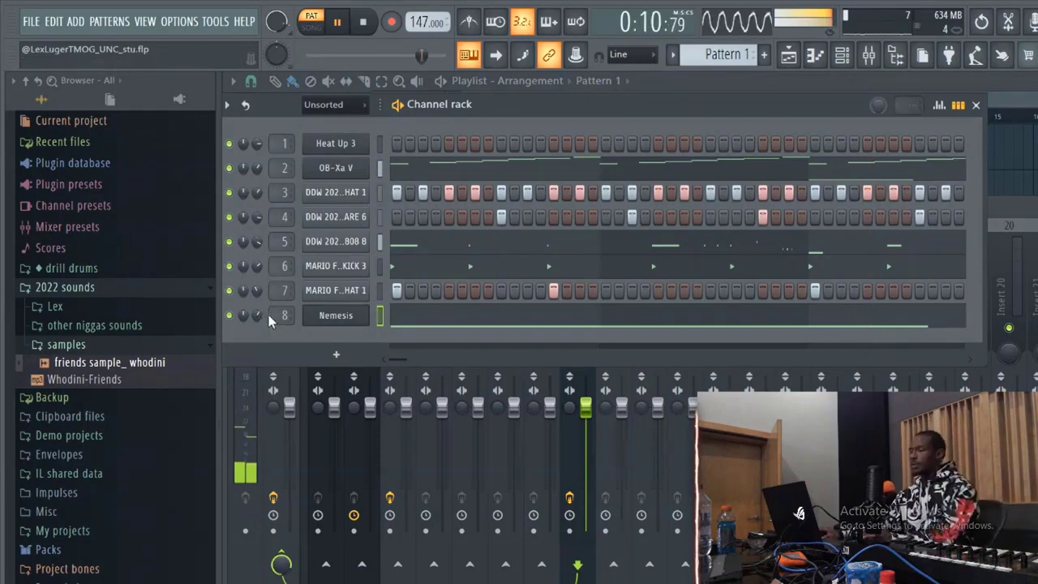
scroll(258, 315, down, 3)
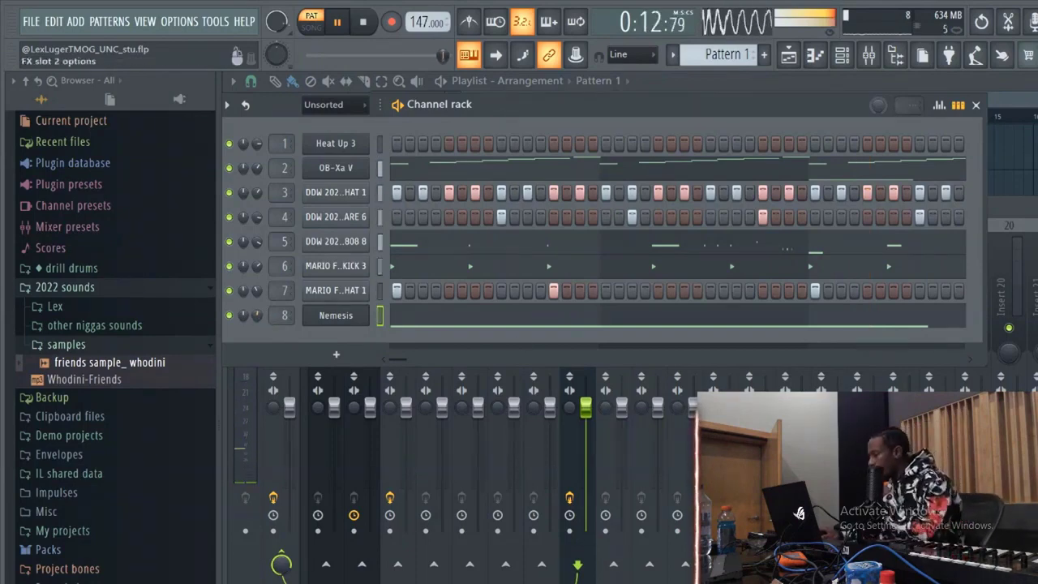
click(1037, 280)
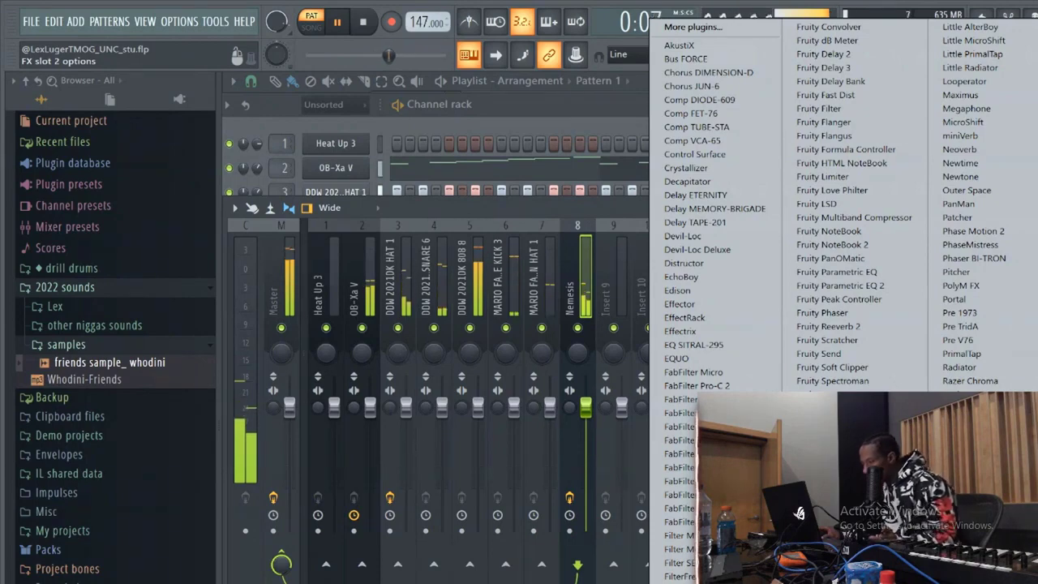
click(831, 490)
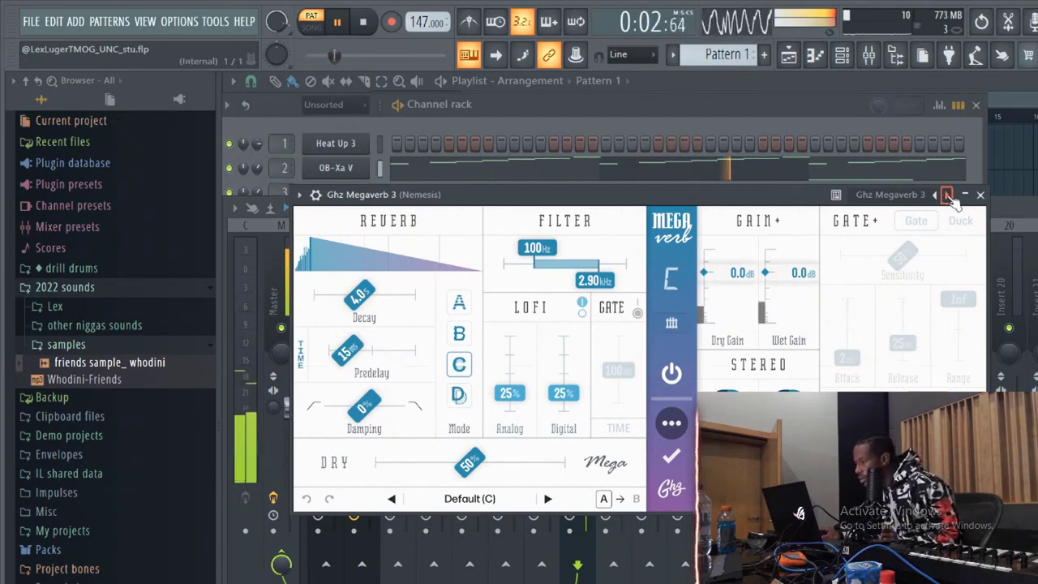
click(896, 197)
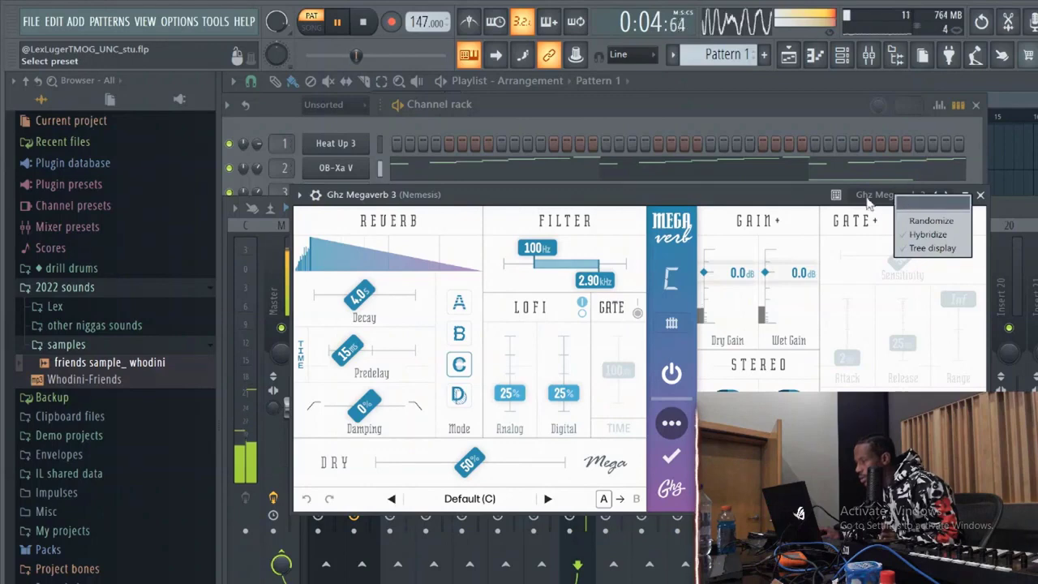
drag(704, 273, 708, 278)
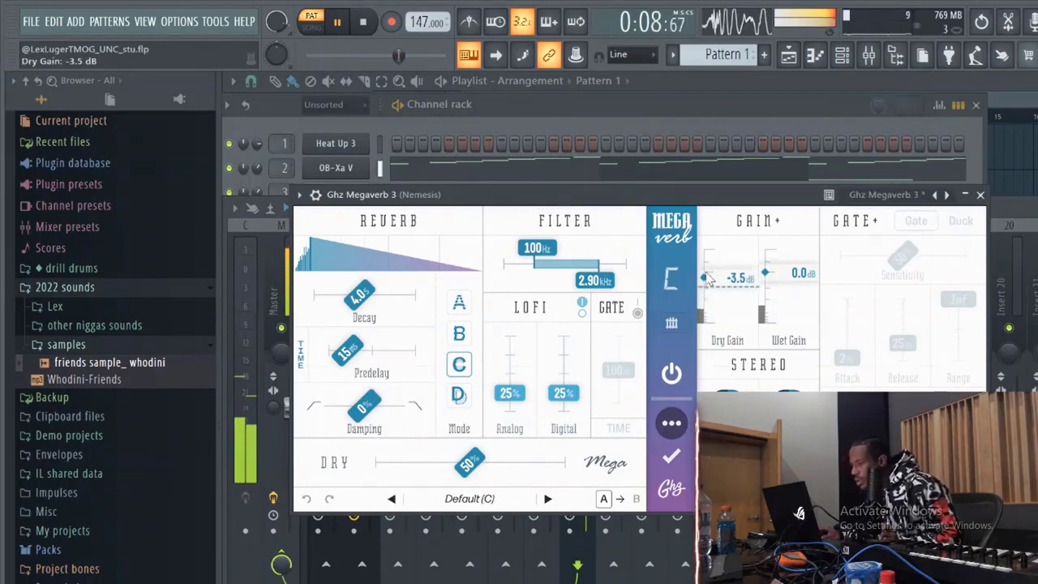
- Open Heat Up 3 and record a two-voice brass part with the Badass preset into Pattern 1
click(478, 121)
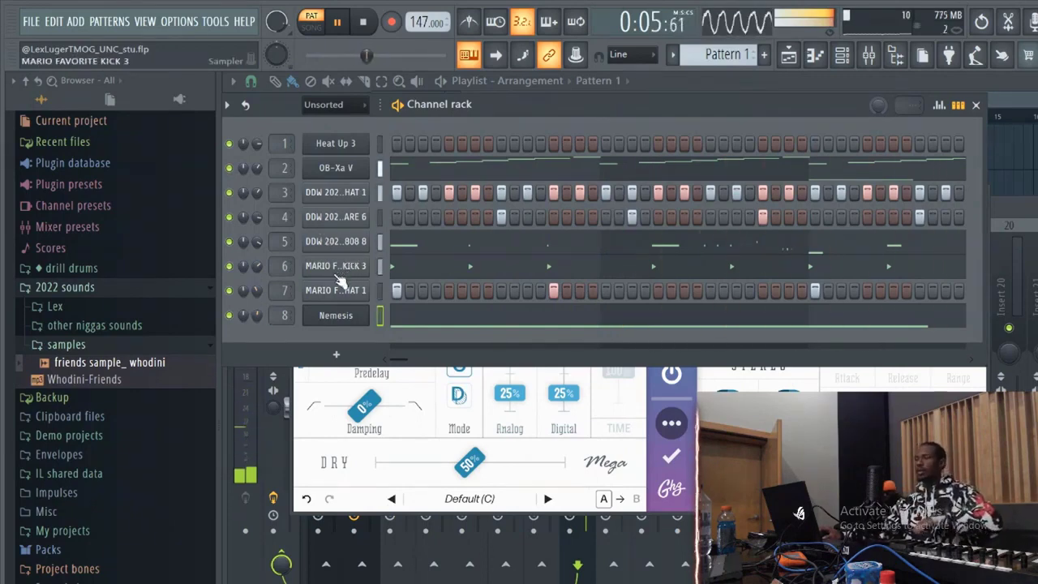
click(341, 145)
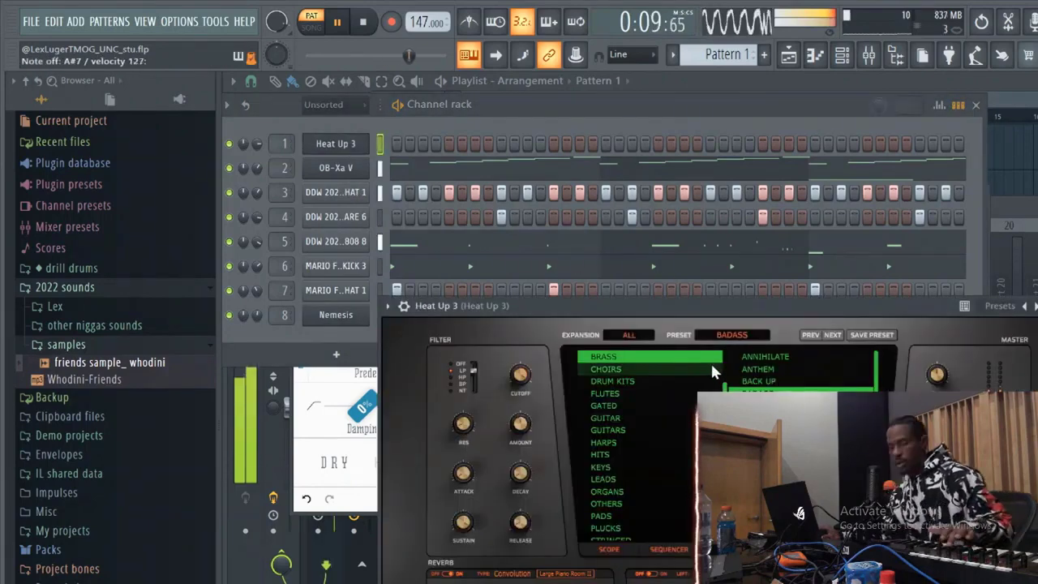
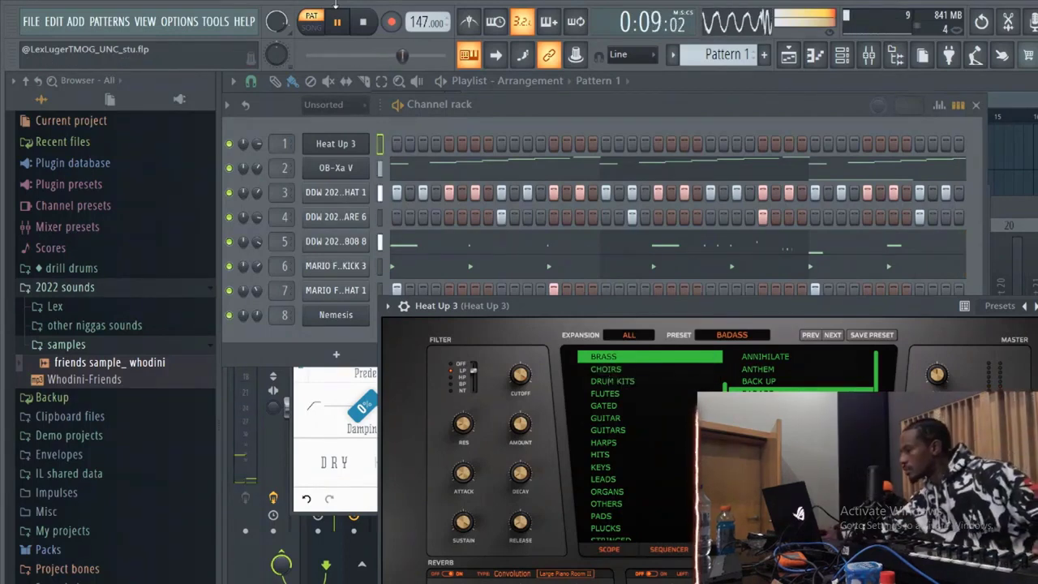
click(347, 31)
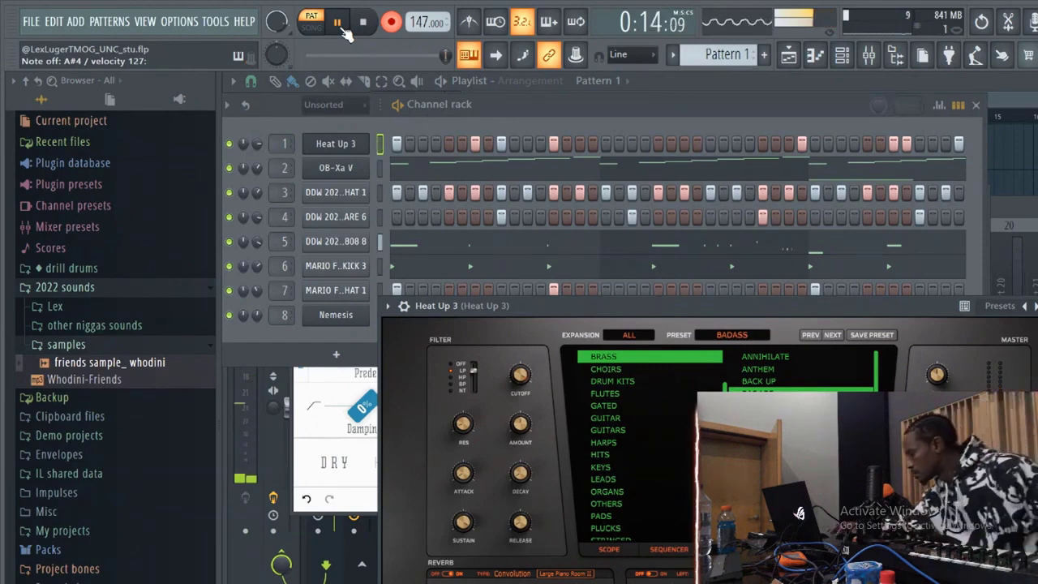
click(337, 23)
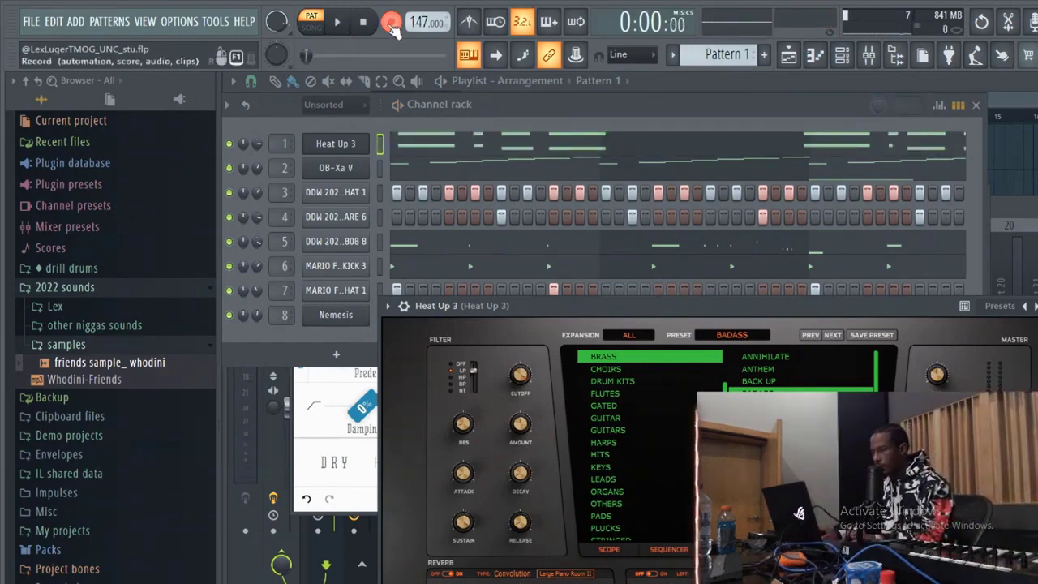
- Open the Heat Up 3 part in the piano roll during playback, select all its notes and quantize their start times
click(341, 25)
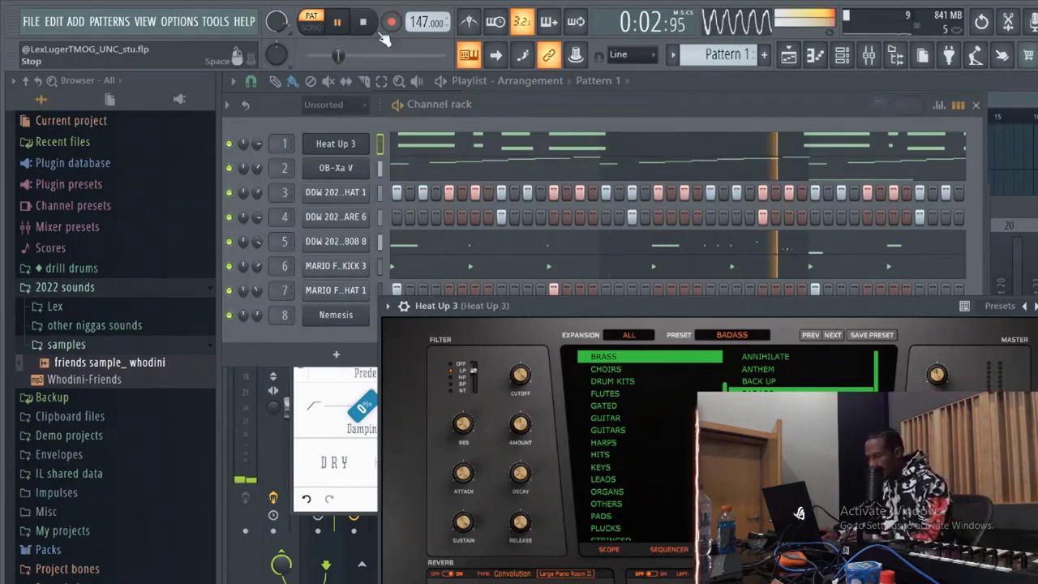
click(514, 110)
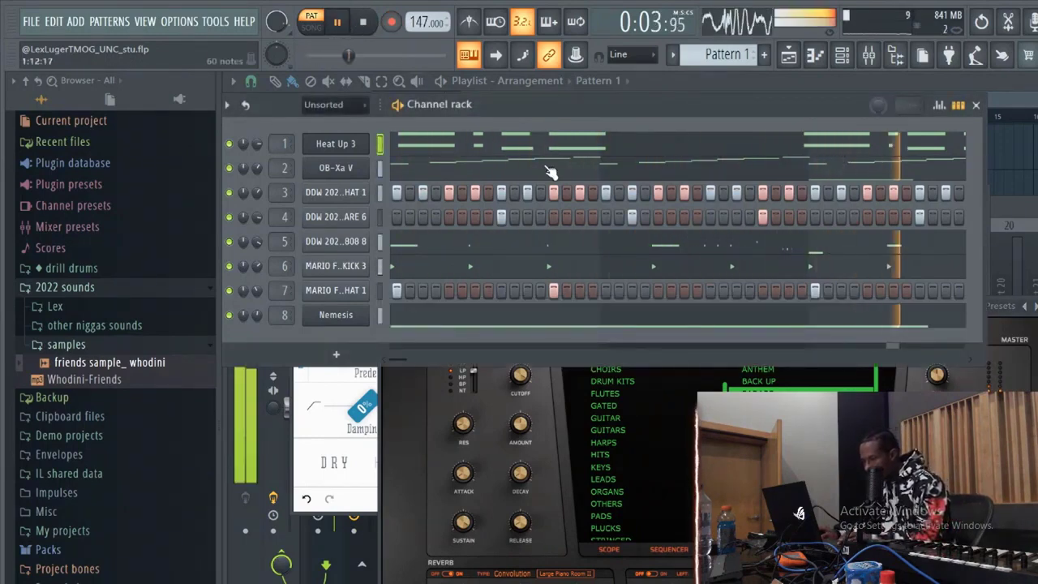
click(470, 143)
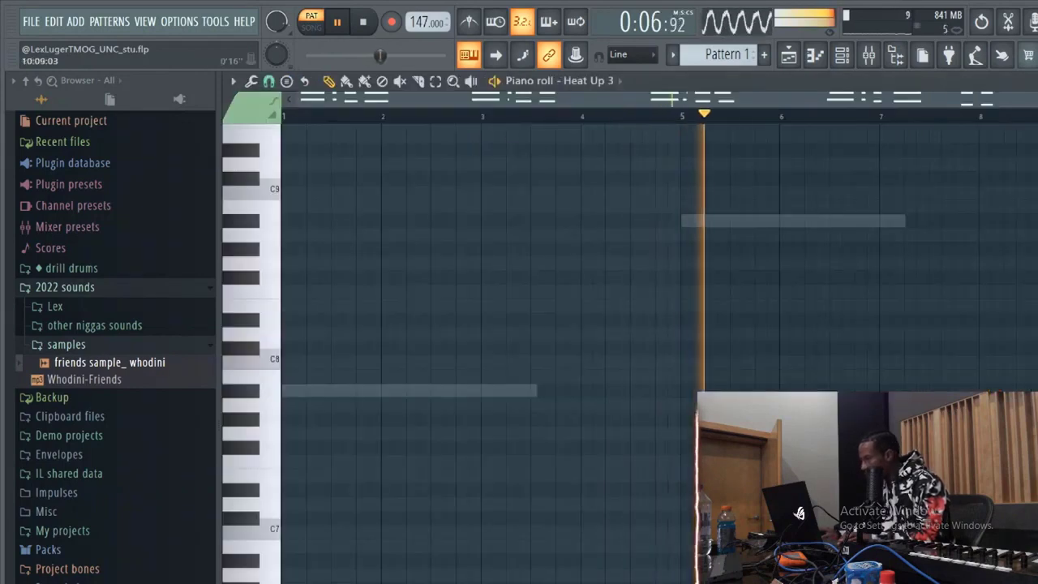
scroll(744, 302, down, 1)
scroll(771, 310, down, 5)
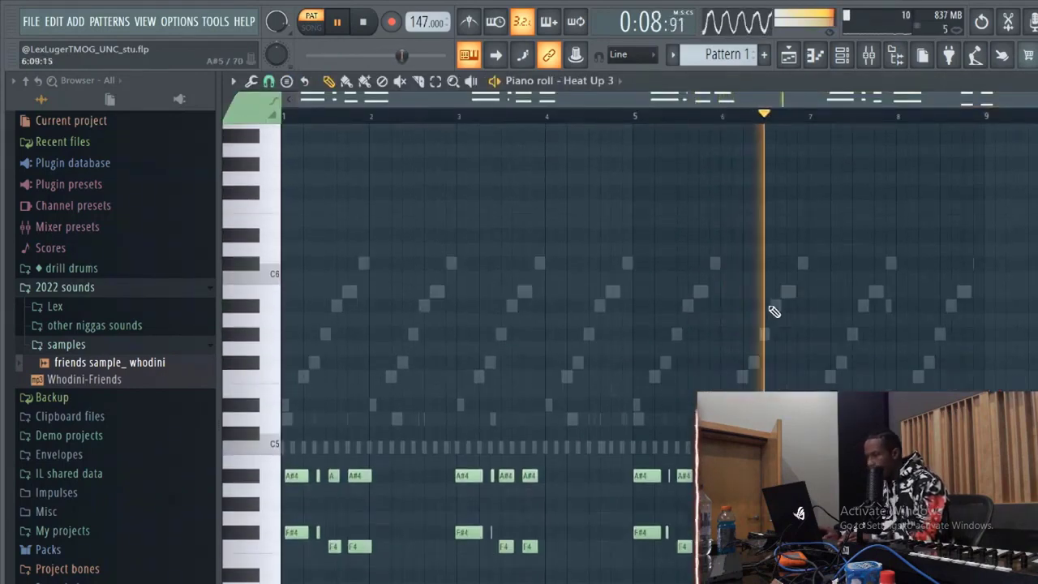
click(438, 84)
drag(1020, 254, 100, 553)
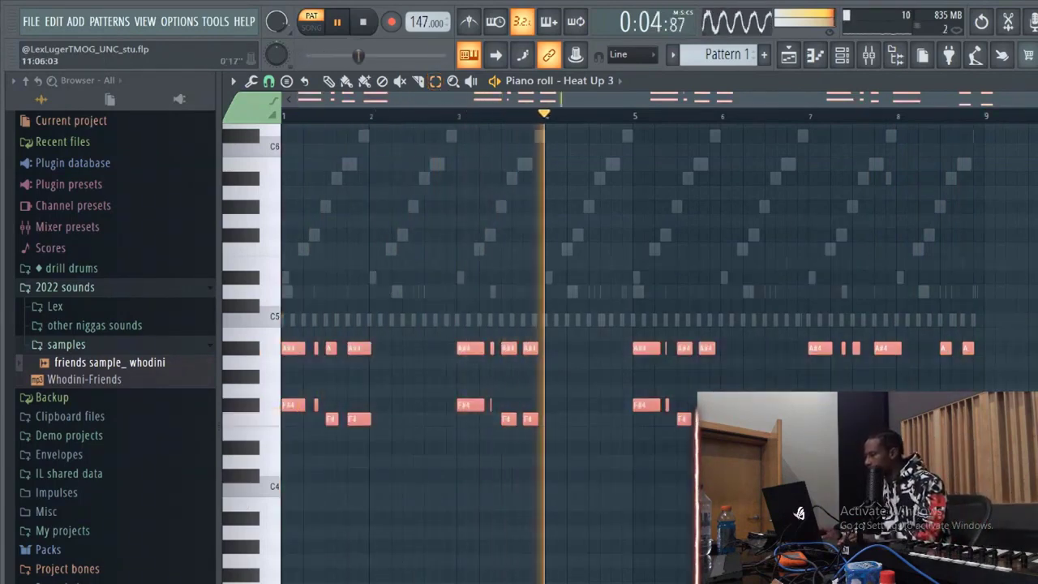
- Turn on loop mode in the Heat Up 3 piano roll and switch to the Draw tool
drag(1037, 99, 668, 150)
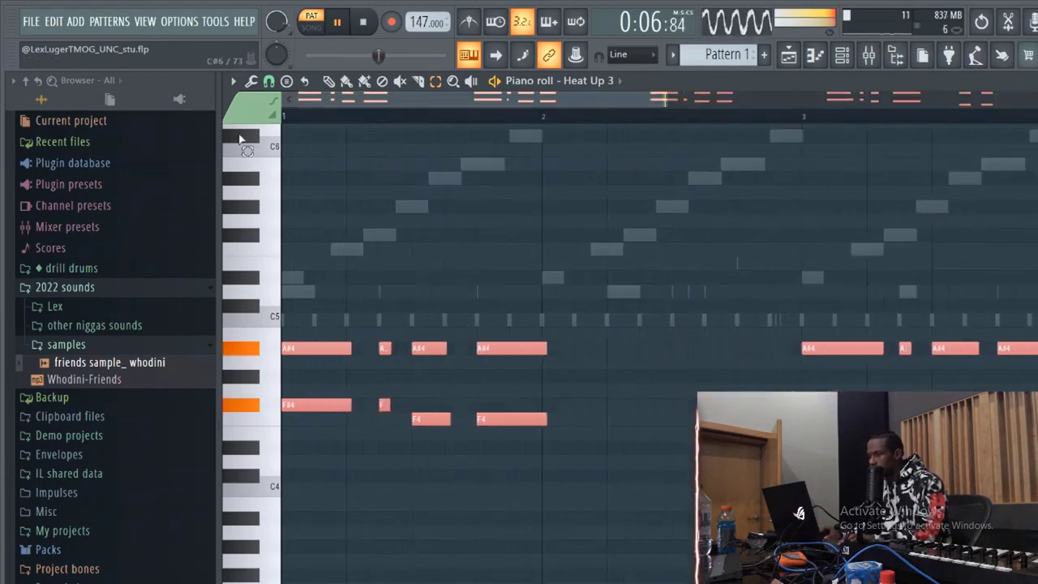
click(307, 83)
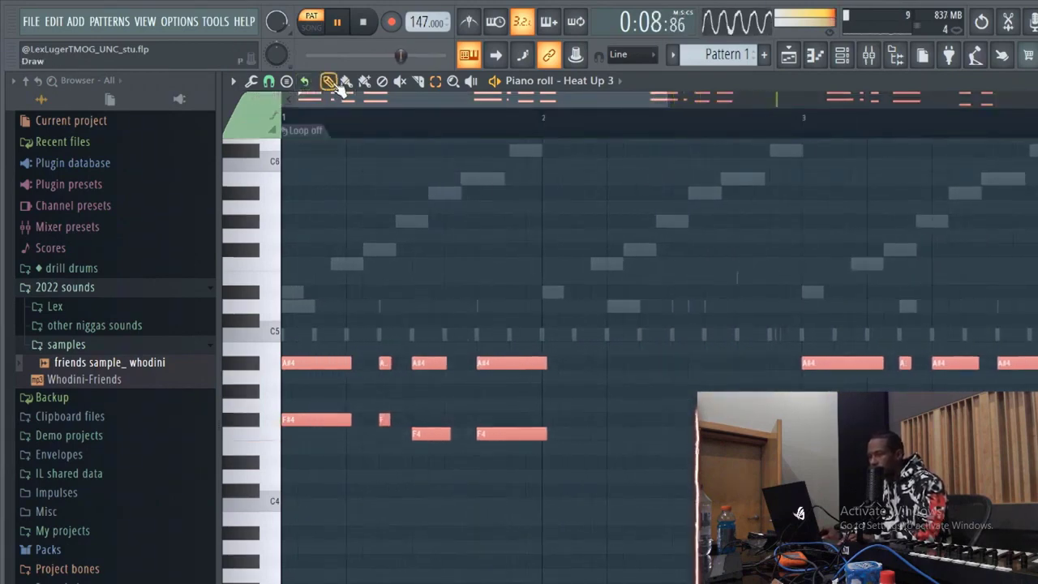
click(54, 21)
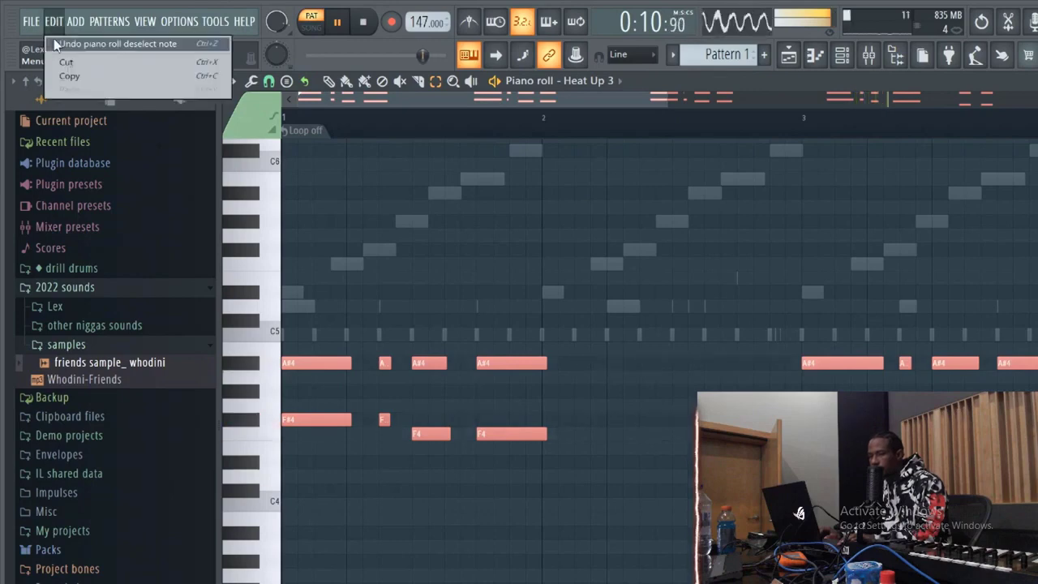
click(329, 84)
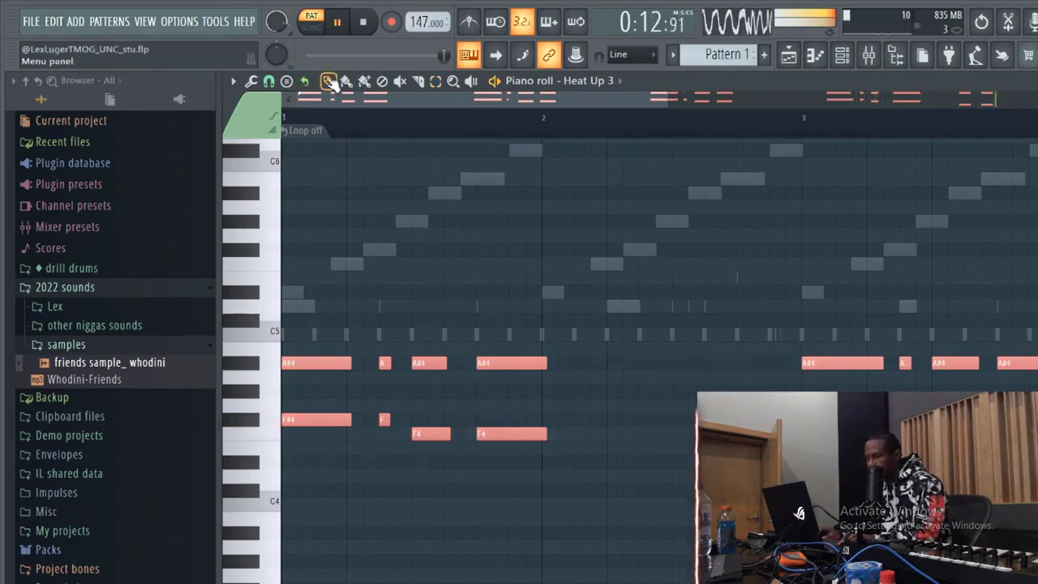
click(328, 81)
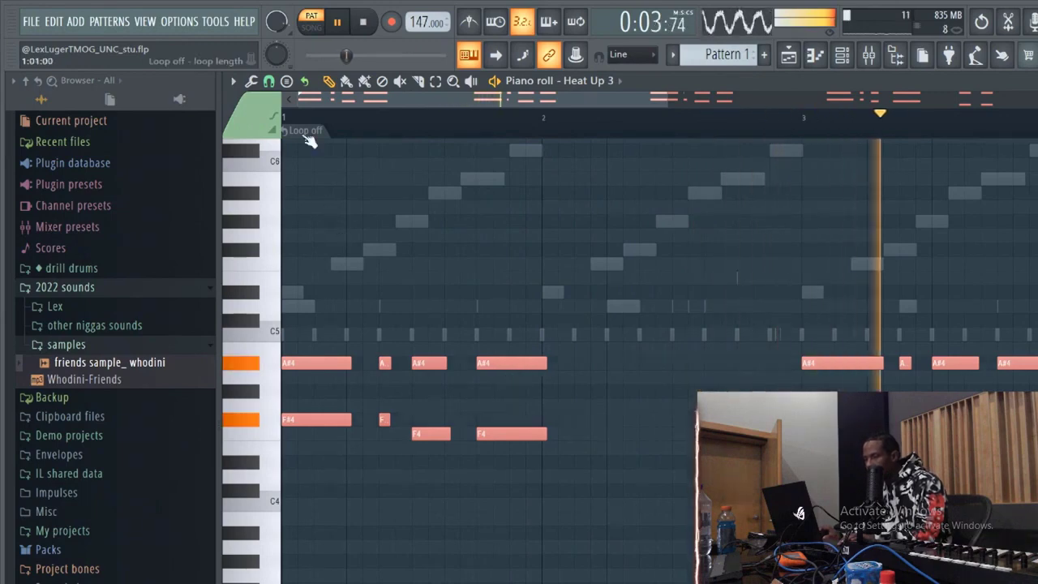
- Try the 1/2 step and 1/6 step snap settings in the piano roll and settle on 1/2 beat
click(269, 81)
click(295, 196)
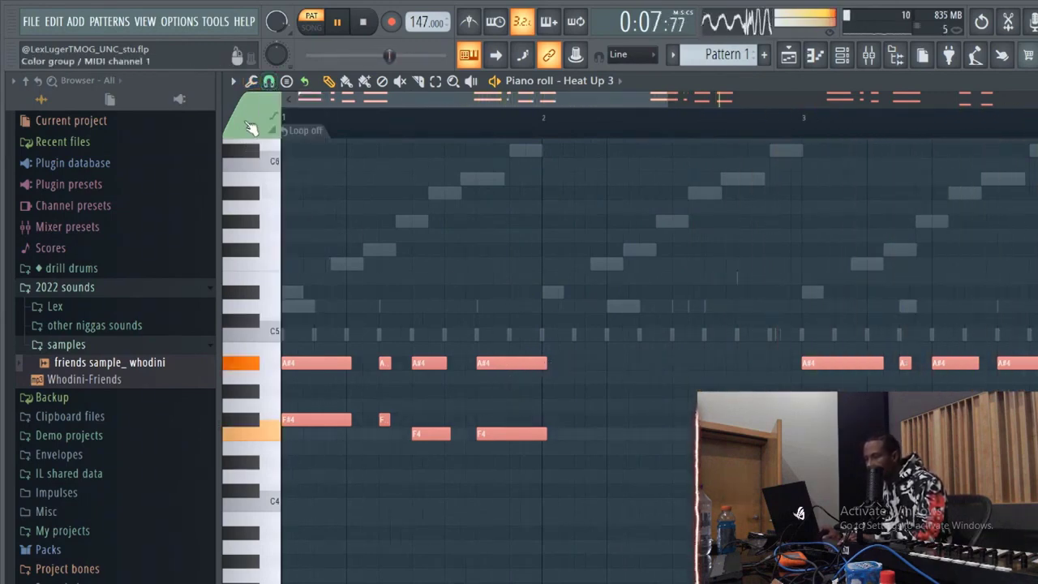
click(270, 81)
click(284, 212)
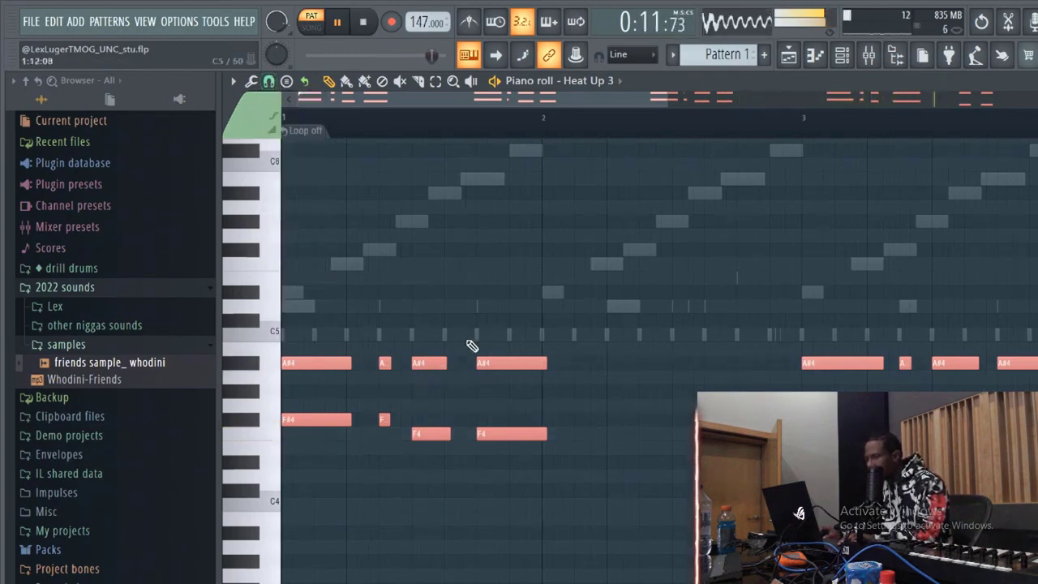
click(270, 81)
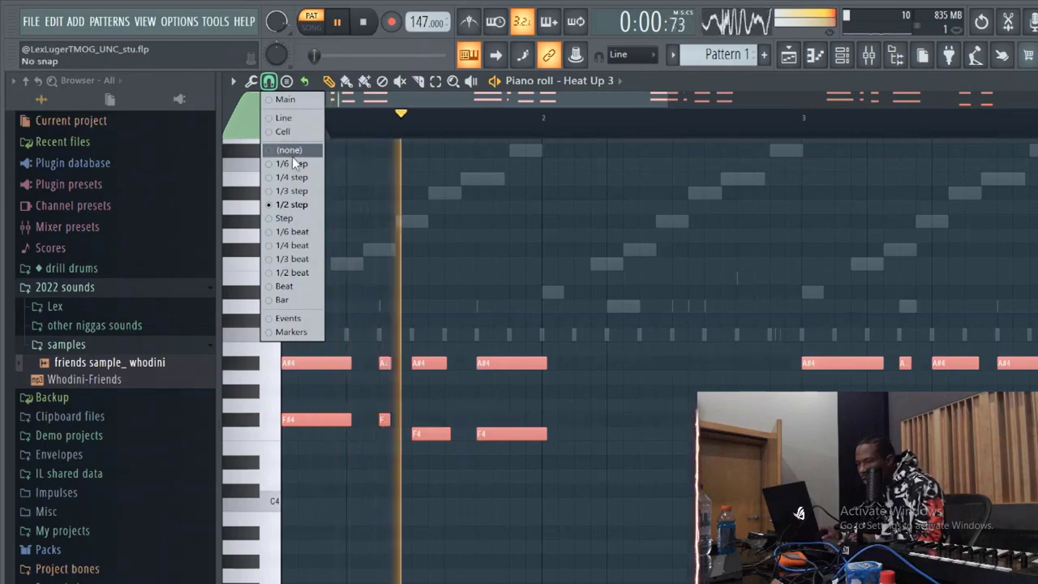
click(288, 150)
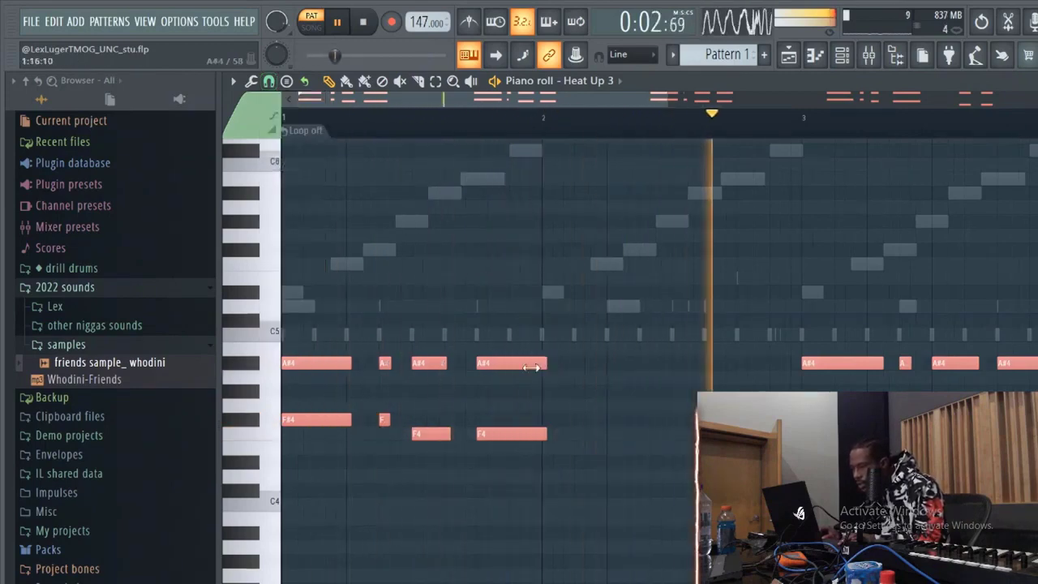
click(269, 81)
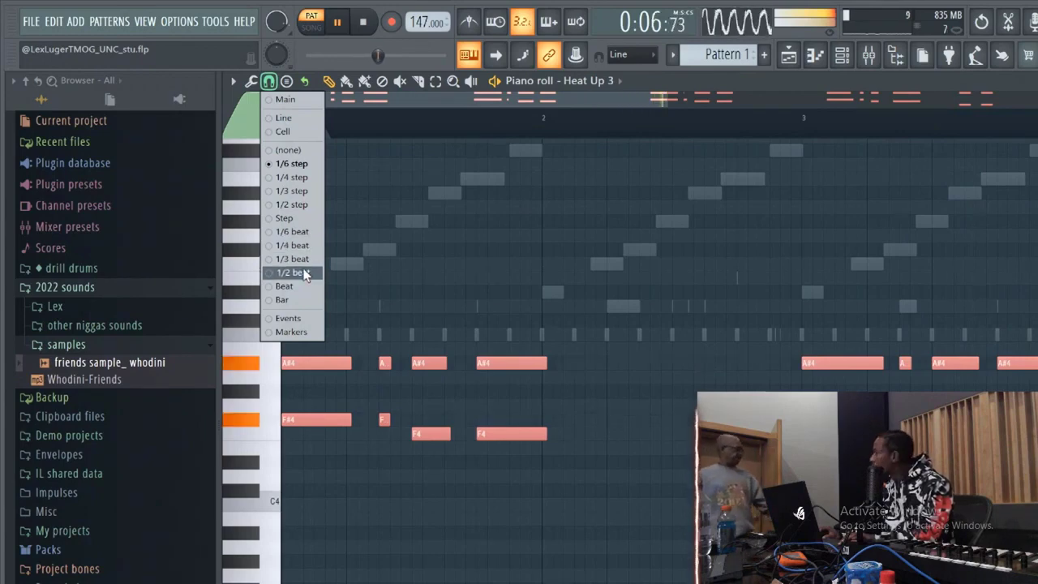
click(305, 272)
click(549, 366)
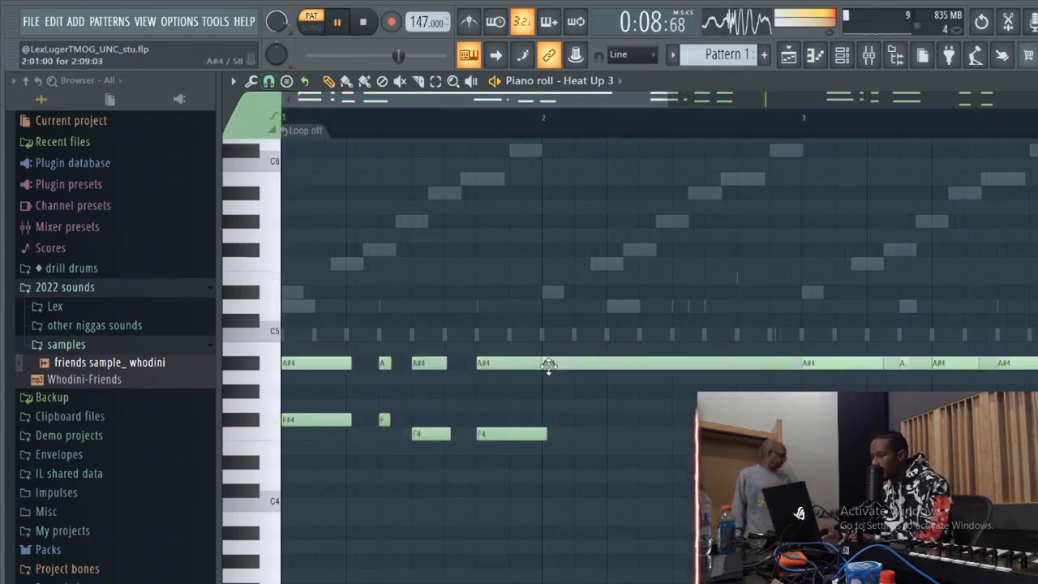
click(53, 21)
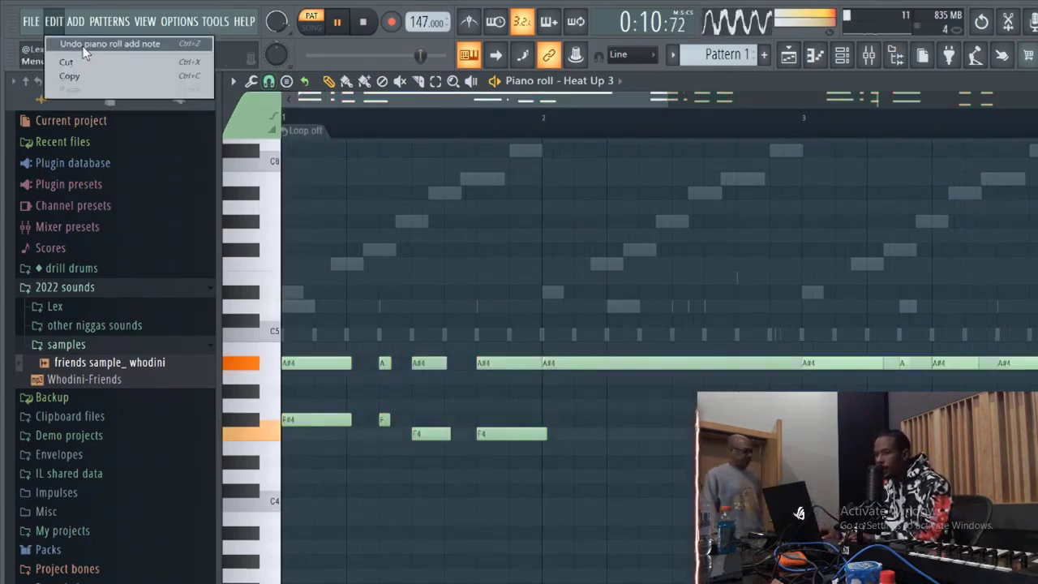
click(81, 40)
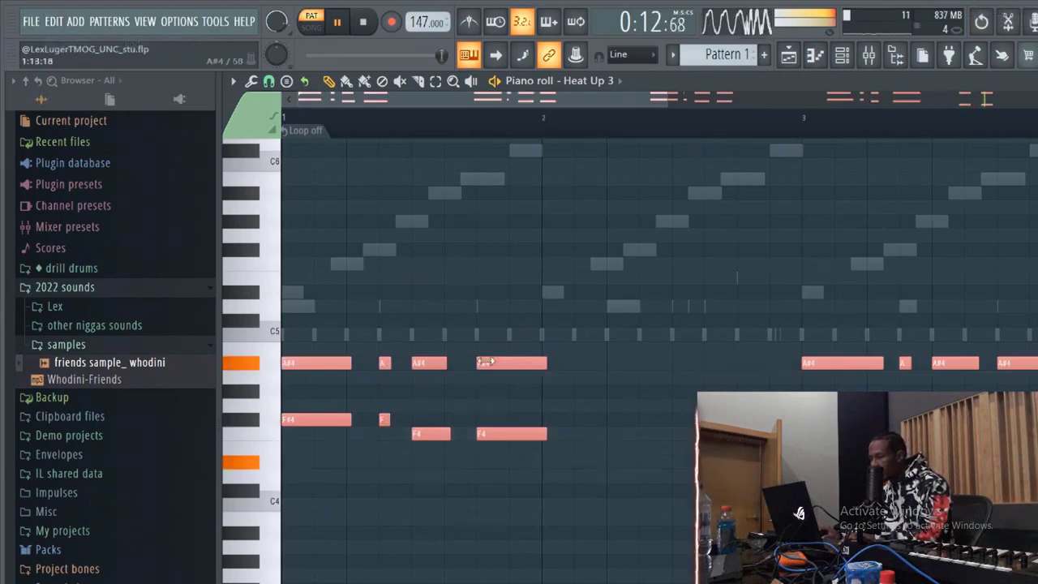
- Set the piano roll snap to (none) and slightly shorten all the selected brass notes so the fourth chord ends about at bar 2
click(268, 82)
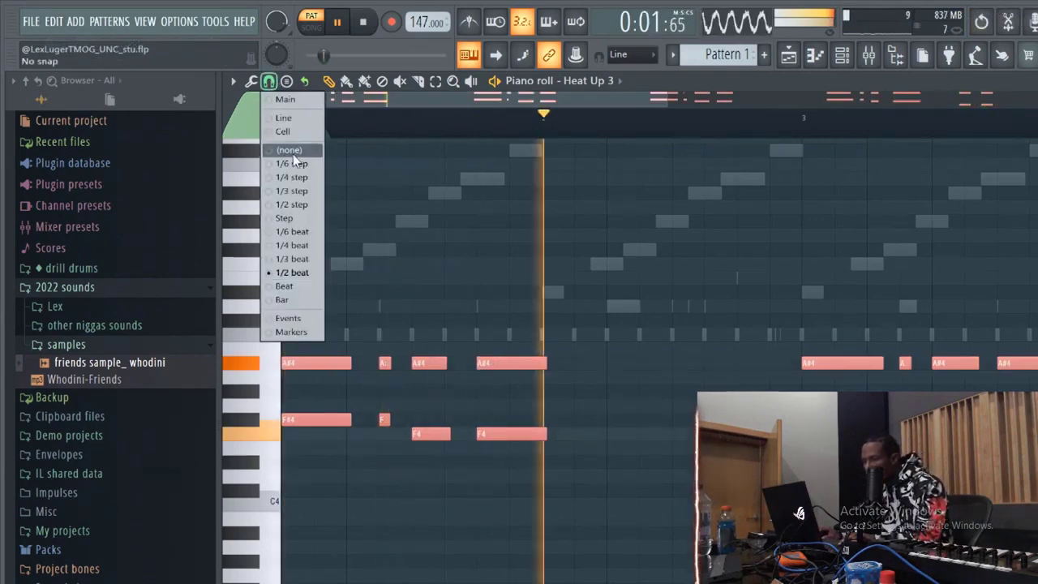
click(285, 146)
drag(547, 362, 543, 362)
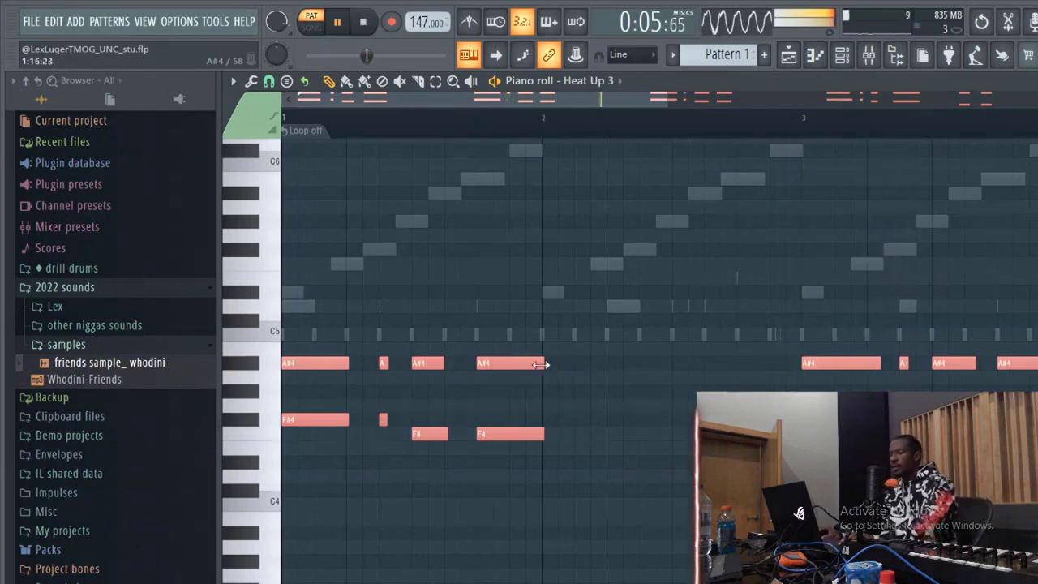
- Try the 1/2 step snap setting in the piano roll and settle on Line
click(268, 81)
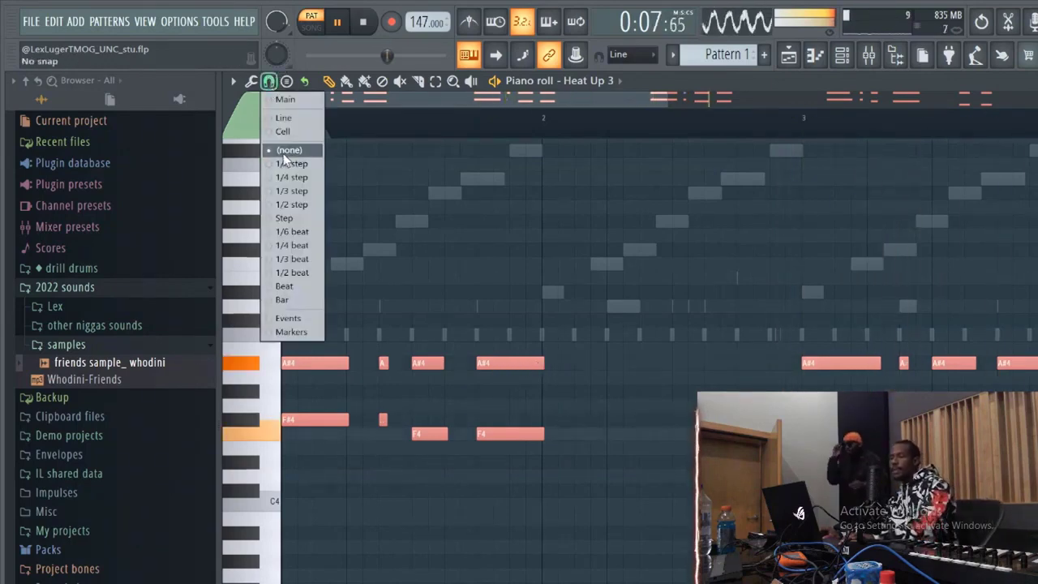
click(285, 153)
click(269, 82)
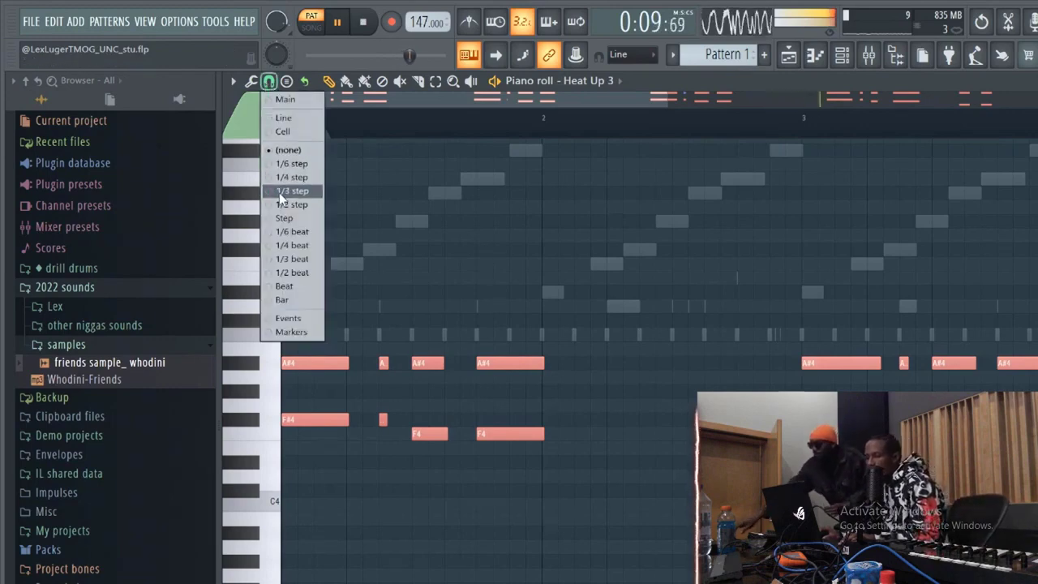
click(284, 204)
click(268, 81)
click(284, 116)
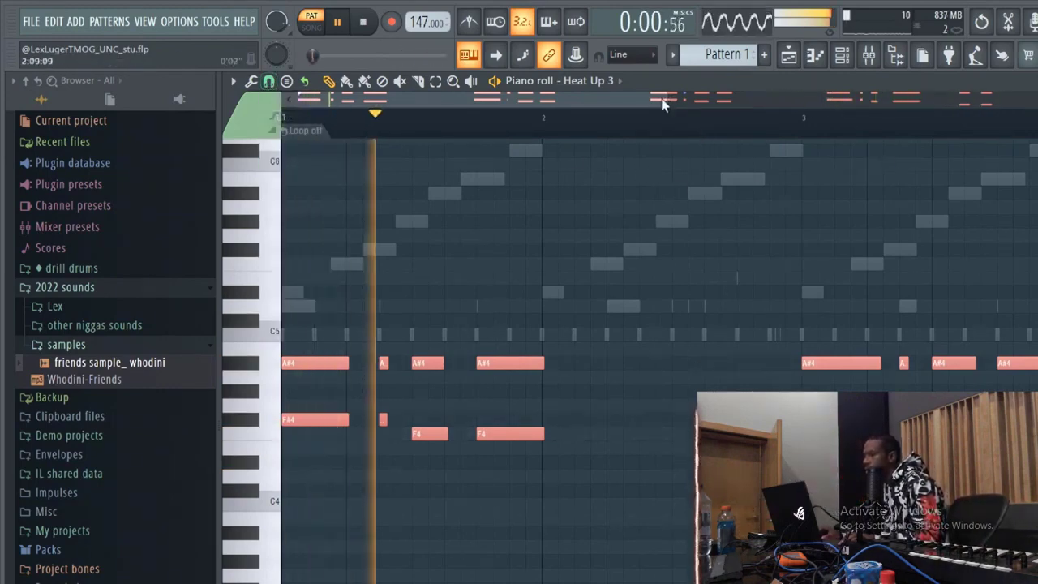
- Duplicate all the Heat Up 3 notes and raise the copy one octave, aligned to the start of bar 1
drag(664, 97, 1028, 96)
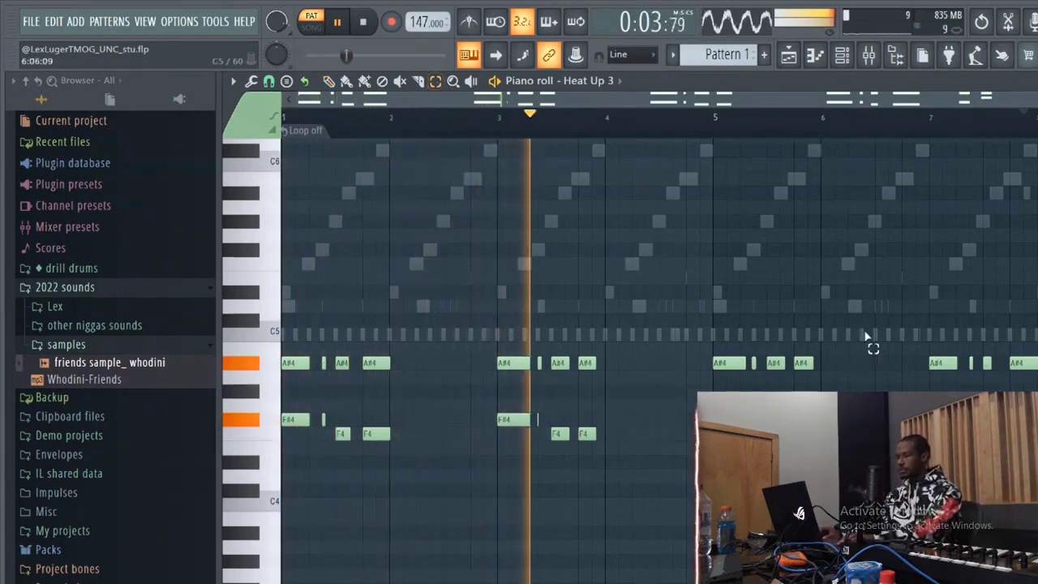
drag(1036, 299, 58, 467)
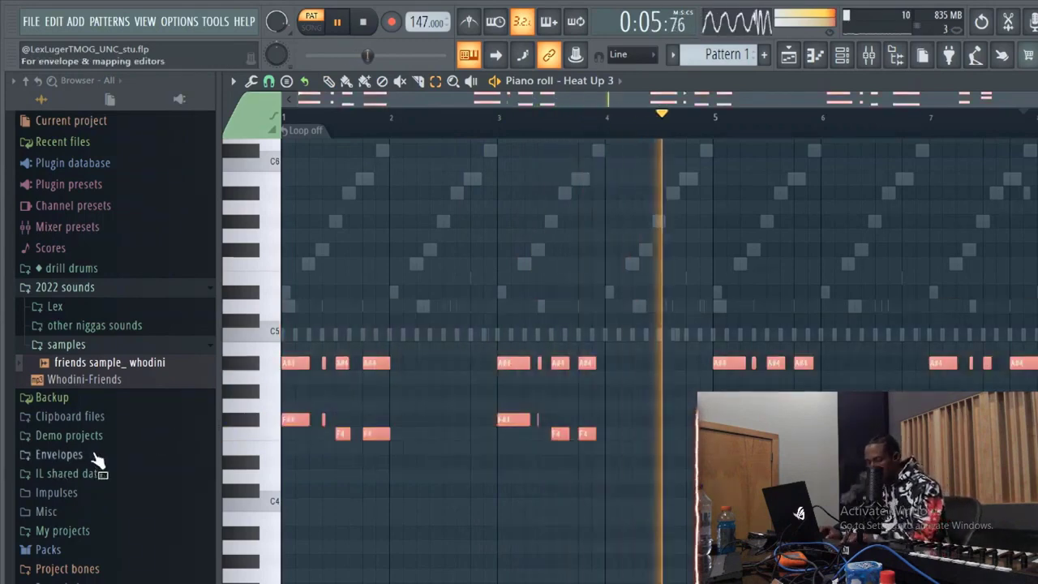
key(ctrl+v)
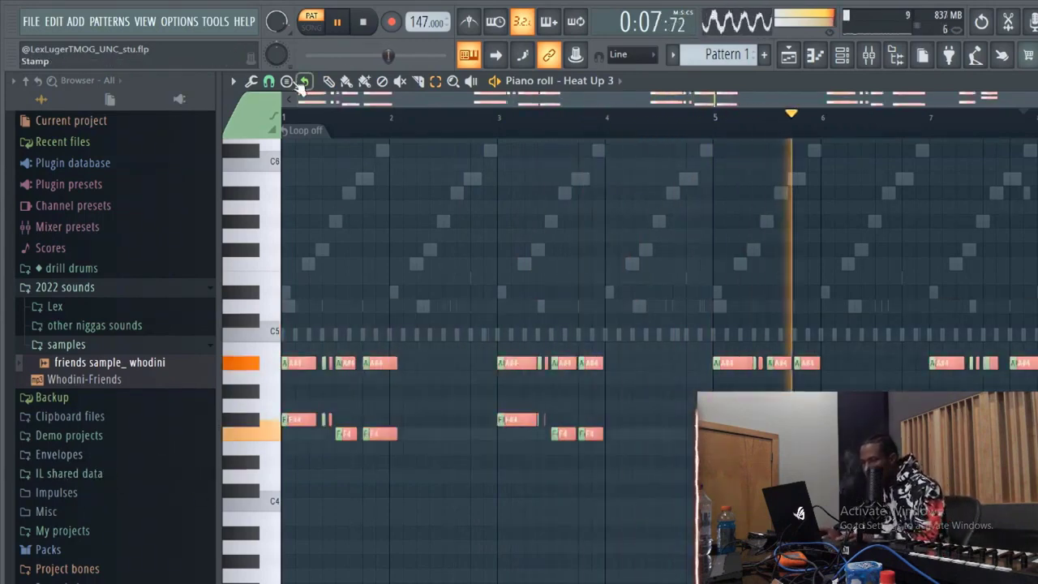
click(328, 82)
mouse_move(301, 363)
mouse_down()
mouse_move(231, 239)
mouse_move(280, 198)
mouse_up()
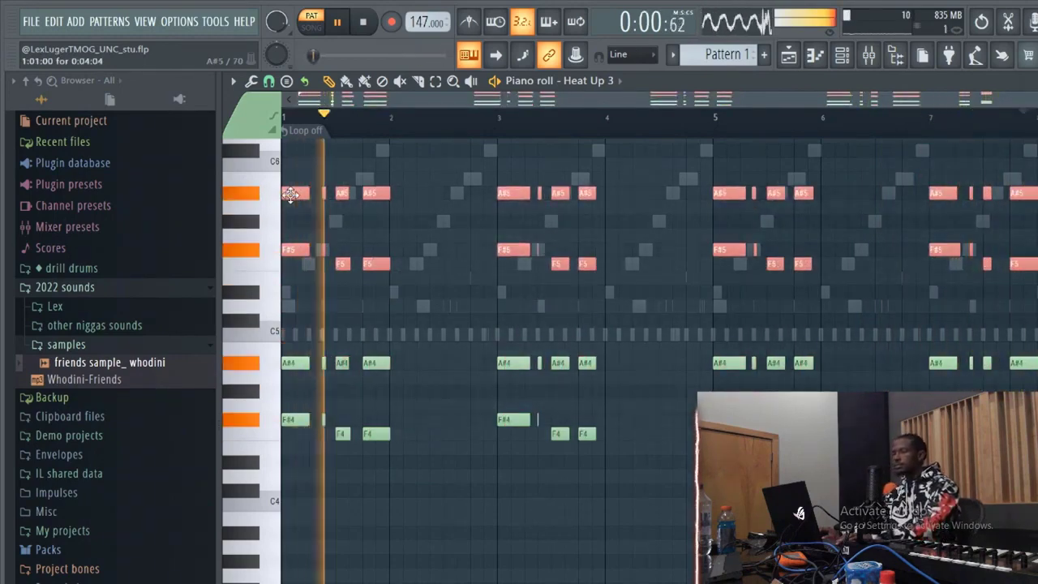
- Try the octave-up copy starting at bar 9, and move it back to the start of bar 1
drag(290, 195, 317, 194)
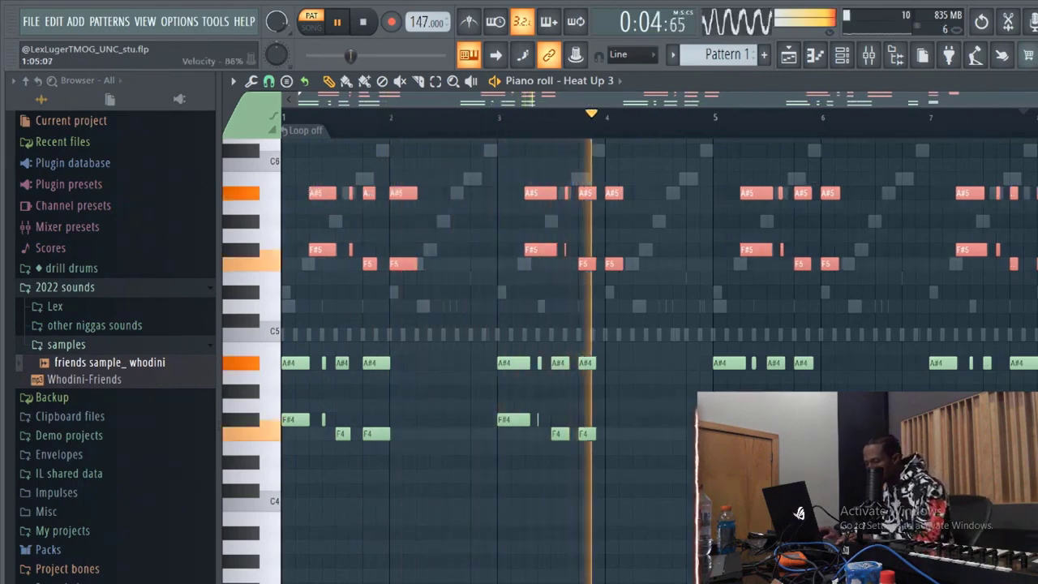
drag(315, 193, 1037, 208)
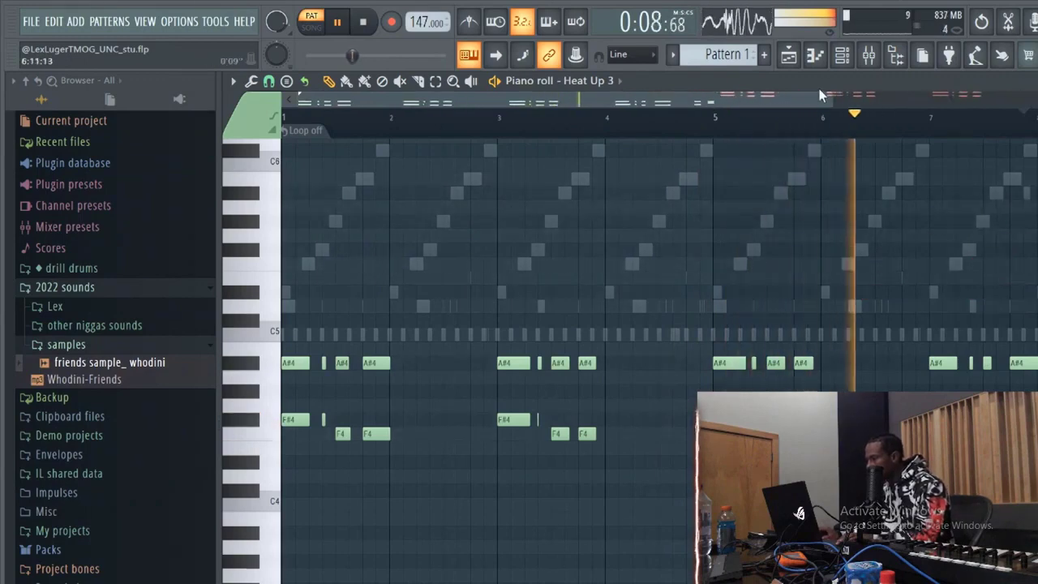
drag(802, 98, 948, 100)
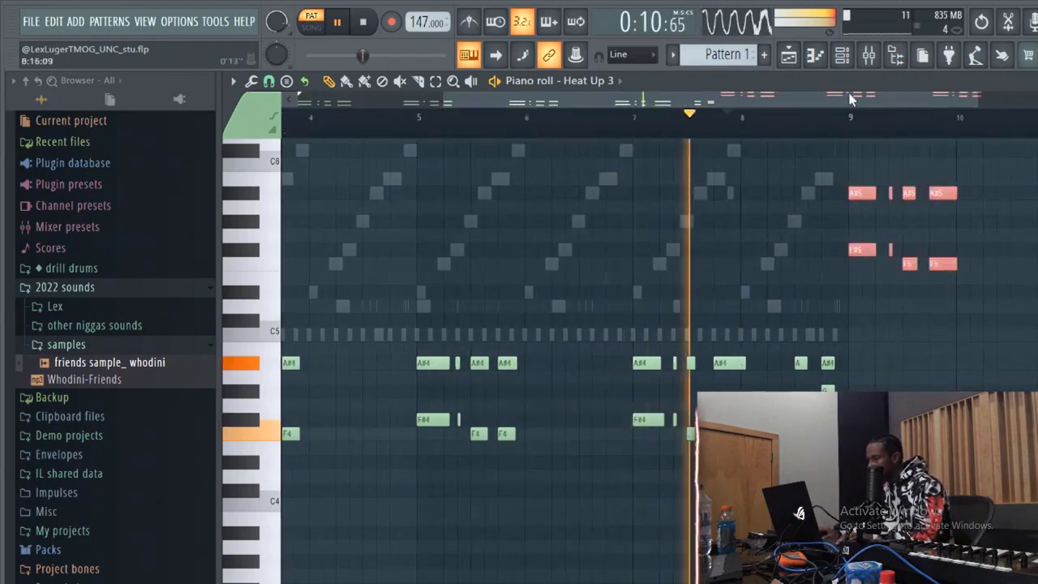
drag(851, 101, 946, 106)
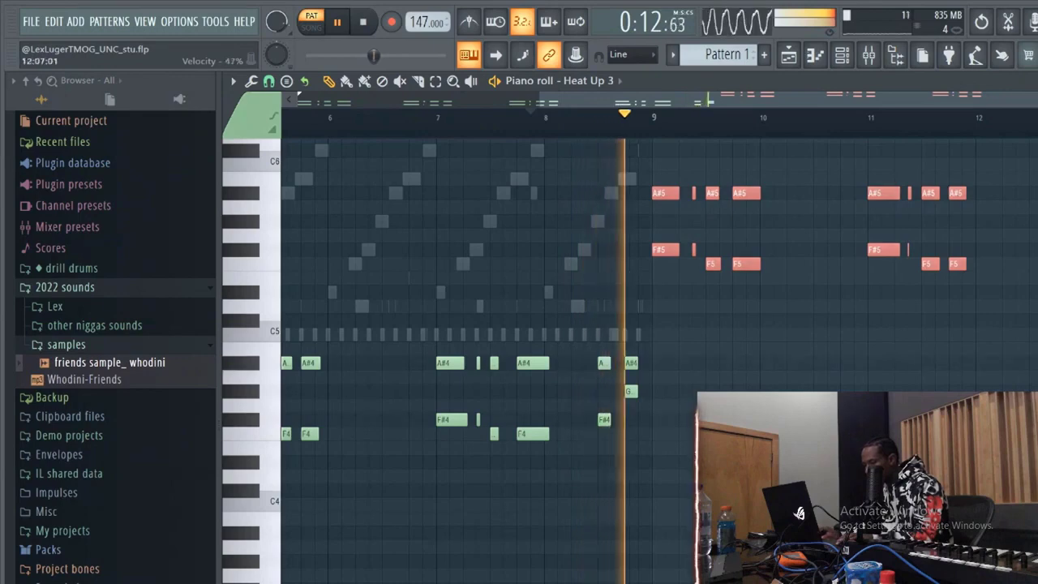
drag(636, 116, 767, 106)
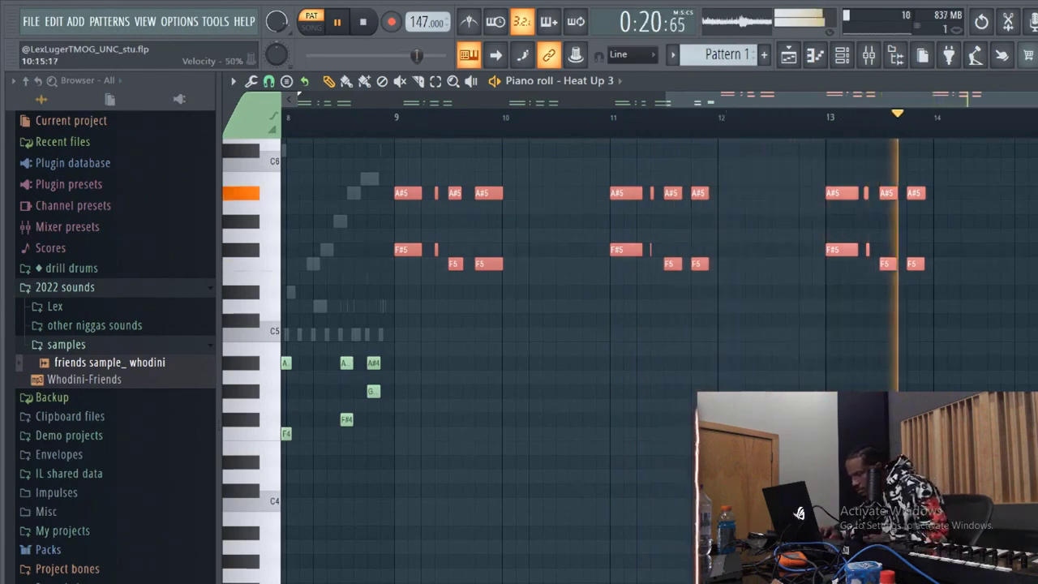
key(alt+t)
key(Escape)
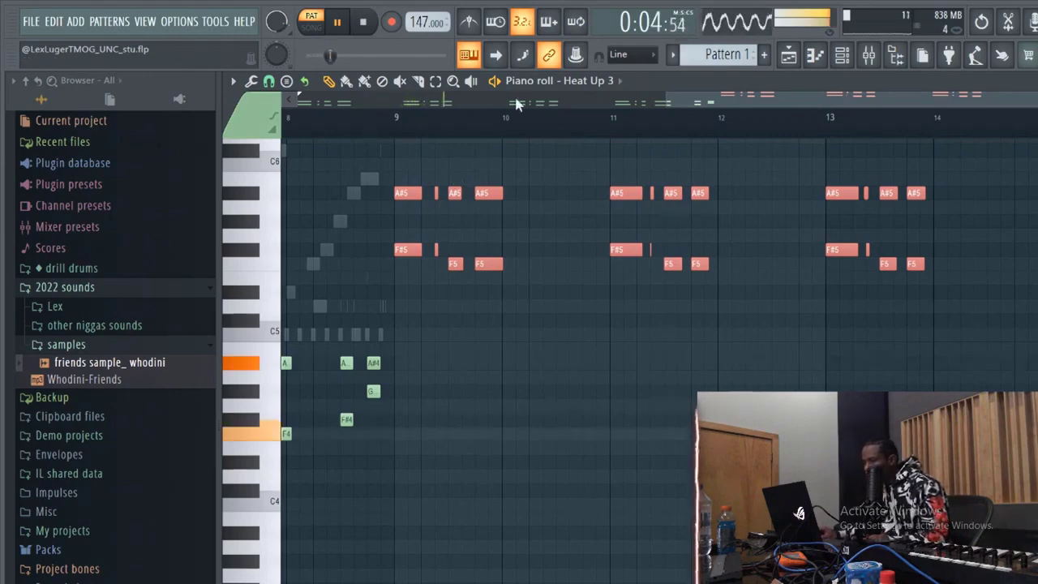
drag(683, 102, 419, 100)
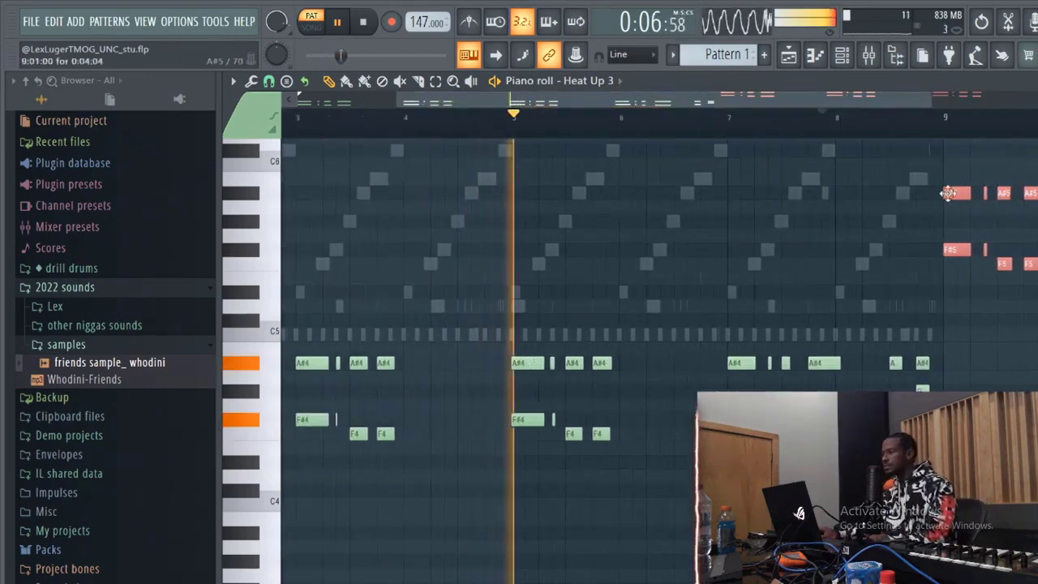
drag(948, 193, 188, 199)
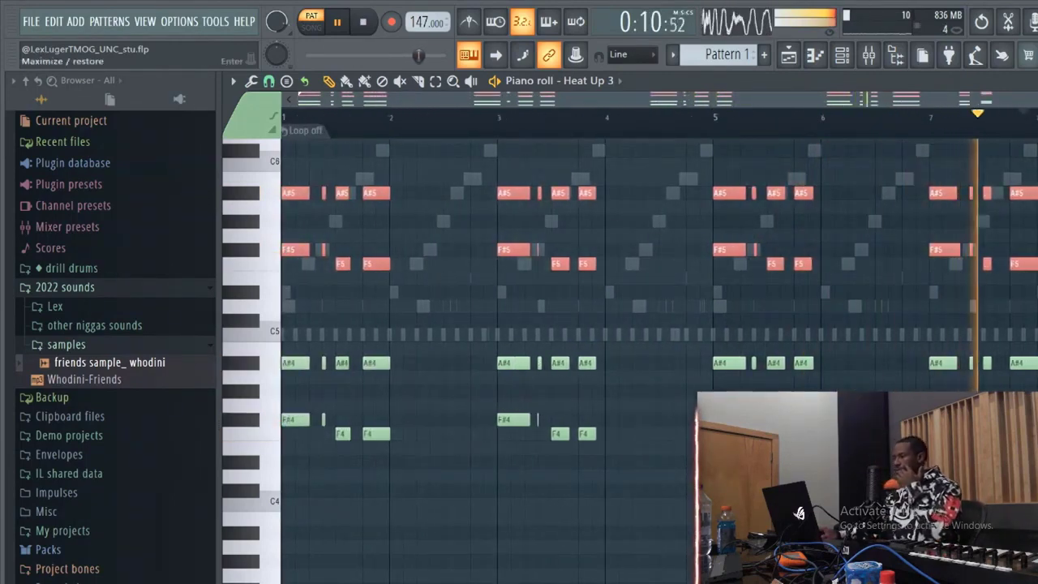
- Return to the channel rack, mute the OB-Xa V channel and copy its notes, stopping playback
click(1035, 81)
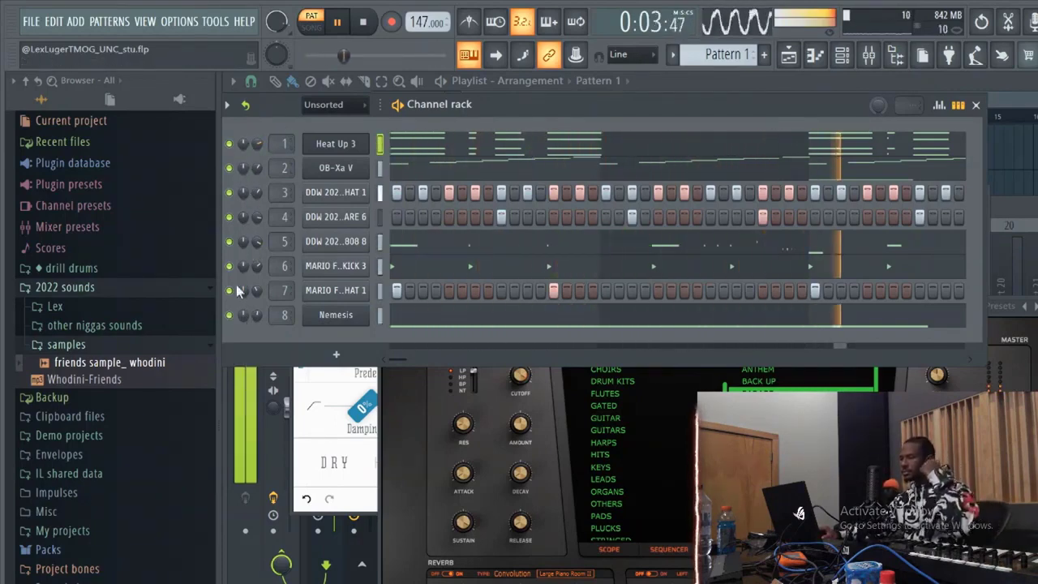
click(230, 168)
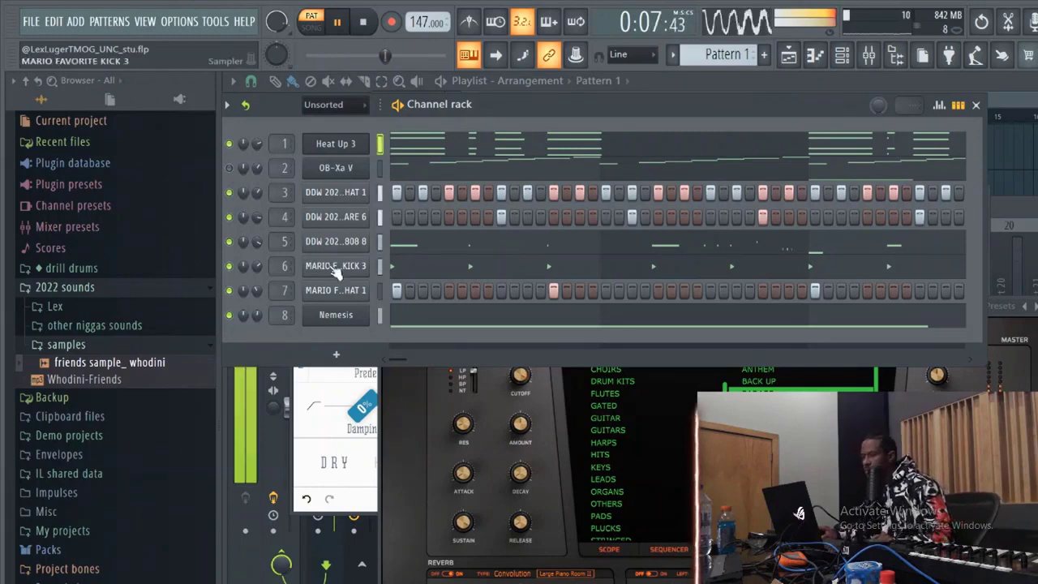
right_click(340, 176)
click(552, 181)
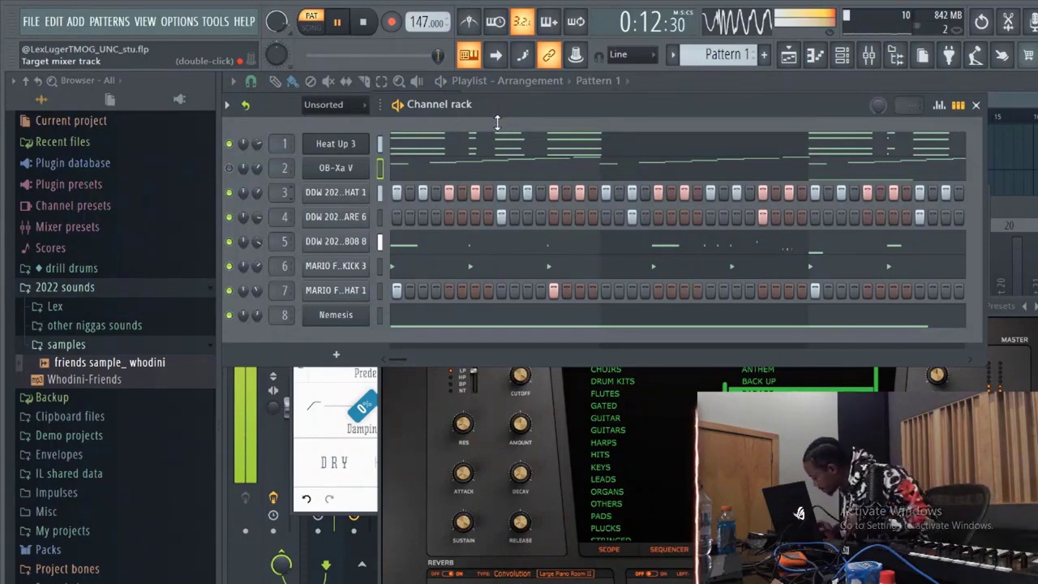
click(365, 28)
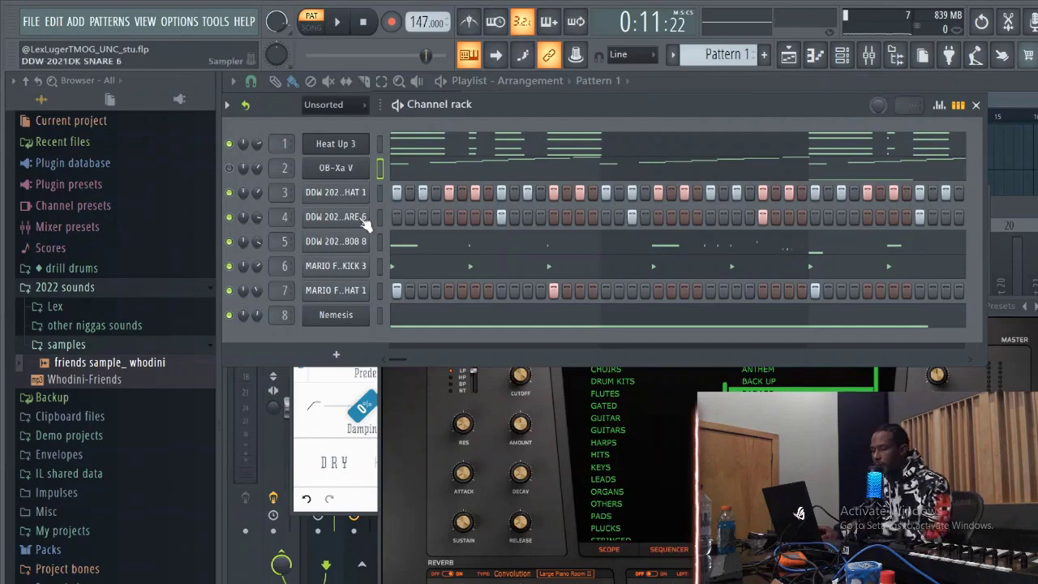
- Add a Philharmonik 2 channel, dismiss its authorization and sound content dialogs, and close the plugin window
click(337, 353)
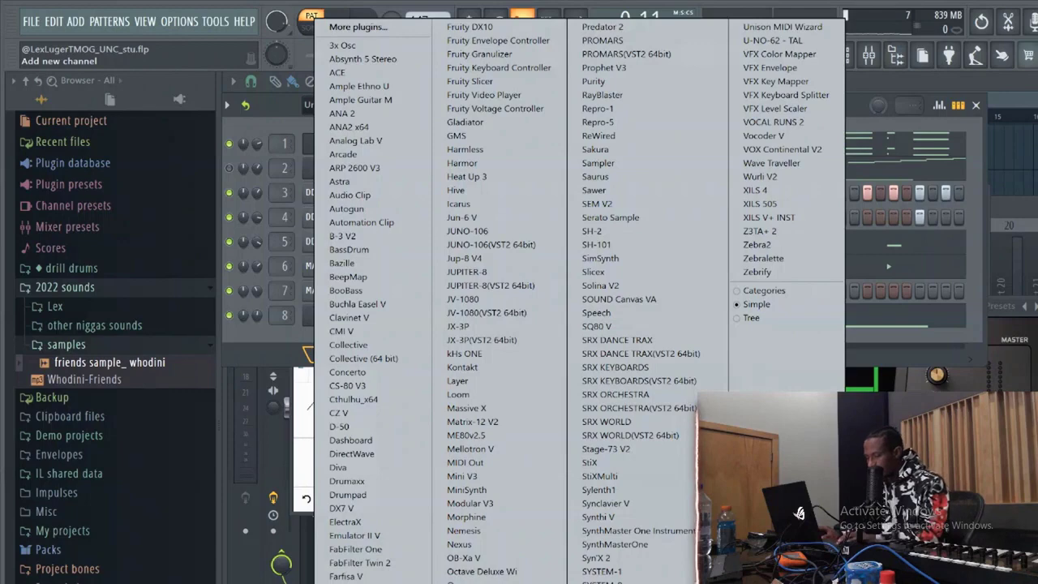
click(475, 583)
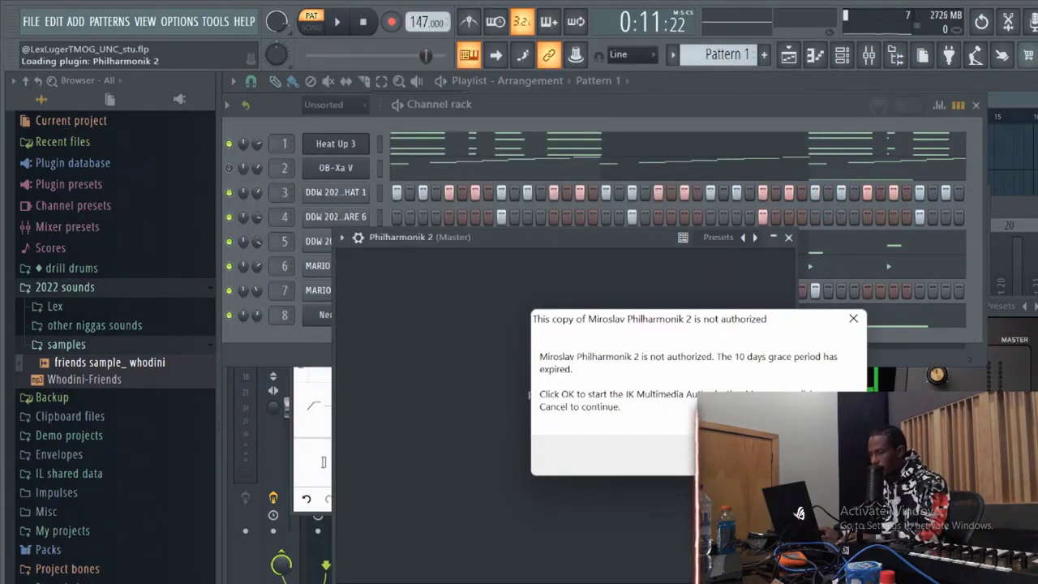
click(820, 454)
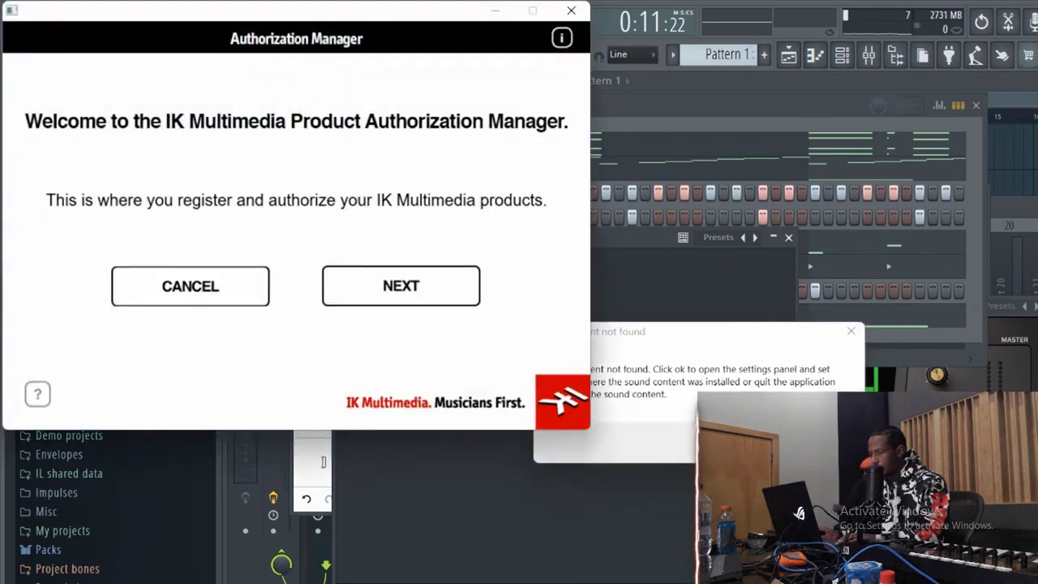
click(571, 11)
click(820, 443)
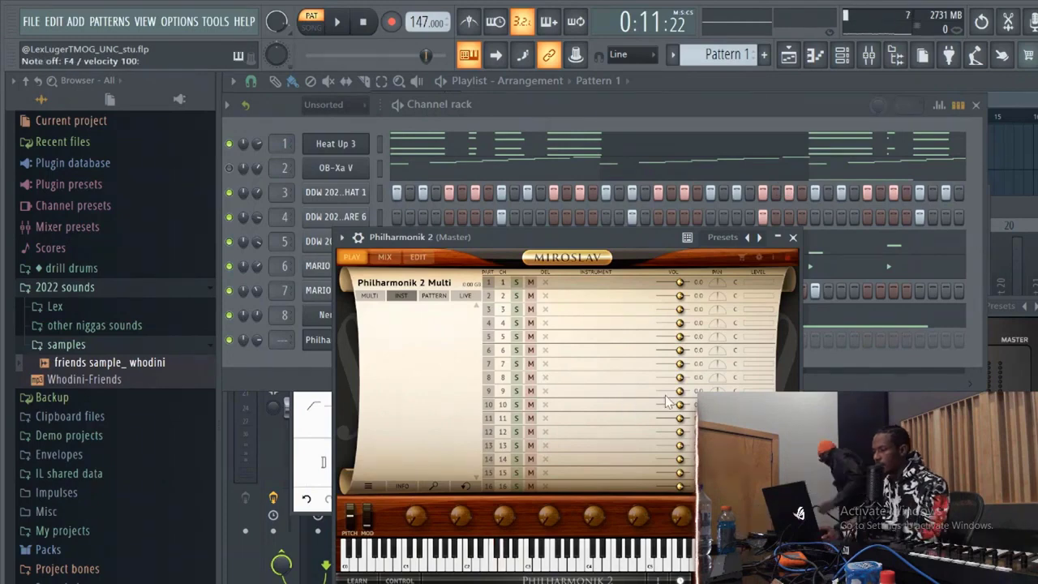
click(793, 236)
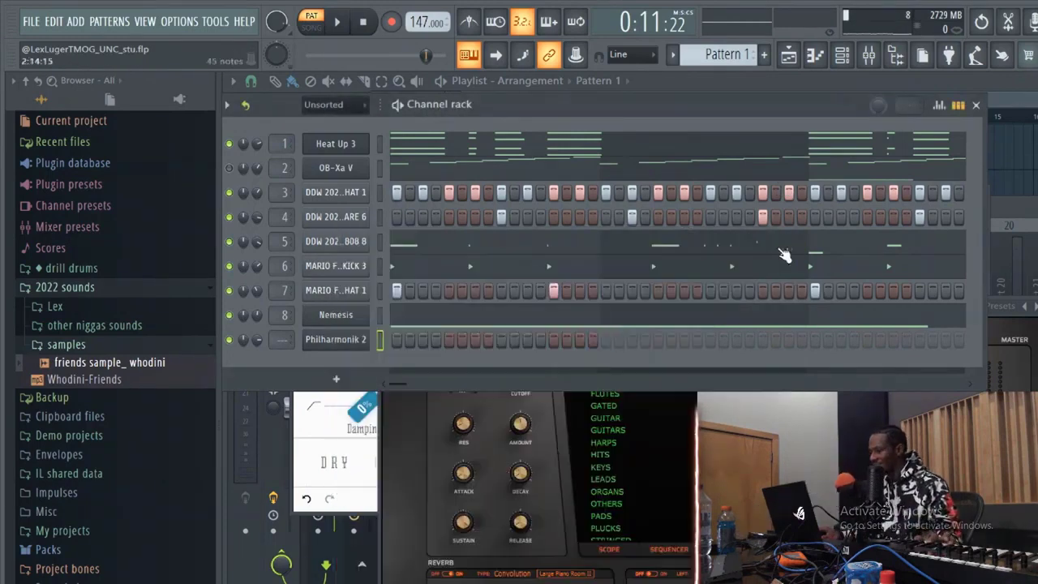
- Replace the Philharmonik 2 instrument with Loom and load a preset from the 08 Polys category
right_click(364, 337)
mouse_move(462, 447)
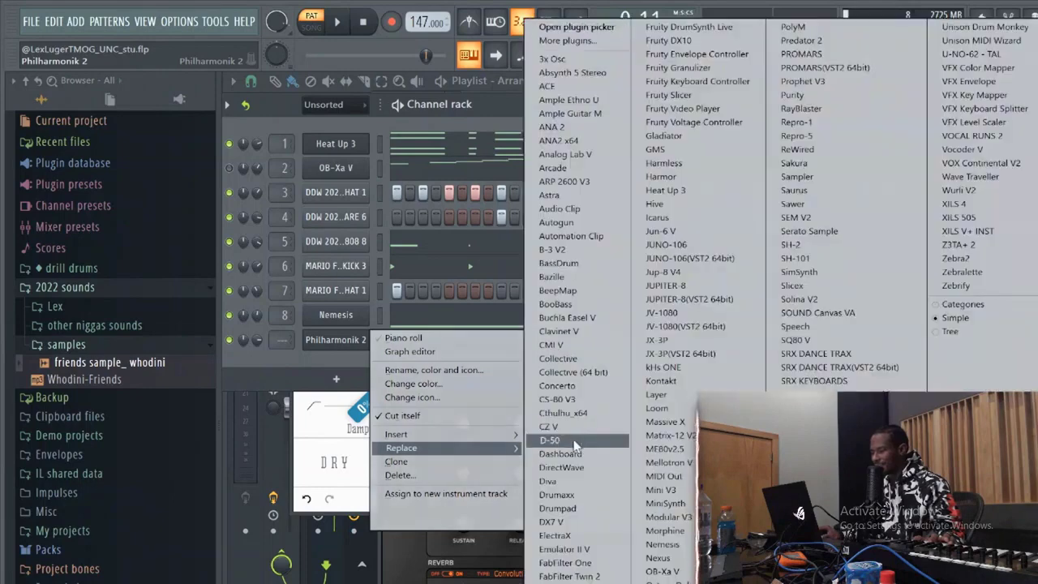
click(674, 410)
click(820, 455)
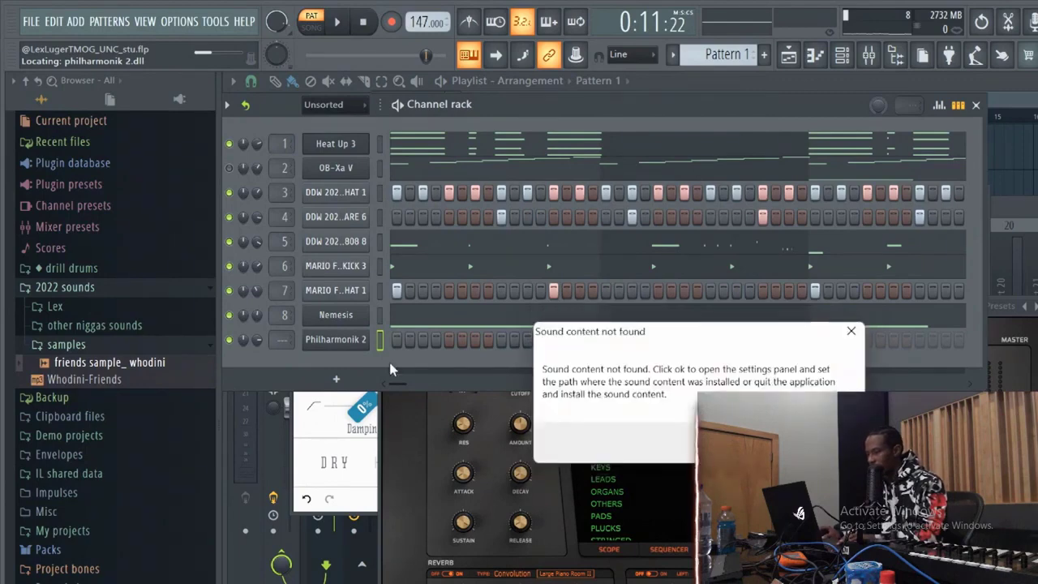
click(820, 467)
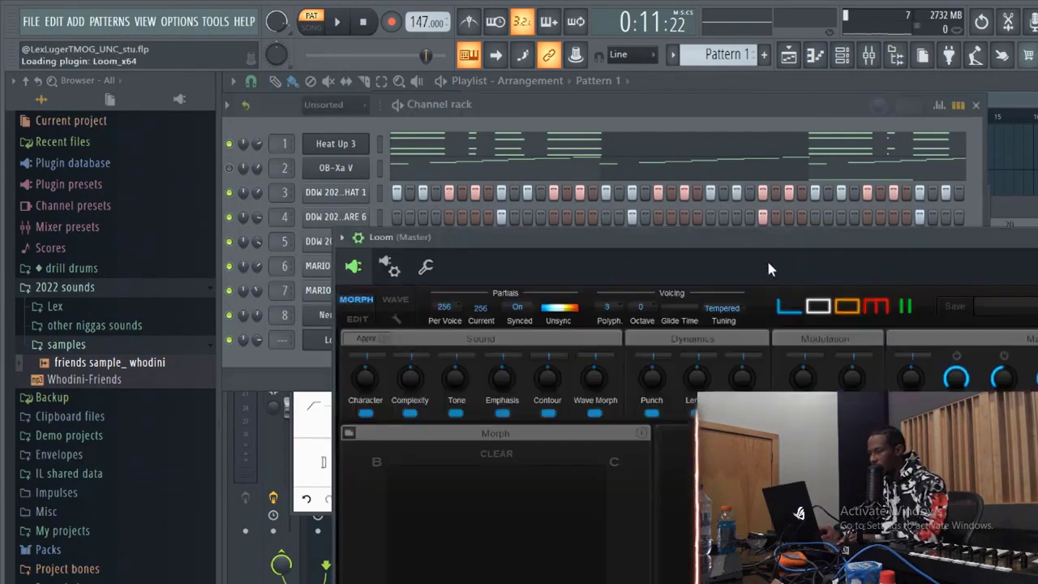
click(1004, 307)
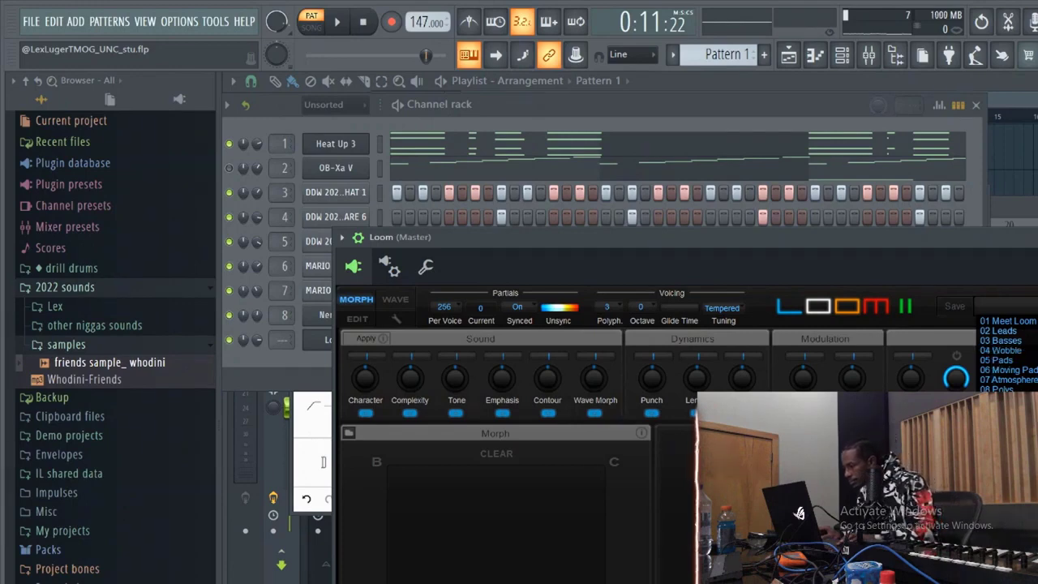
click(1005, 389)
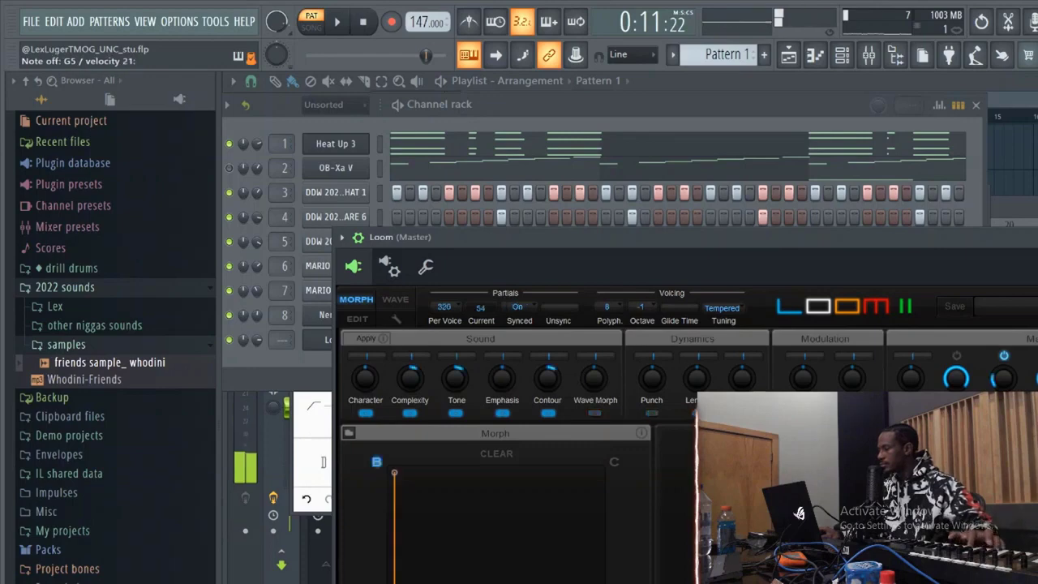
- Replace the Loom instrument with Mellotron V in the channel rack
click(563, 111)
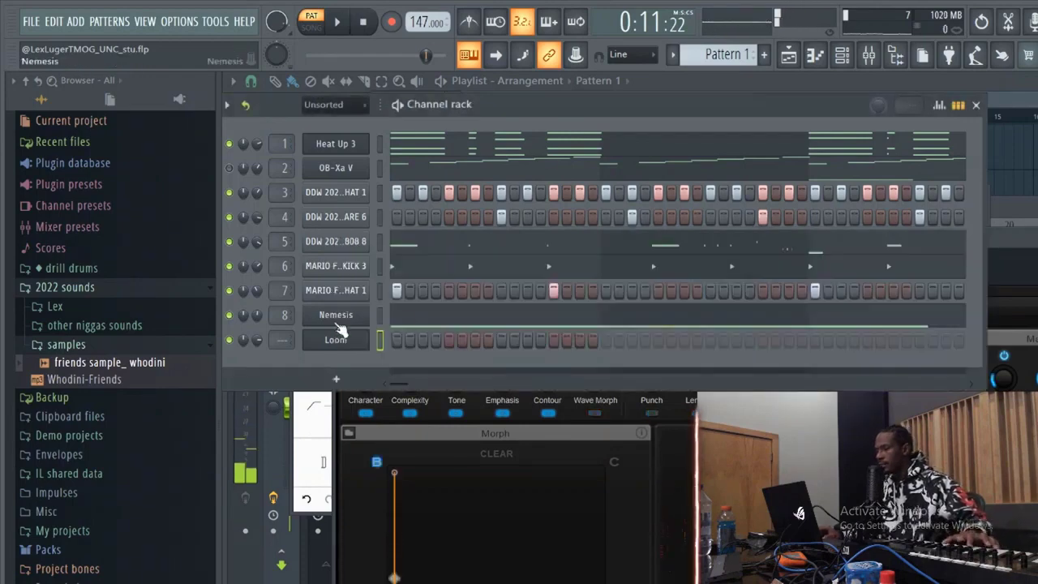
right_click(337, 341)
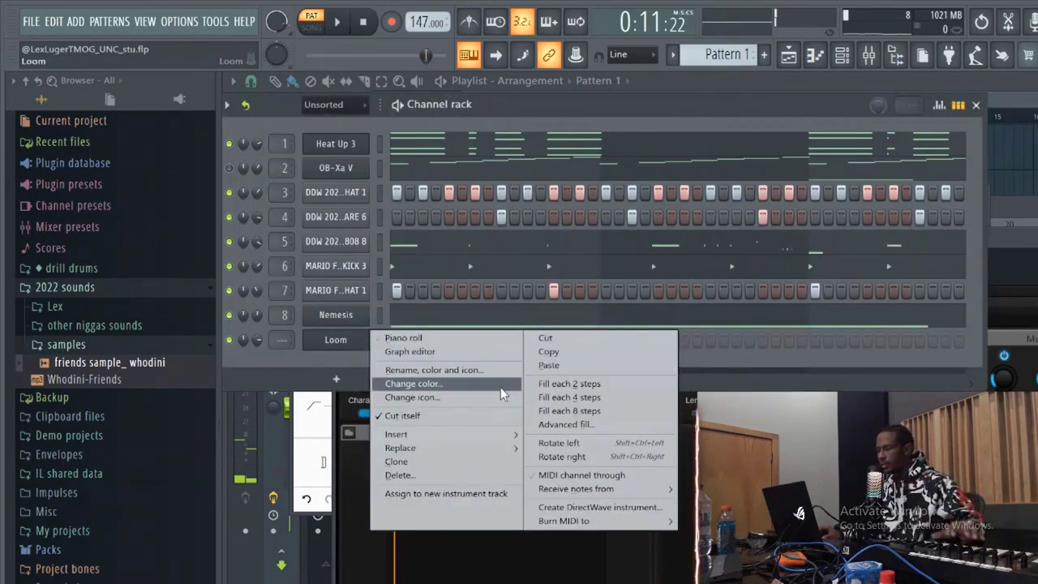
mouse_move(498, 448)
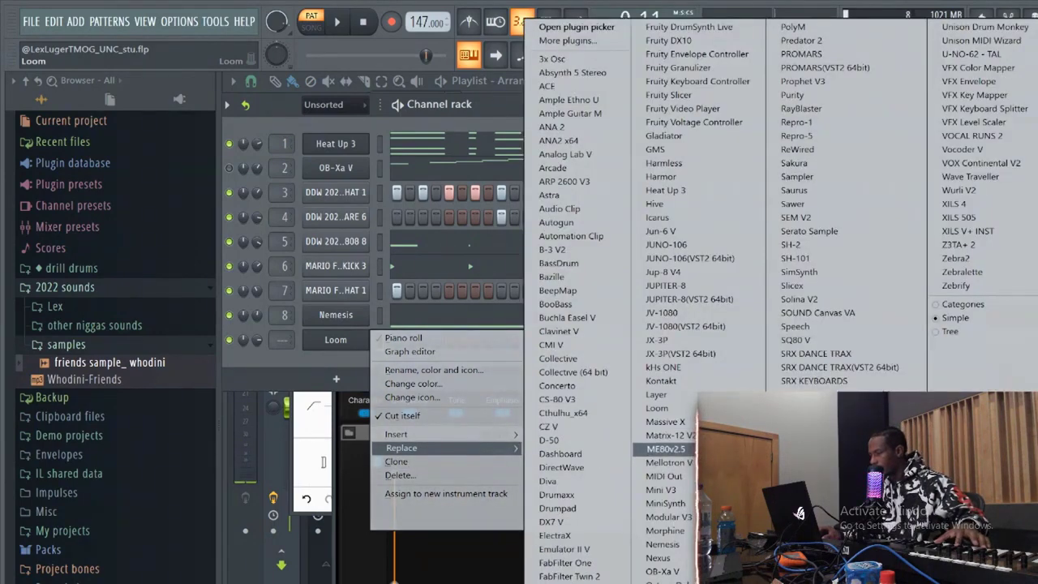
click(663, 462)
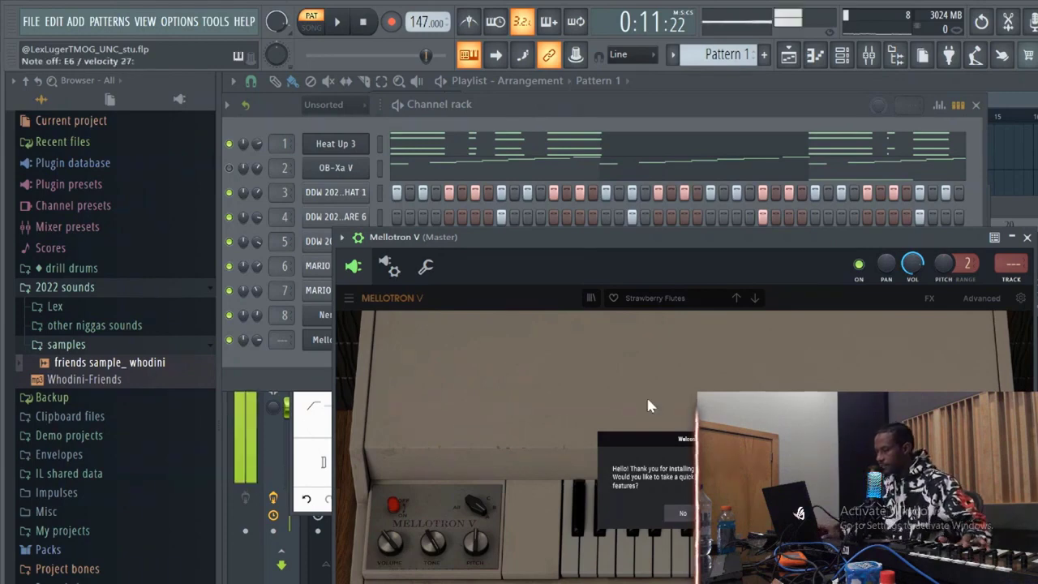
- Decline the Mellotron V welcome tour and paste a copy of the OB-Xa V notes into the Mellotron V channel
click(683, 513)
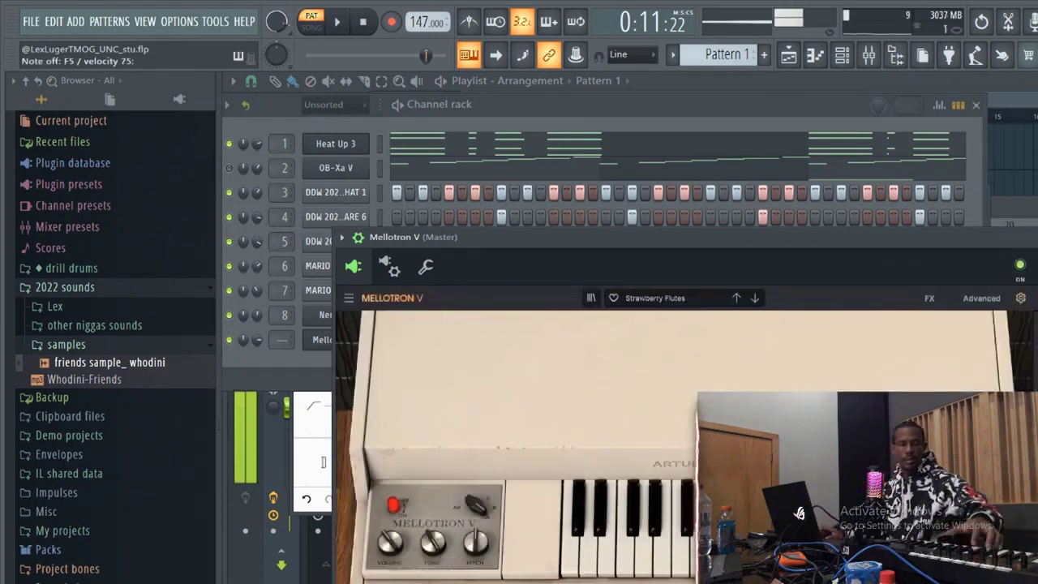
click(542, 106)
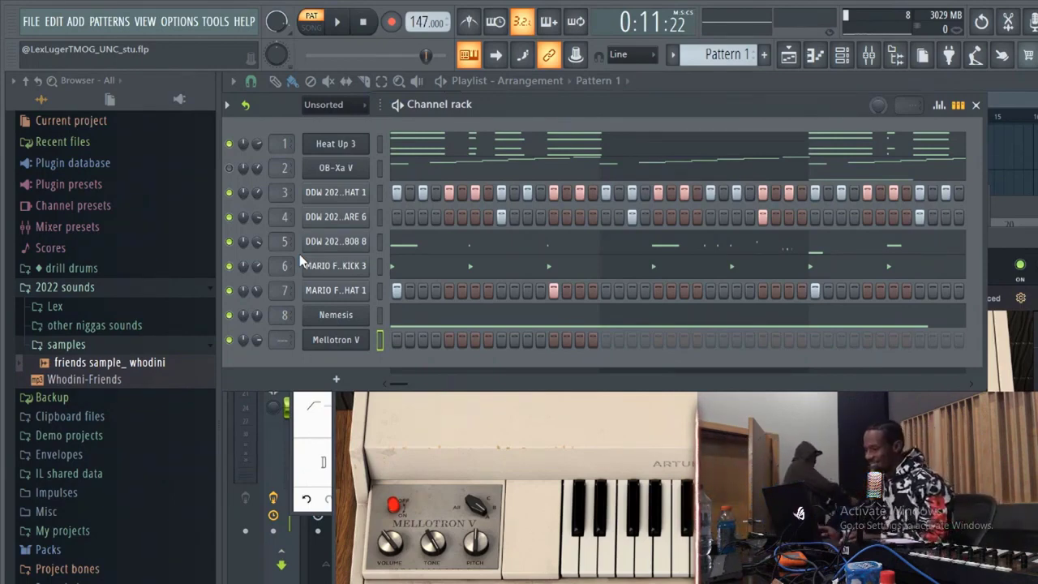
right_click(340, 168)
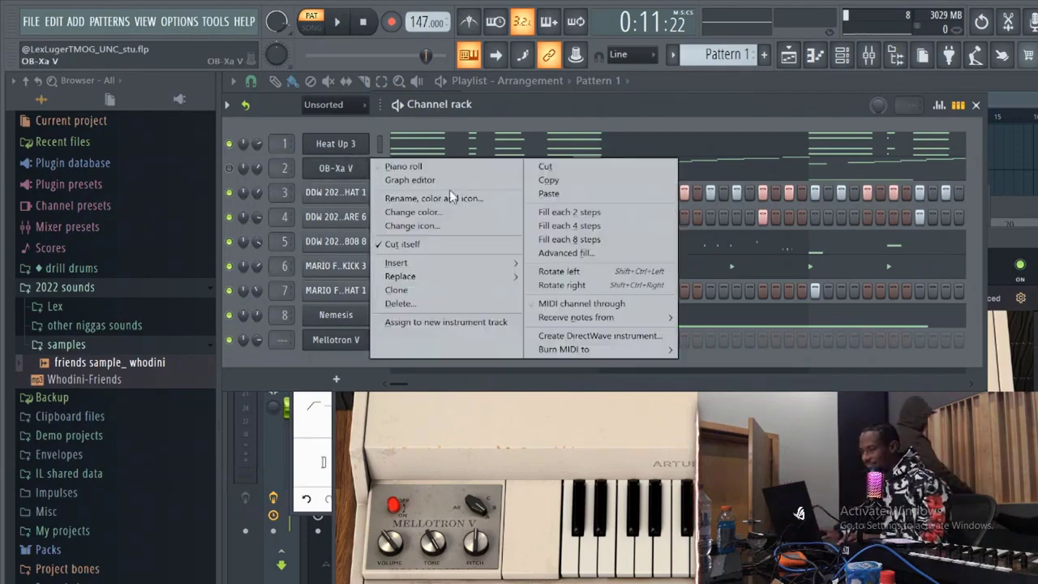
click(549, 179)
right_click(335, 340)
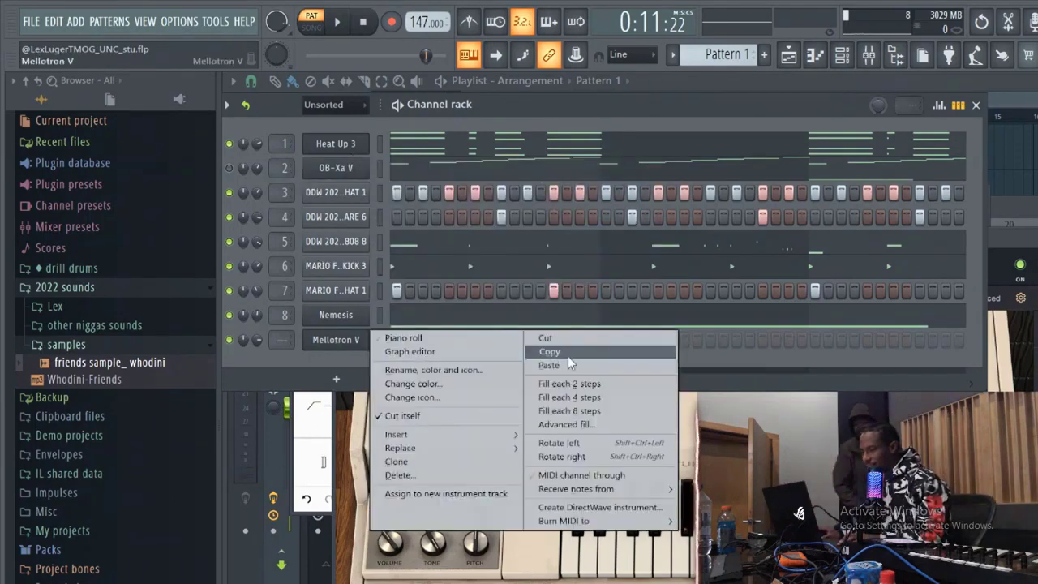
click(567, 358)
right_click(340, 168)
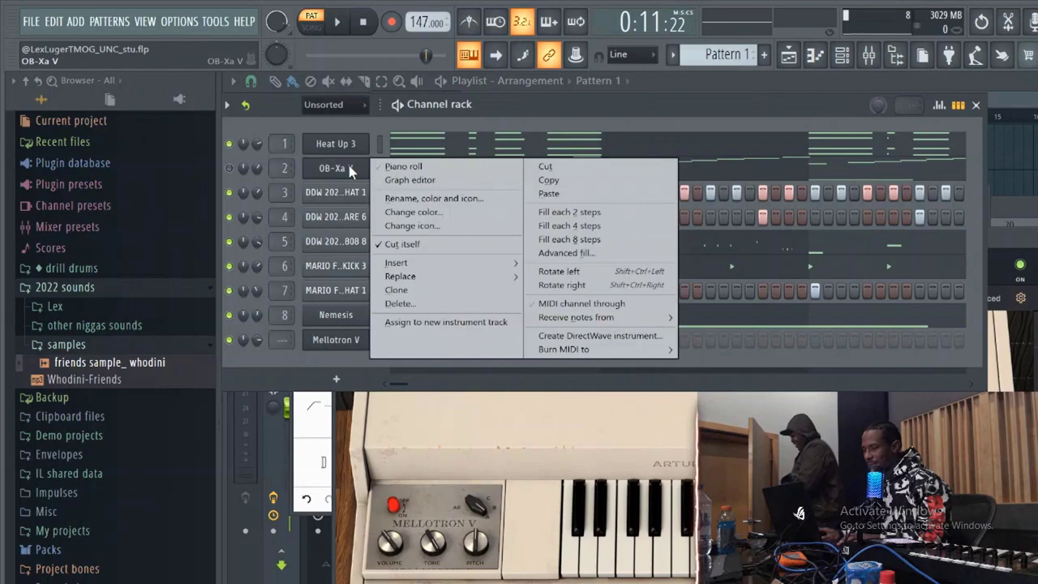
click(567, 194)
right_click(336, 340)
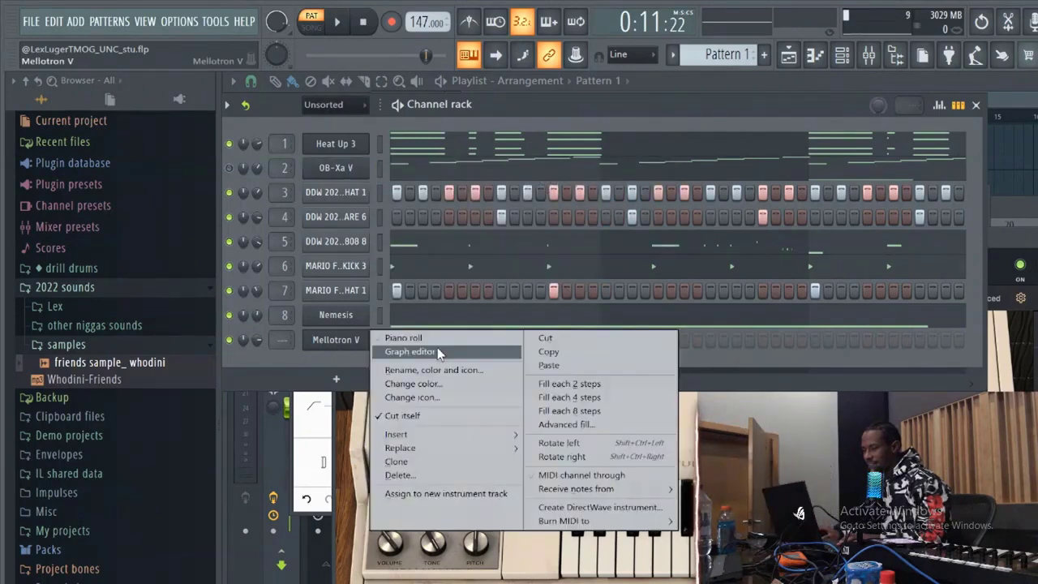
click(549, 365)
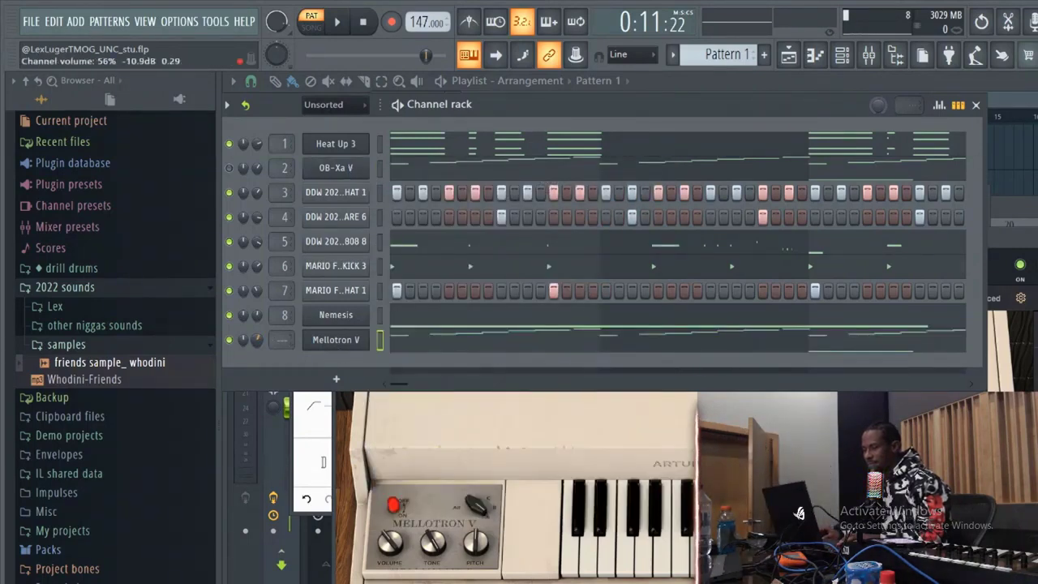
- Lower the Mellotron V channel volume to about 54% and mute the Heat Up 3 channel while checking playback
click(336, 168)
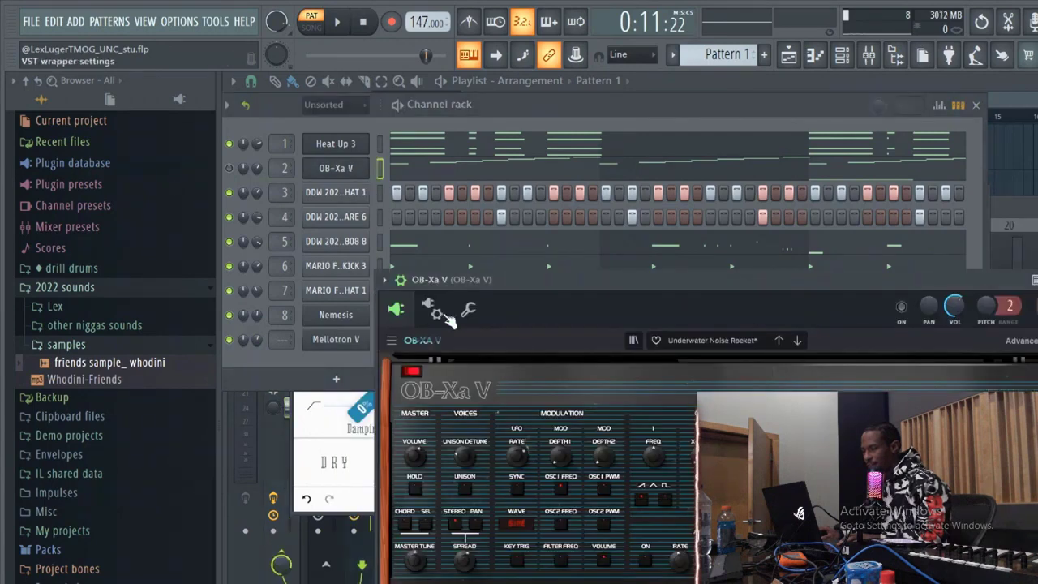
click(469, 309)
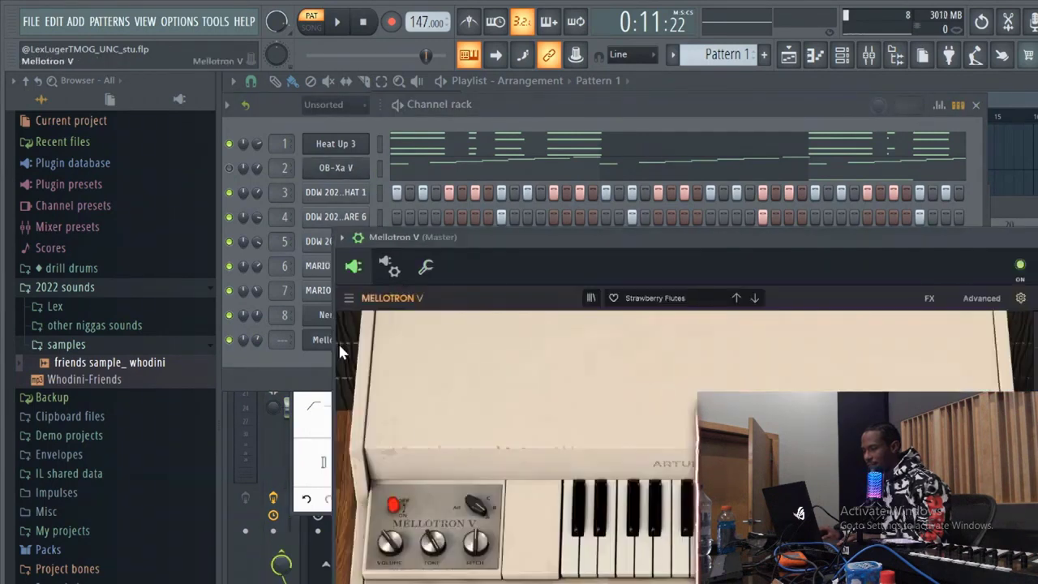
click(336, 340)
drag(257, 340, 257, 347)
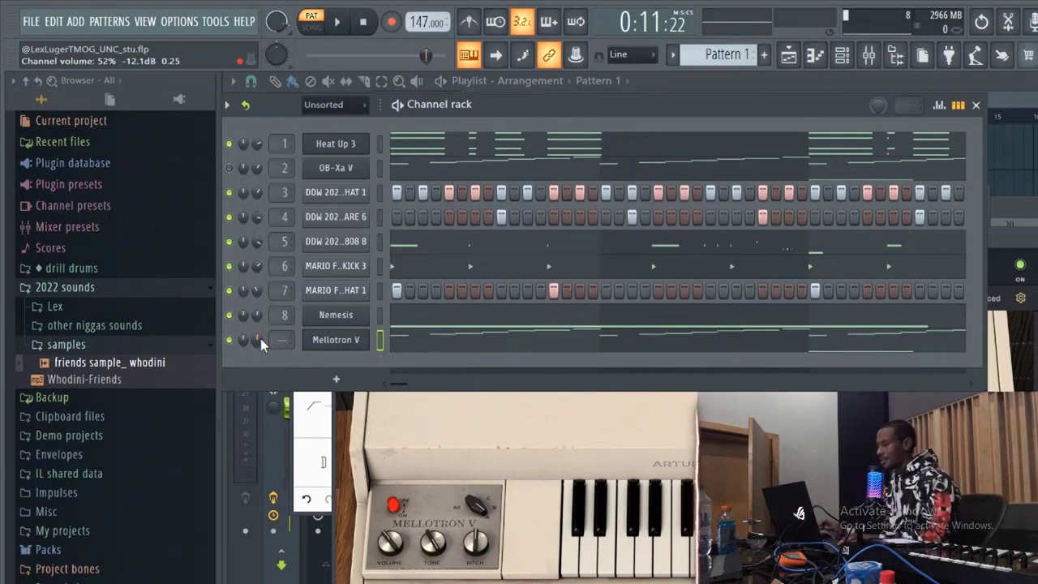
key(space)
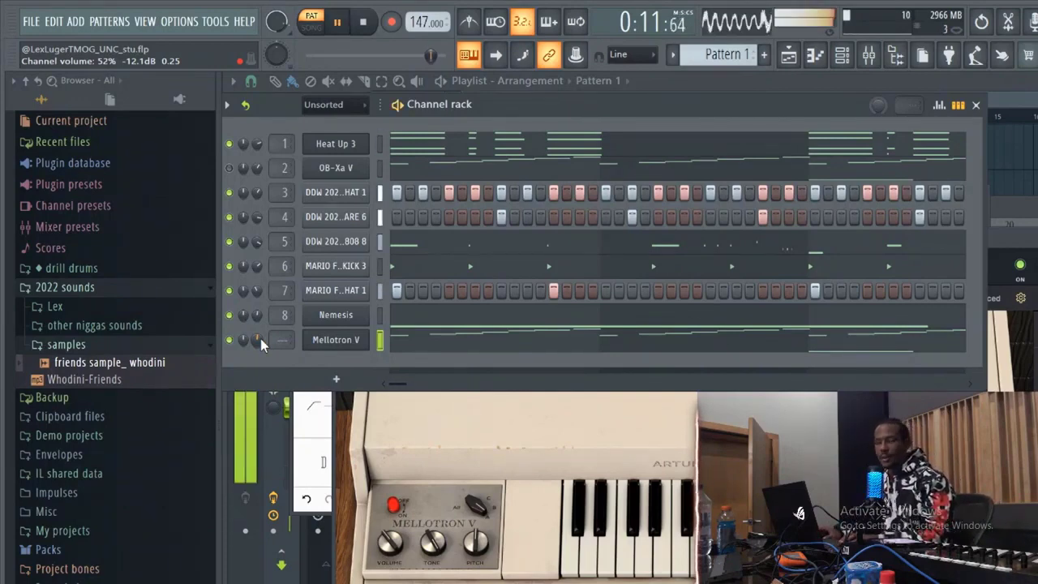
drag(260, 338, 260, 348)
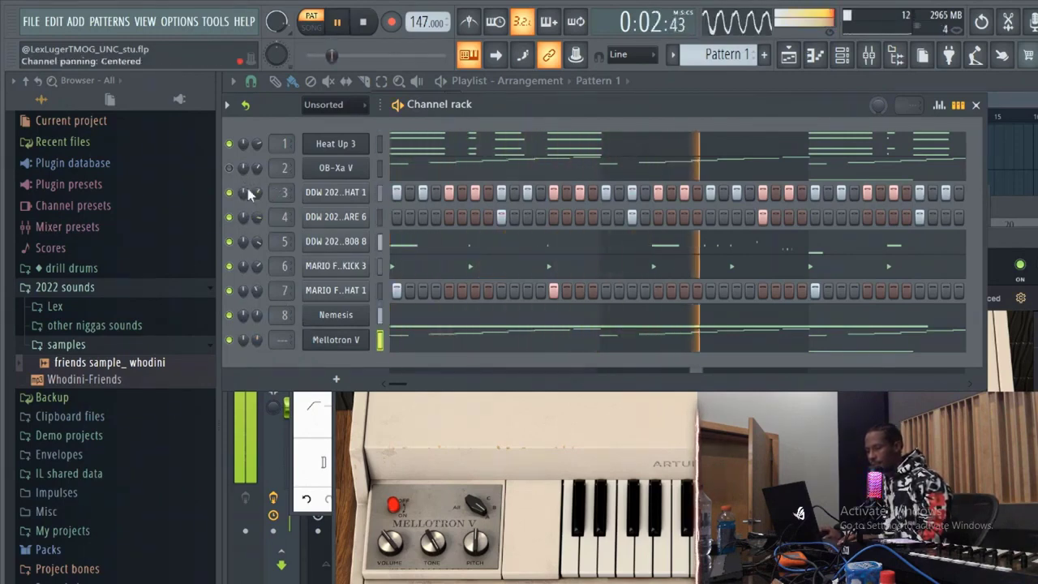
click(229, 143)
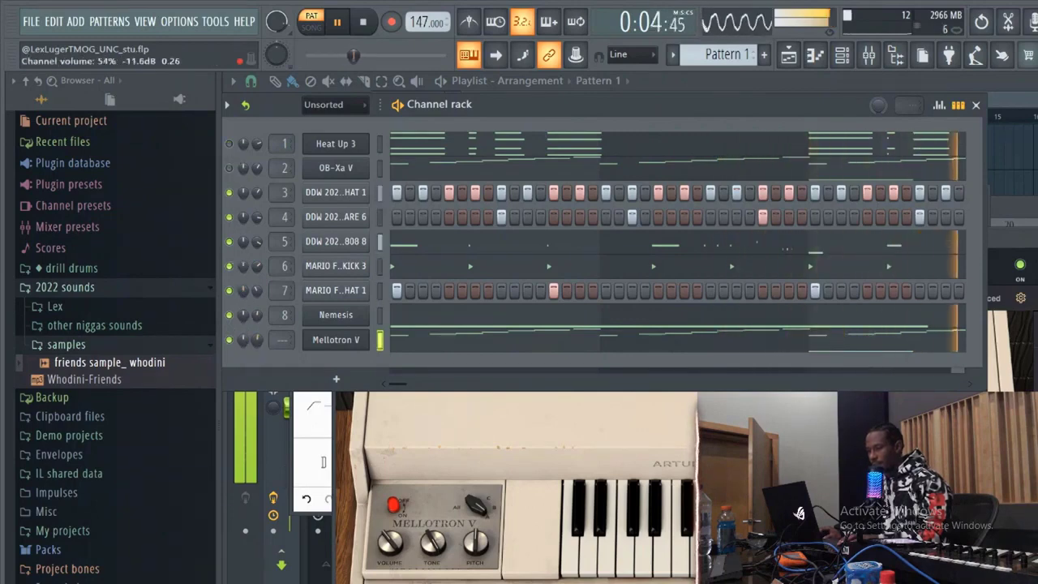
key(space)
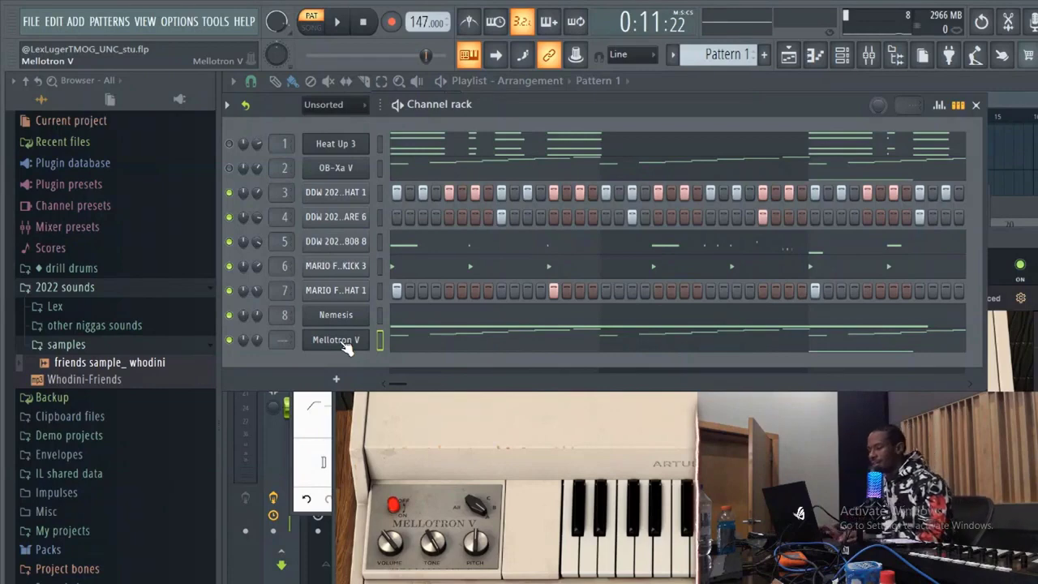
- Route the Mellotron V channel to mixer track 9 and play the pattern with Nemesis muted
drag(282, 340, 282, 309)
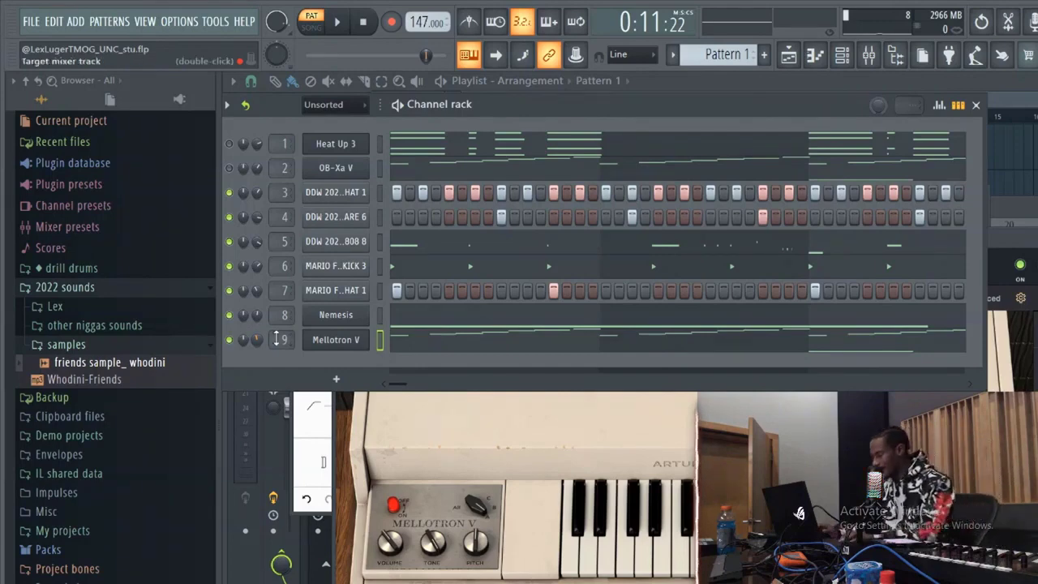
key(space)
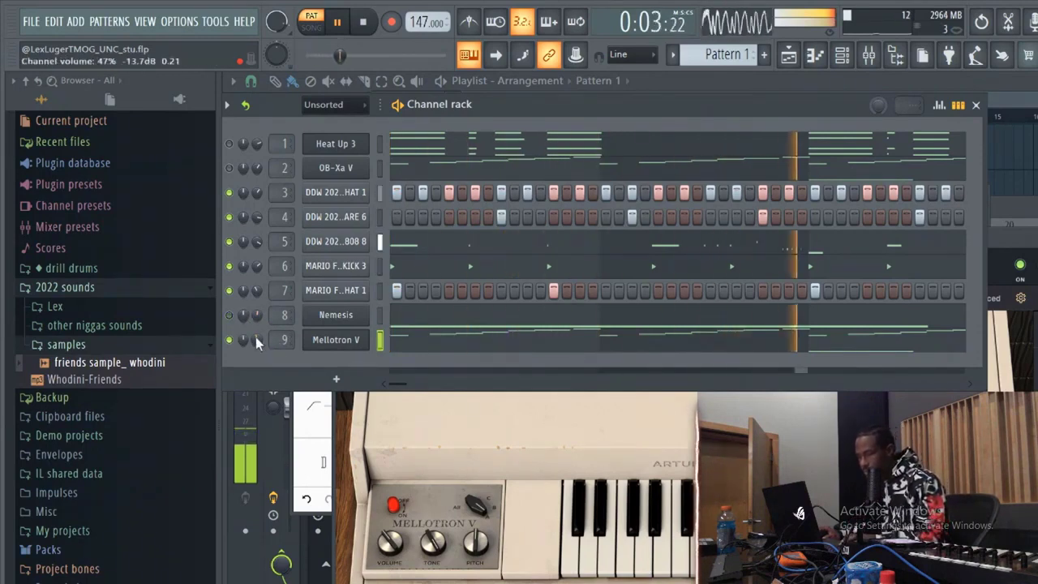
click(347, 340)
click(349, 341)
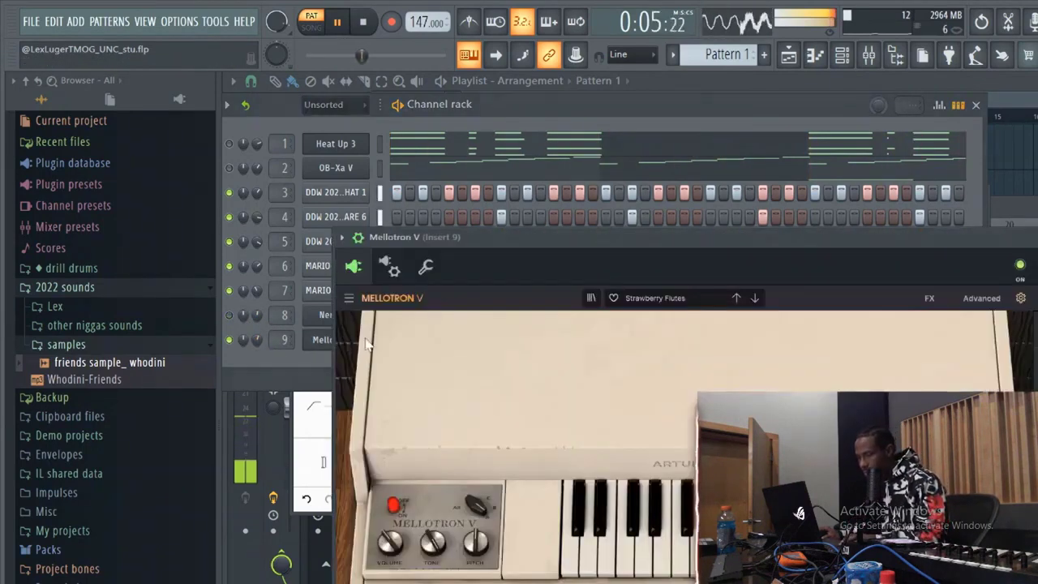
- In the Mellotron V piano roll, shift every melody note after the first D#5 one step earlier
click(304, 357)
click(432, 343)
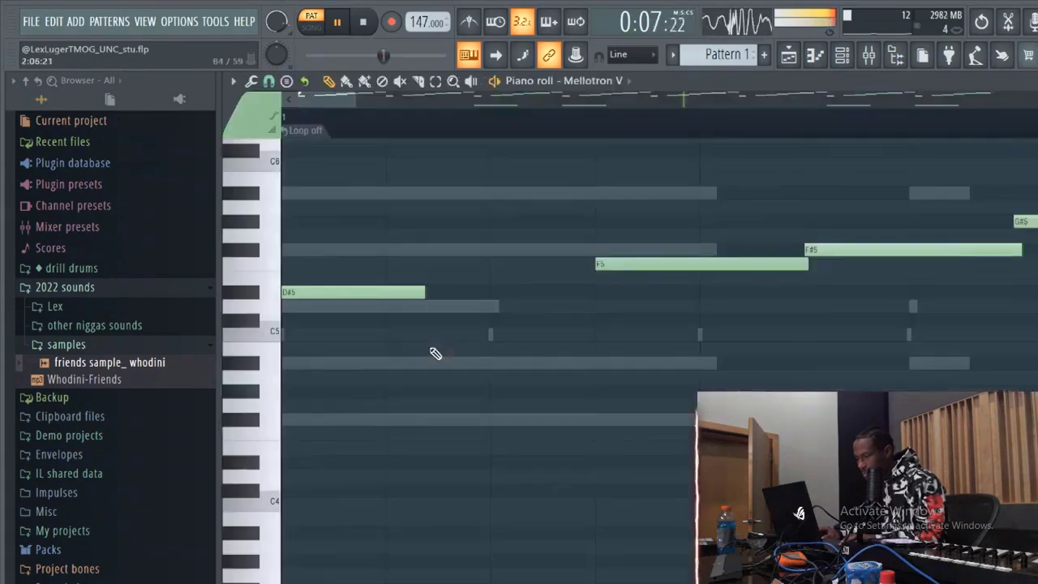
scroll(438, 345, down, 5)
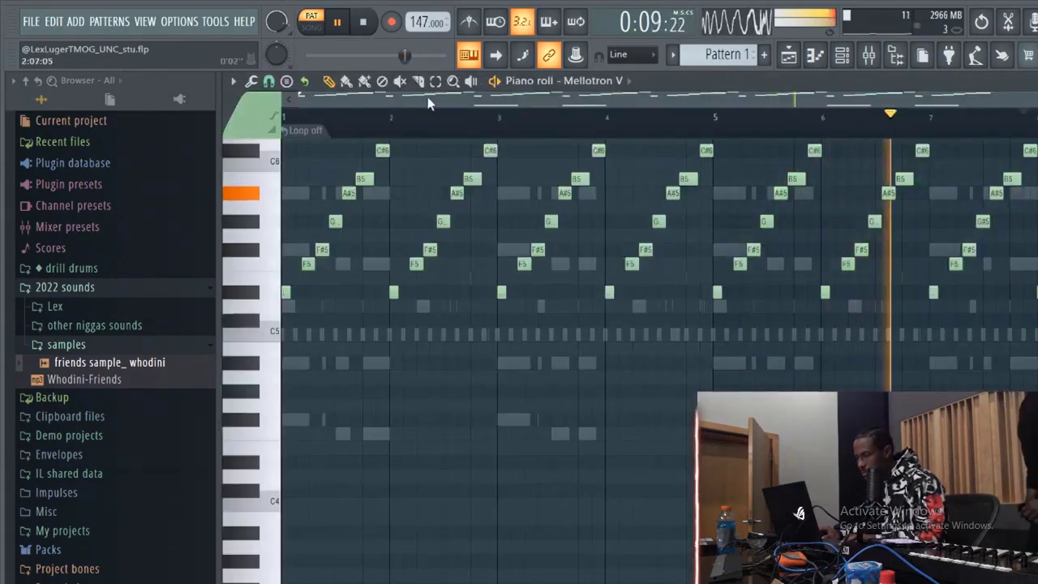
mouse_move(1037, 99)
mouse_down()
mouse_move(629, 155)
mouse_move(1037, 114)
mouse_up()
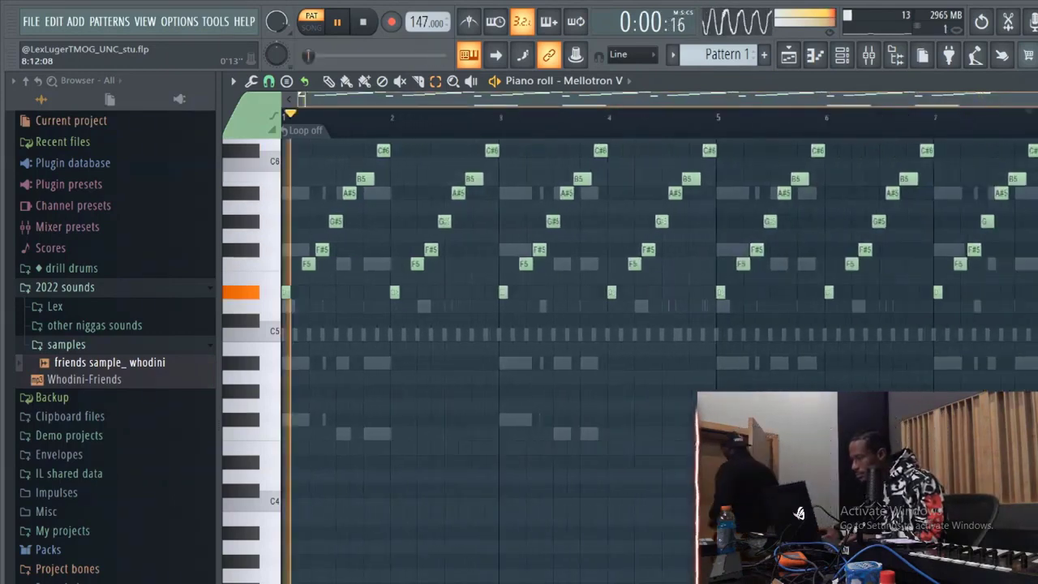
scroll(657, 348, up, 1)
drag(1037, 176, 311, 359)
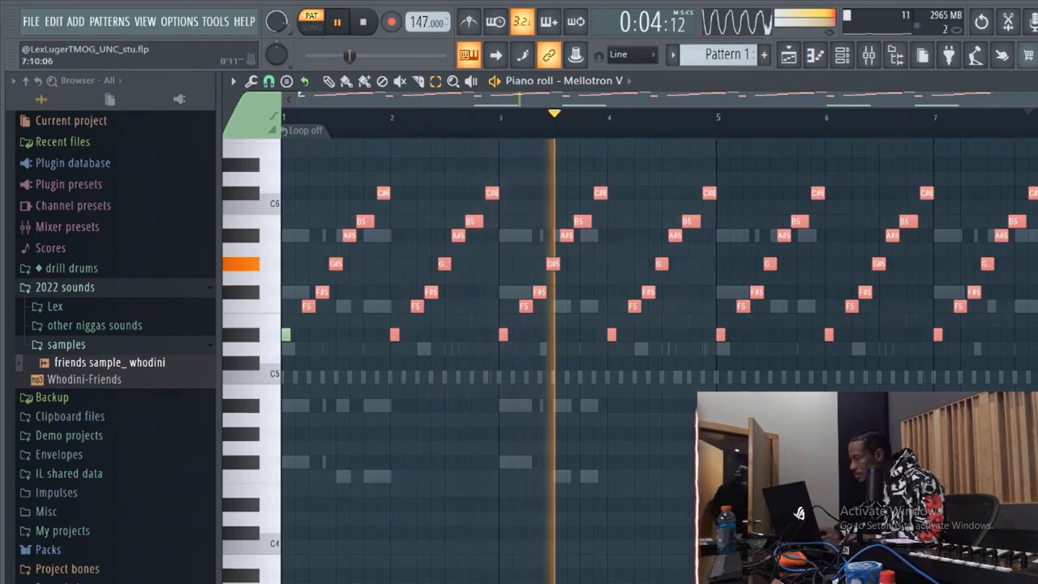
scroll(600, 162, up, 5)
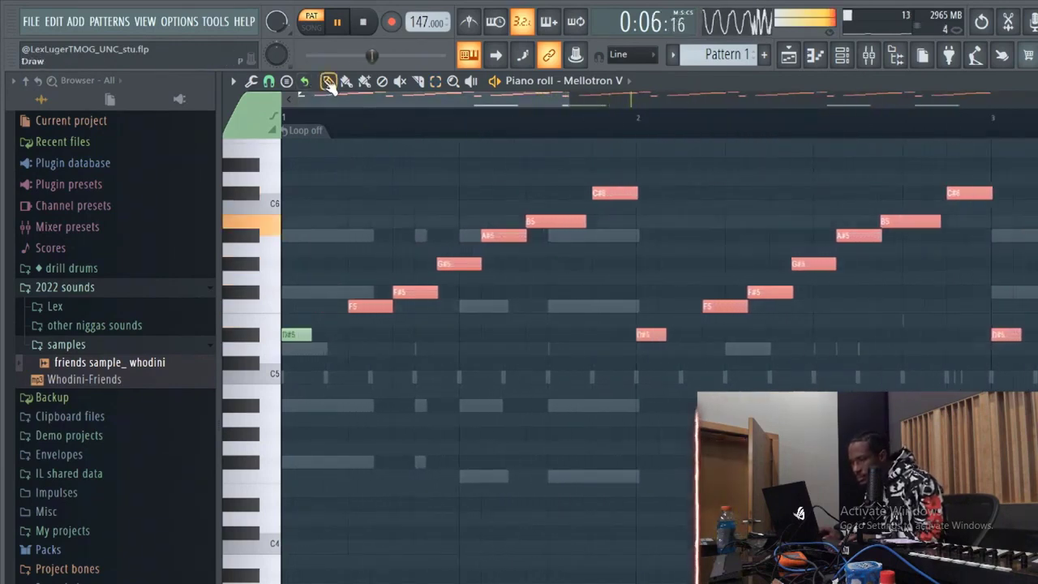
drag(371, 306, 347, 307)
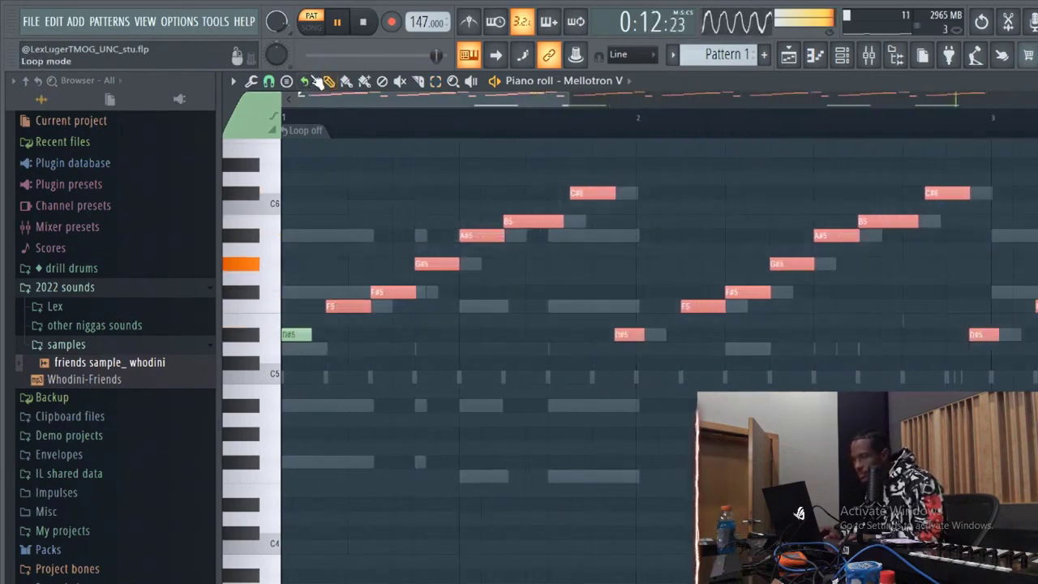
- Play the pattern to check the shifted Mellotron V notes, undoing the stray A#4 note added in bar 1
click(364, 23)
click(340, 23)
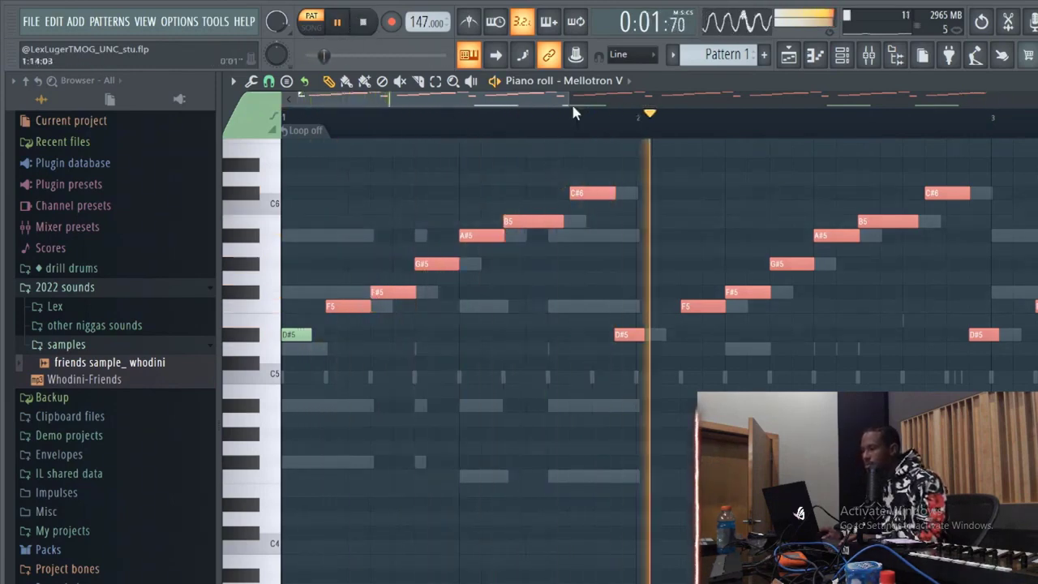
click(560, 202)
key(space)
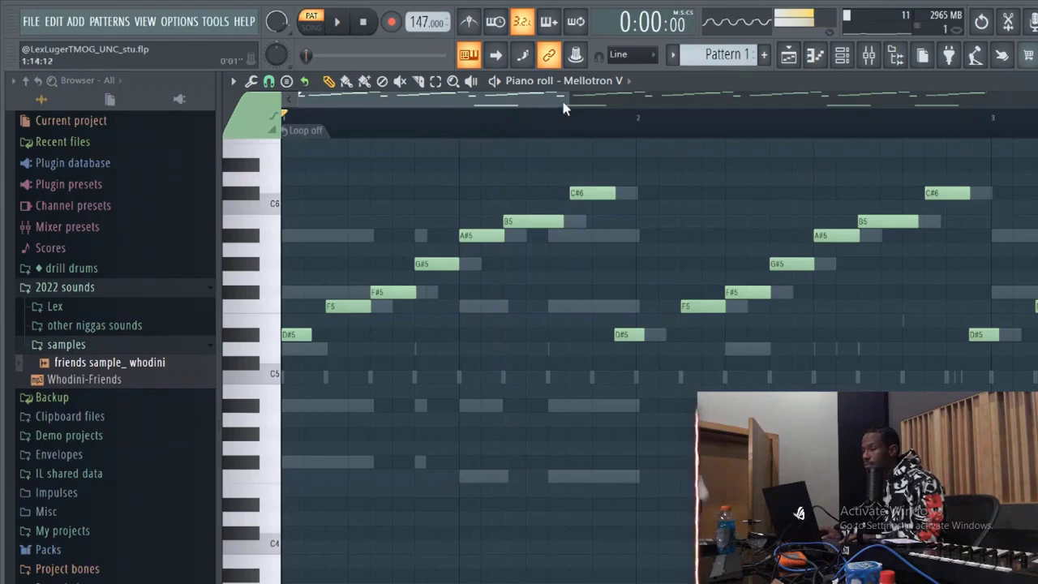
drag(567, 99, 1037, 98)
key(space)
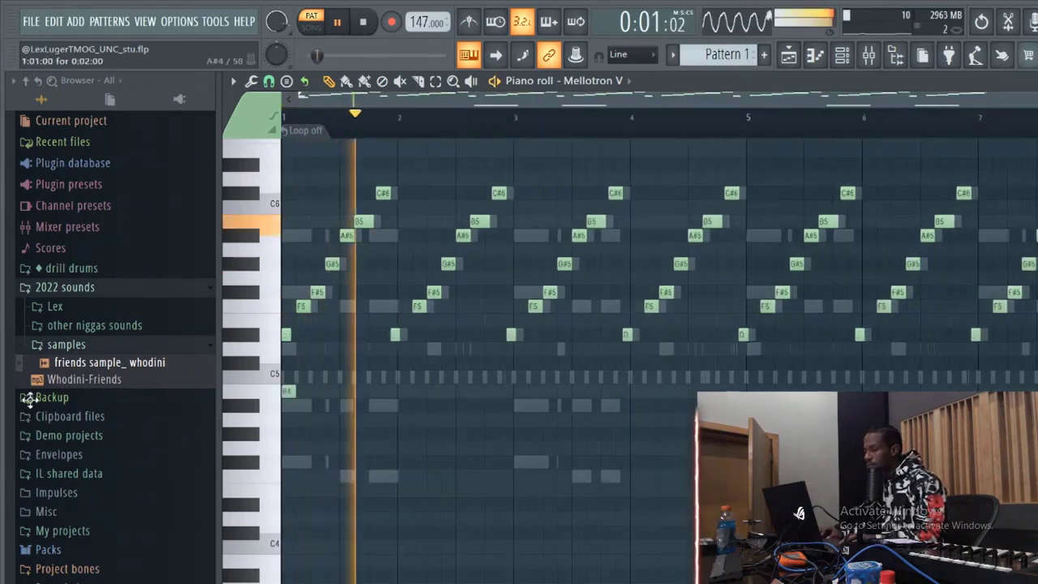
click(55, 25)
click(55, 41)
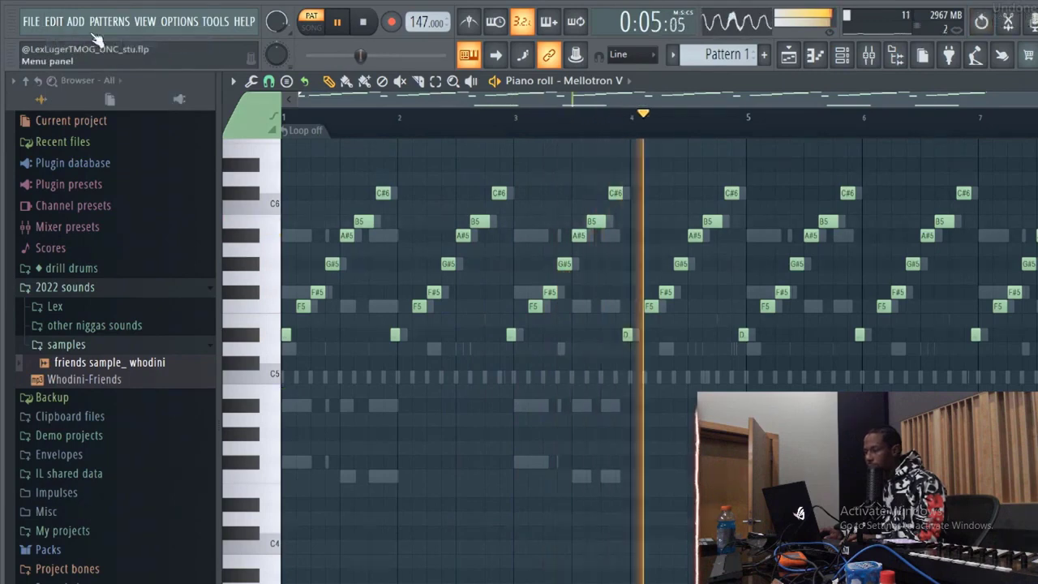
key(space)
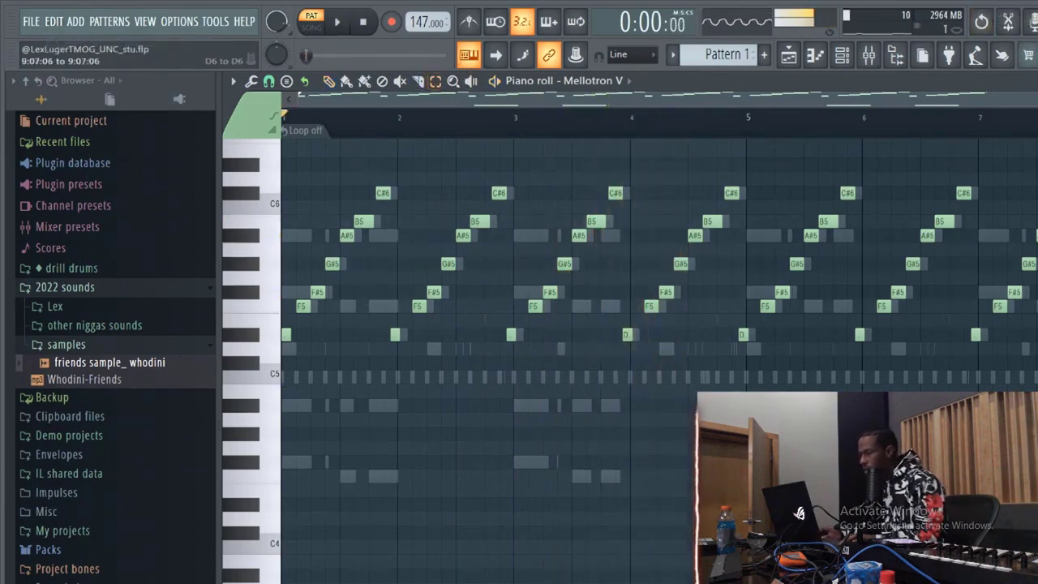
- Quantize all Mellotron V melody notes after the first D#5 and play the pattern
drag(1036, 172, 302, 378)
key(ctrl+q)
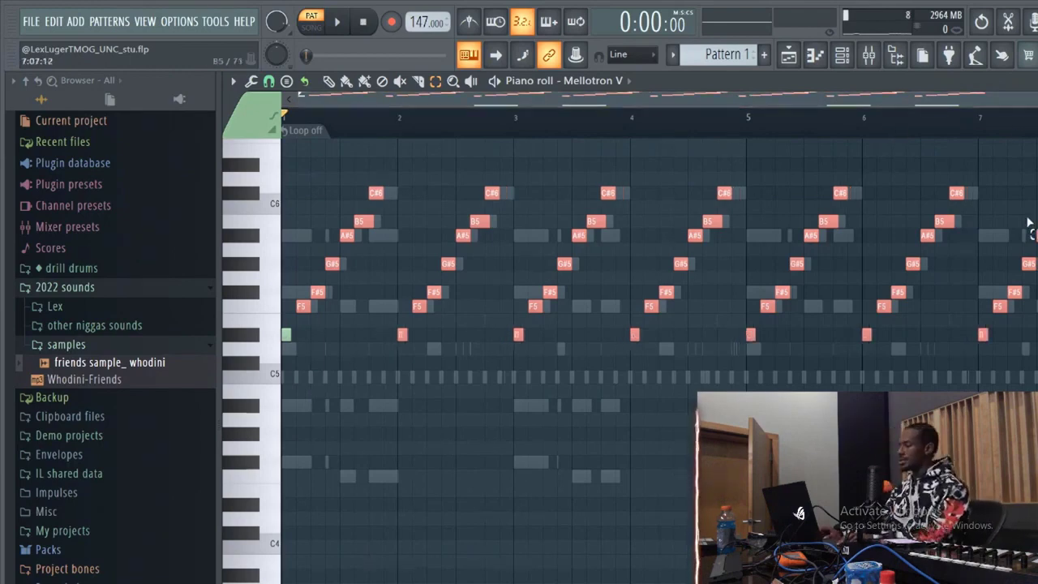
key(space)
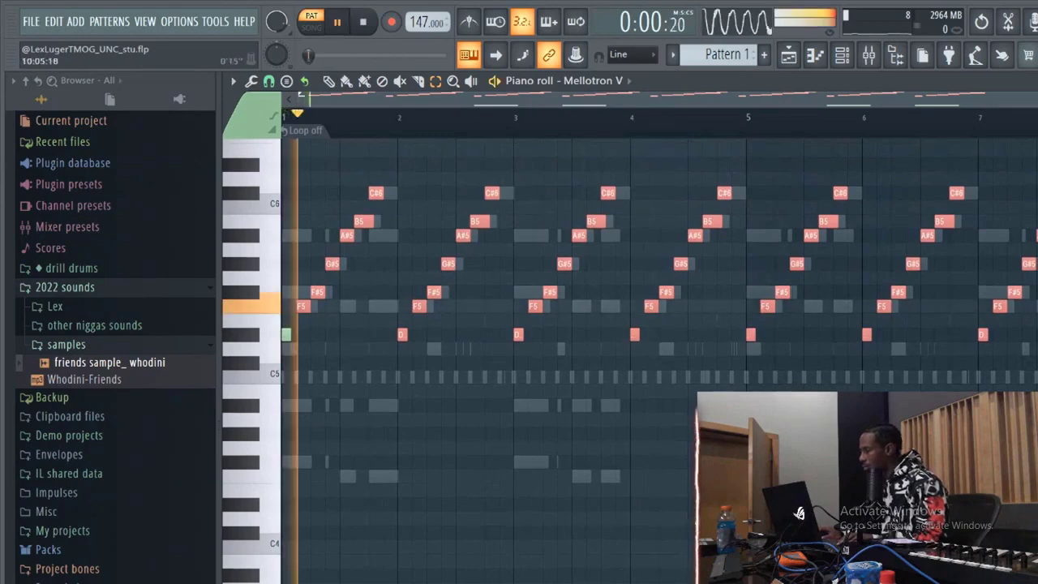
click(328, 83)
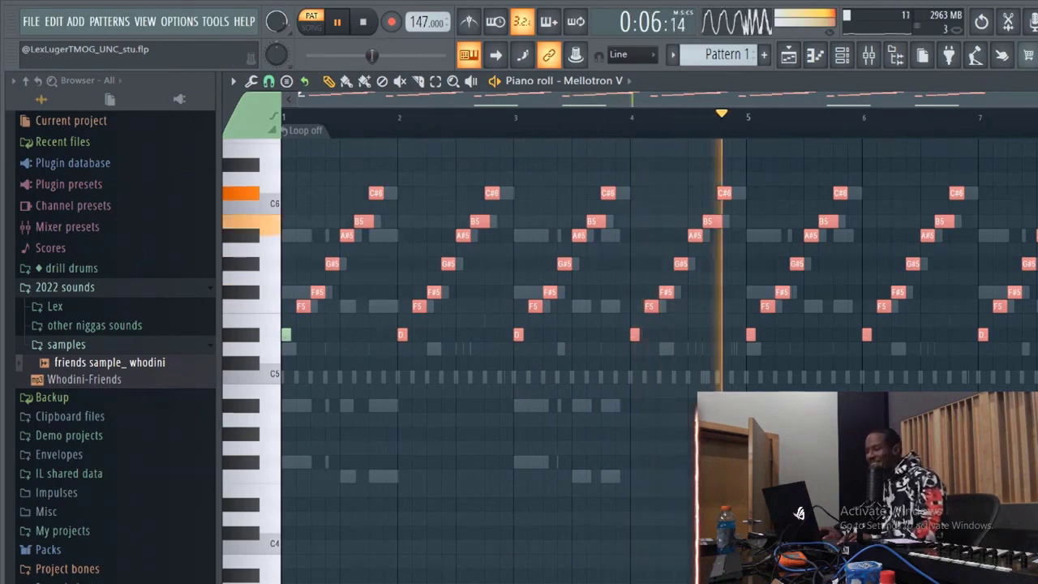
- Mute the Mellotron V channel, unmute OB-Xa V and open the OB-Xa V notes in the piano roll during playback
key(F7)
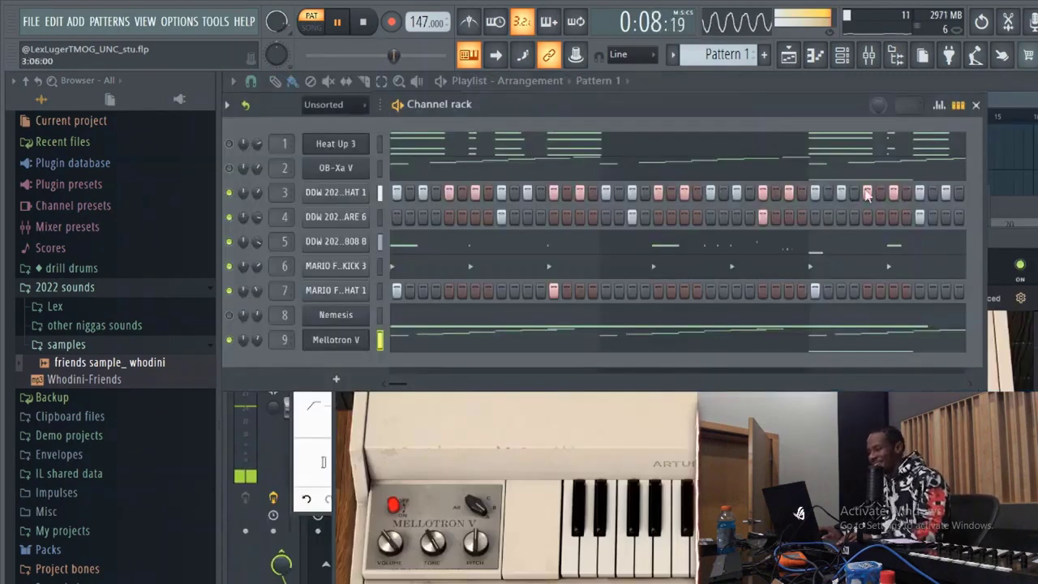
click(231, 169)
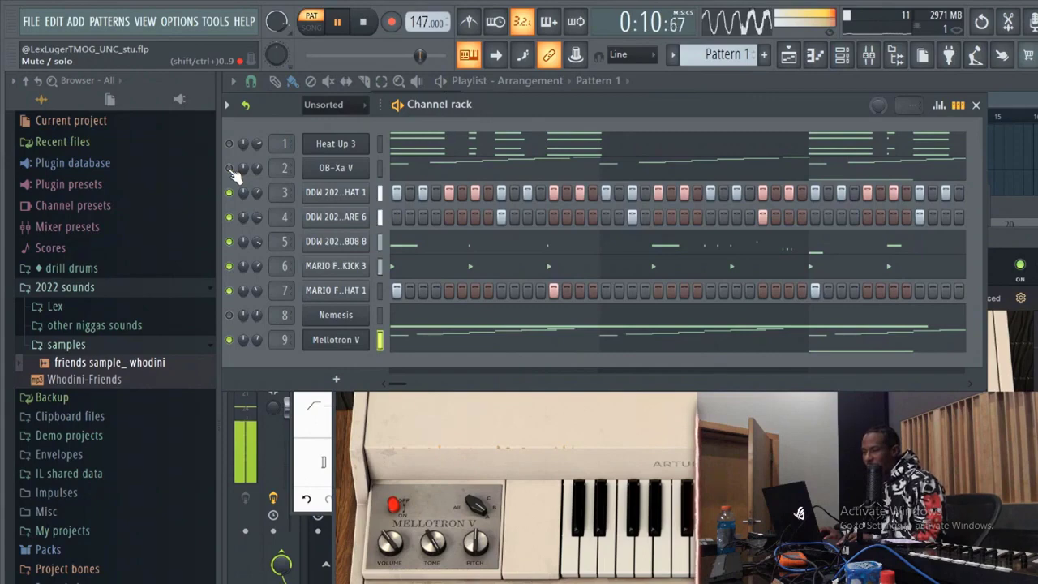
key(space)
click(230, 340)
key(space)
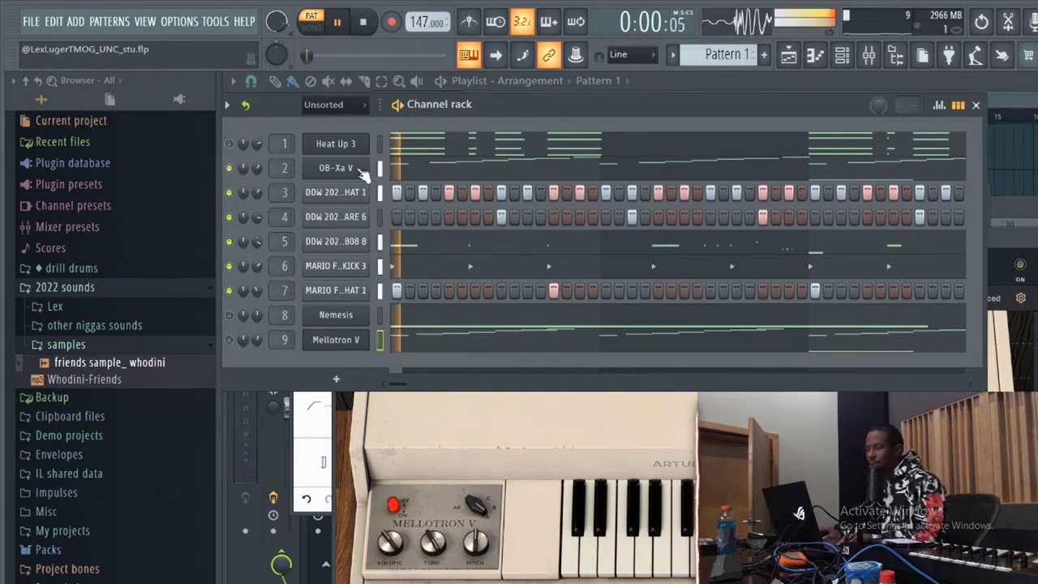
click(449, 170)
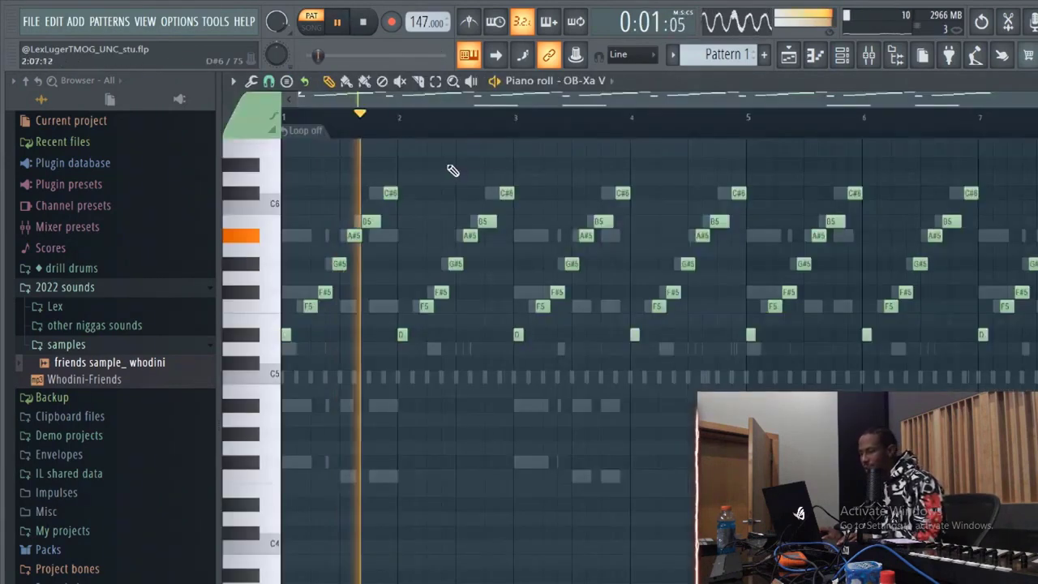
- Shift every OB-Xa V melody note after the first D#5 one step earlier and play the pattern
click(435, 80)
drag(1034, 144, 318, 393)
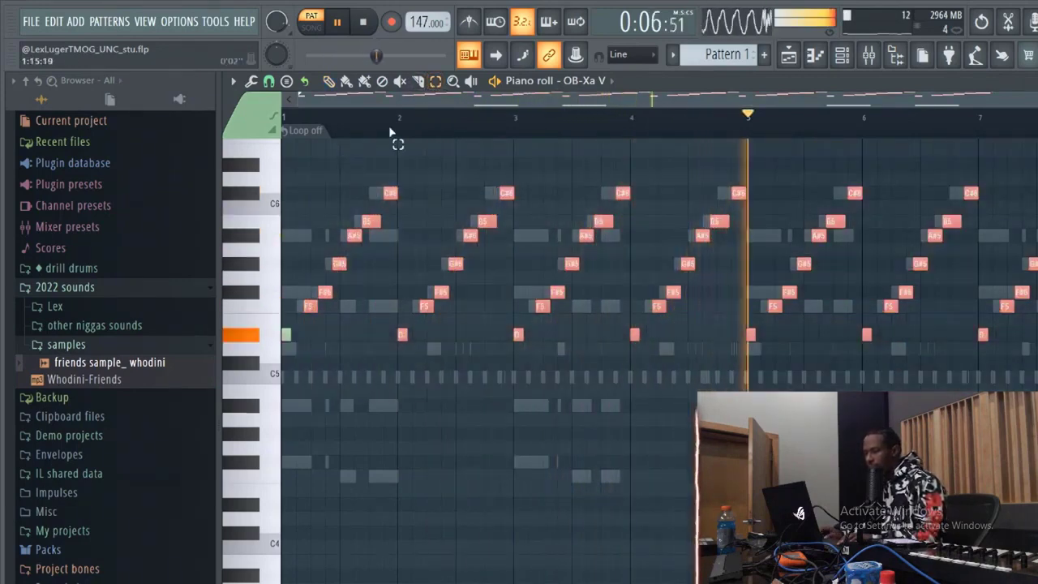
key(space)
mouse_move(311, 306)
mouse_down()
mouse_move(299, 312)
mouse_move(312, 307)
mouse_up()
key(space)
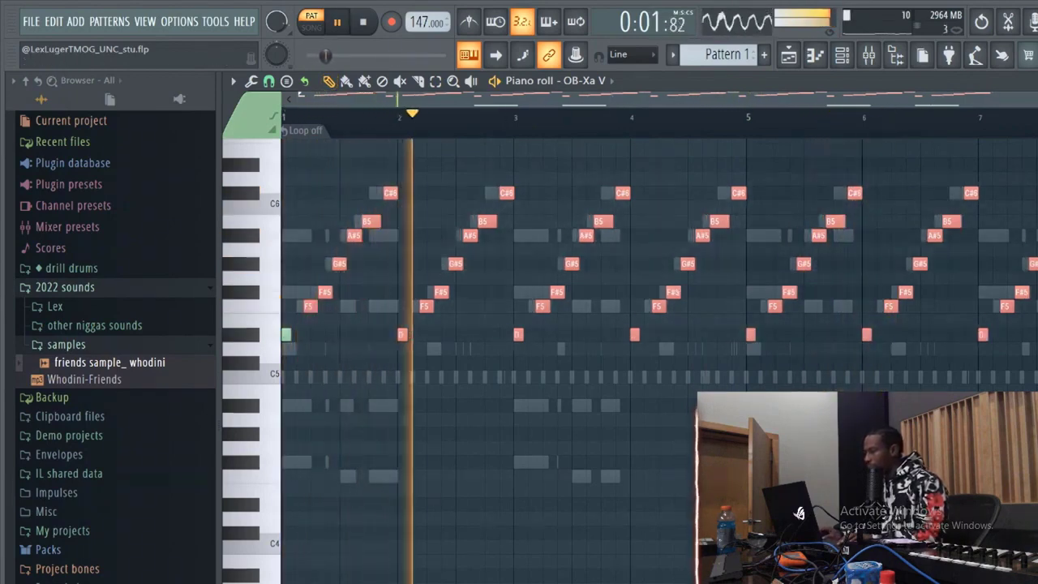
scroll(597, 157, up, 4)
key(space)
drag(349, 304, 341, 305)
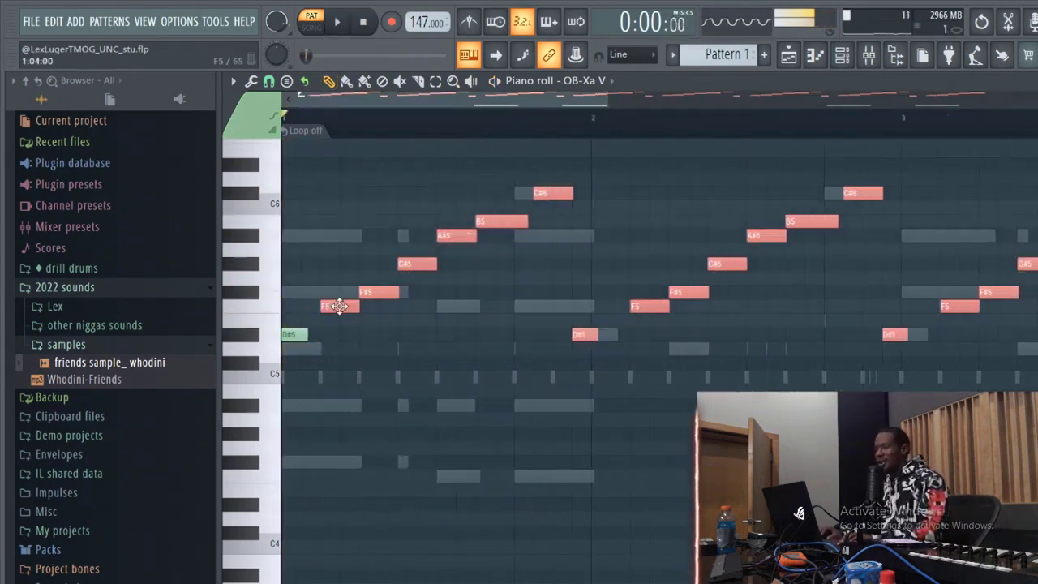
key(space)
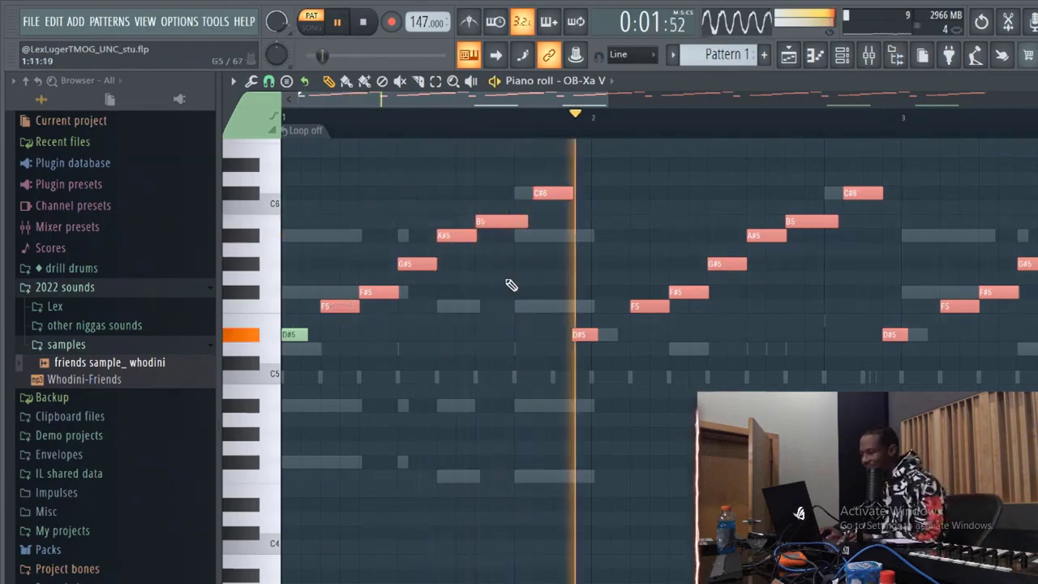
- Close the piano roll, unmute the Mellotron V channel to hear it layered with OB-Xa V, and stop playback
click(1036, 81)
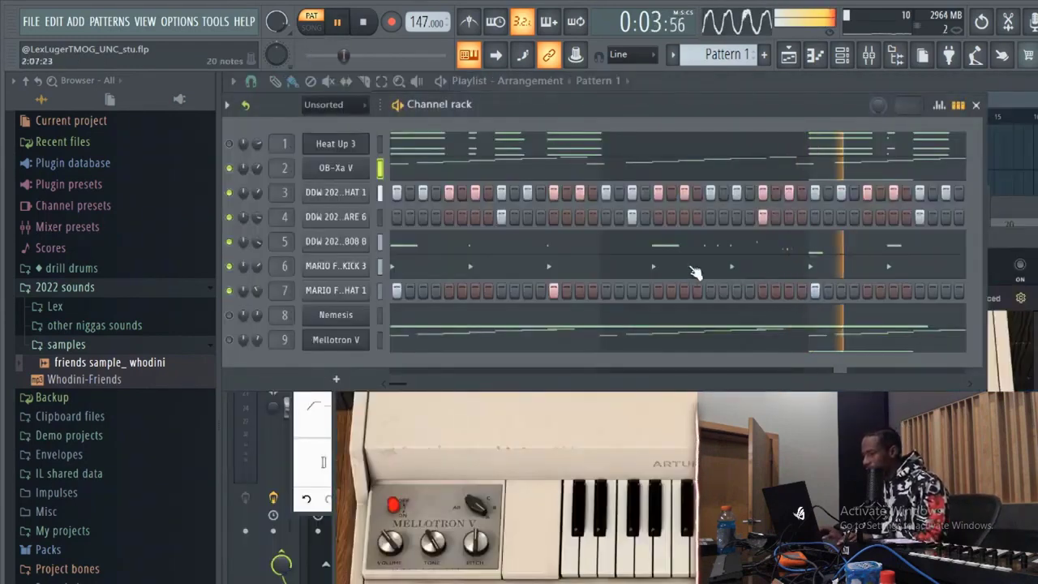
click(230, 340)
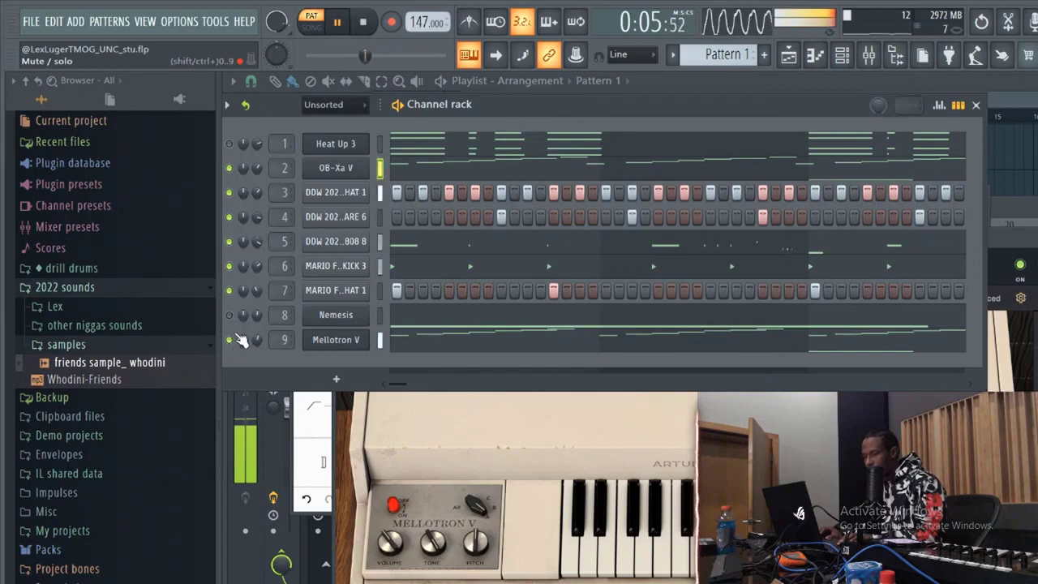
click(364, 23)
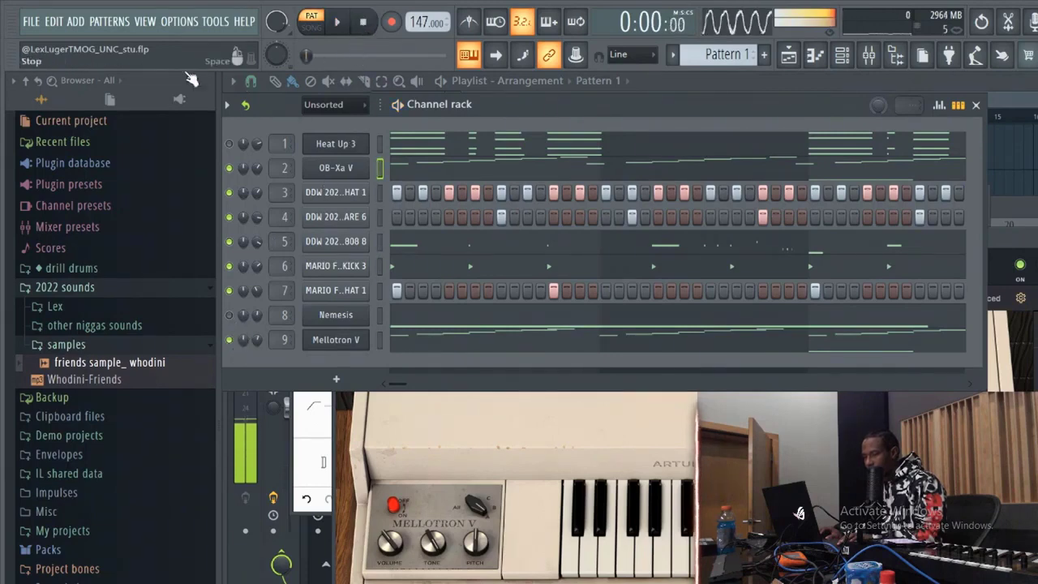